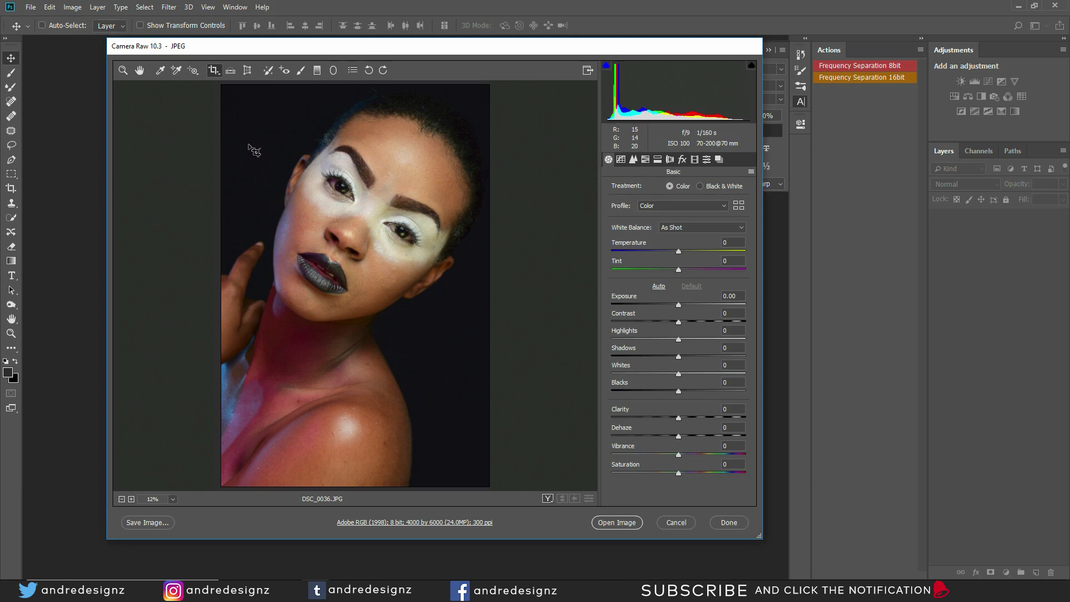
Crop the portrait to a 4 to 5 ratio at full width, with the crop shifted down close to the top of the head.
left_click(214, 72)
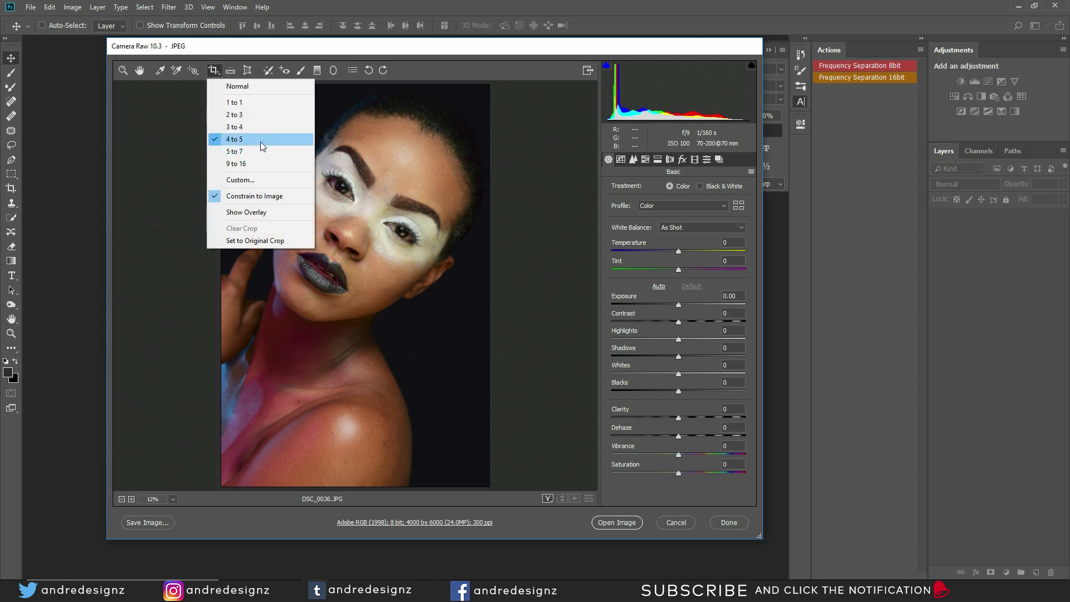
left_click(260, 142)
left_click_drag(222, 87, 566, 519)
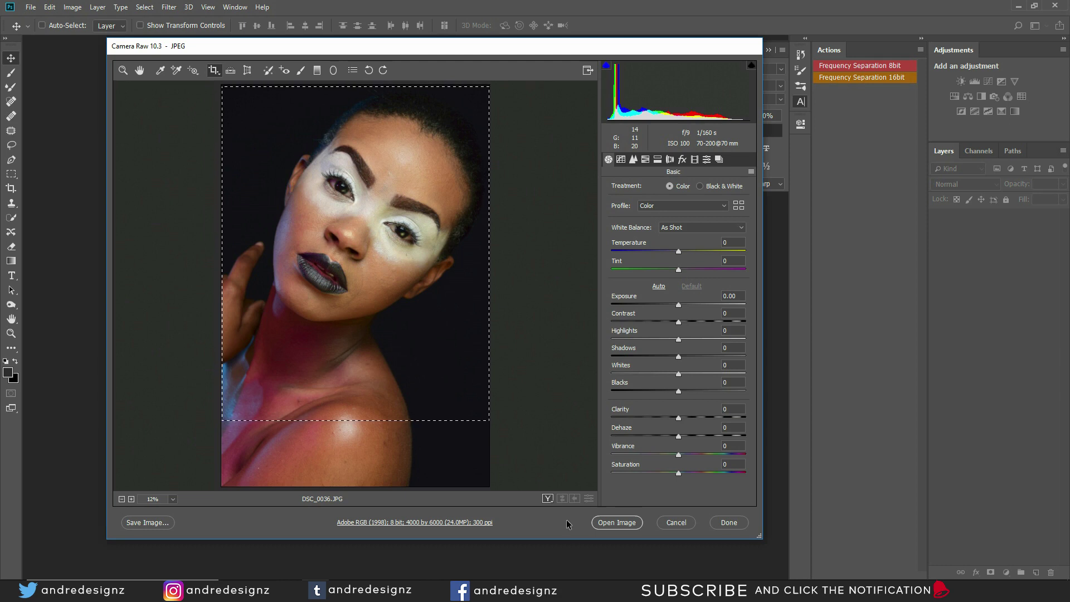
left_click_drag(458, 352, 464, 373)
left_click_drag(417, 414, 417, 424)
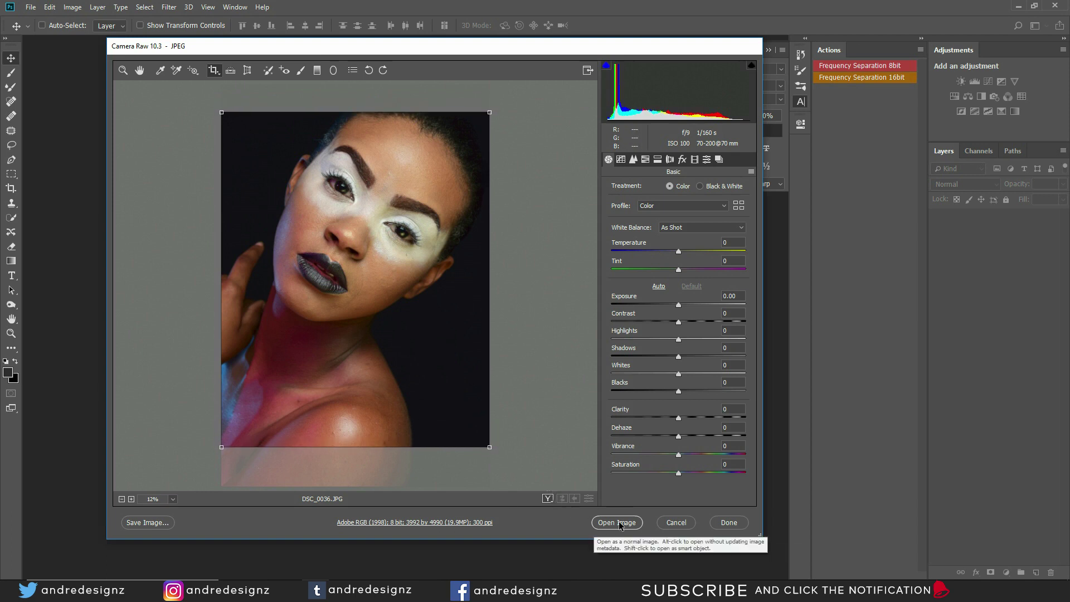
key("z")
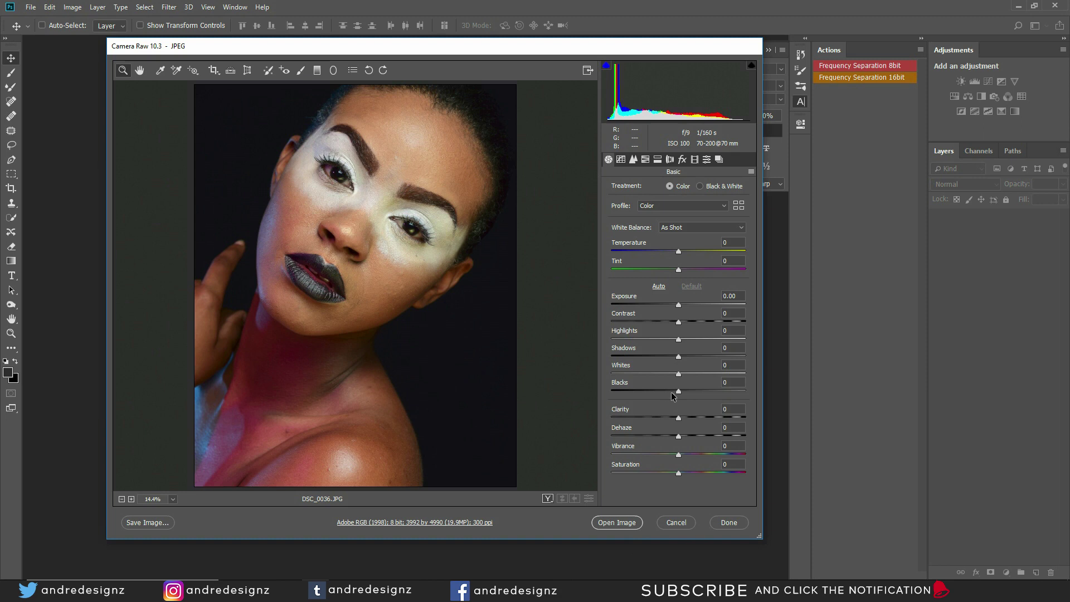
Set Blacks to -18 and open the photo for editing.
left_click_drag(679, 392, 666, 393)
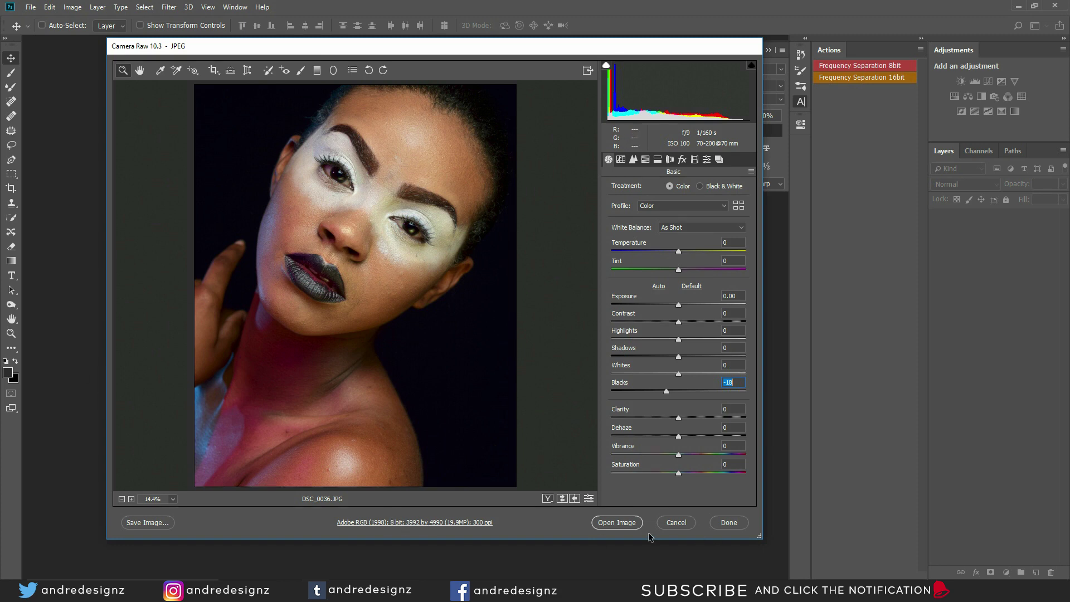
left_click(616, 523)
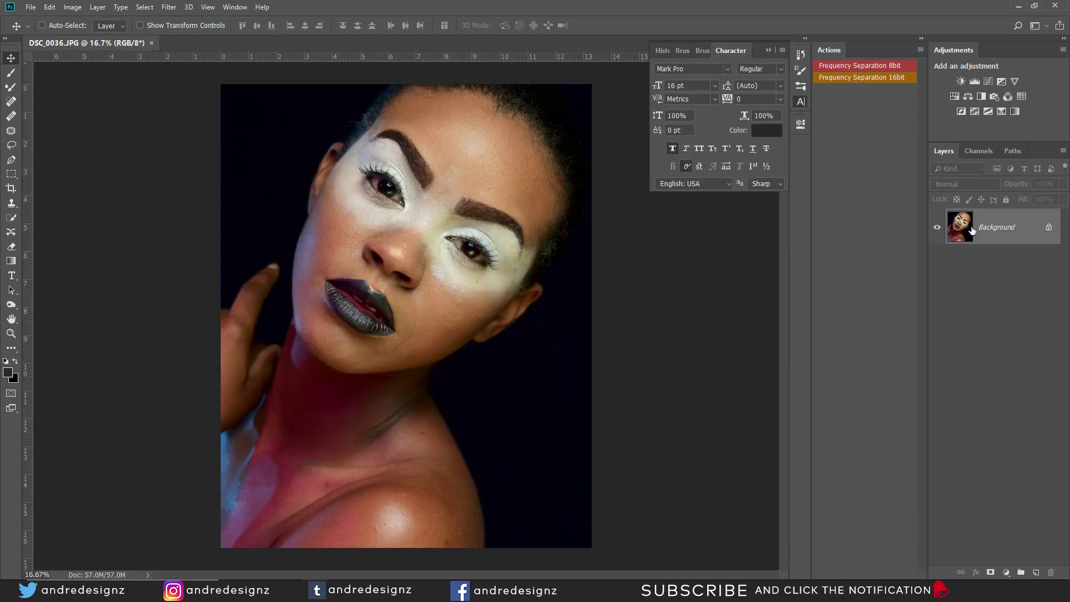
Run the Frequency Separation 8bit action with a Gaussian Blur radius of 12 pixels on the low frequency layer.
left_click(867, 65)
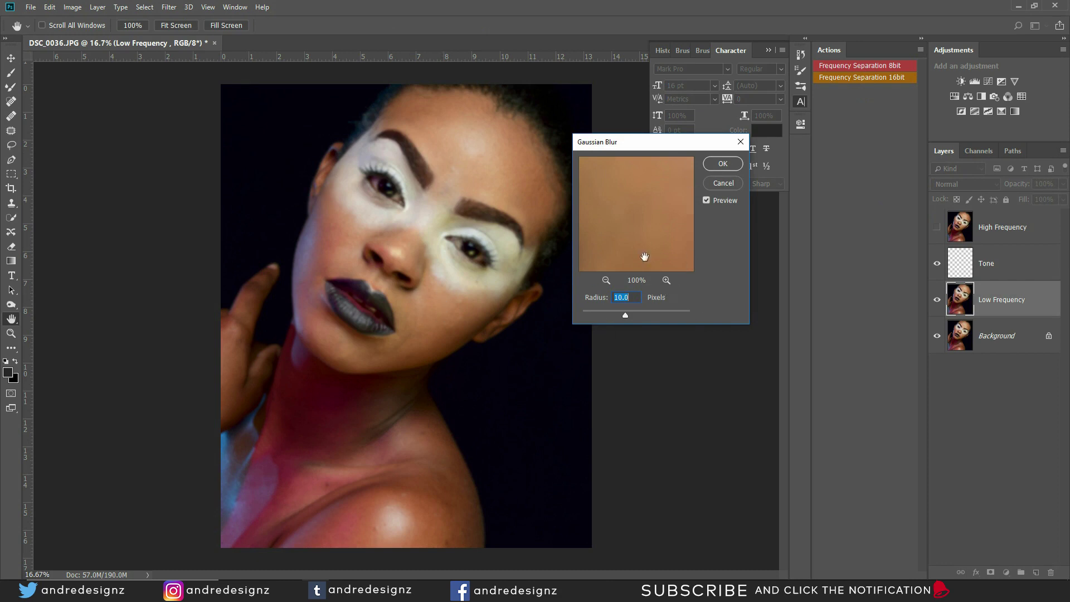
type("12")
left_click(724, 164)
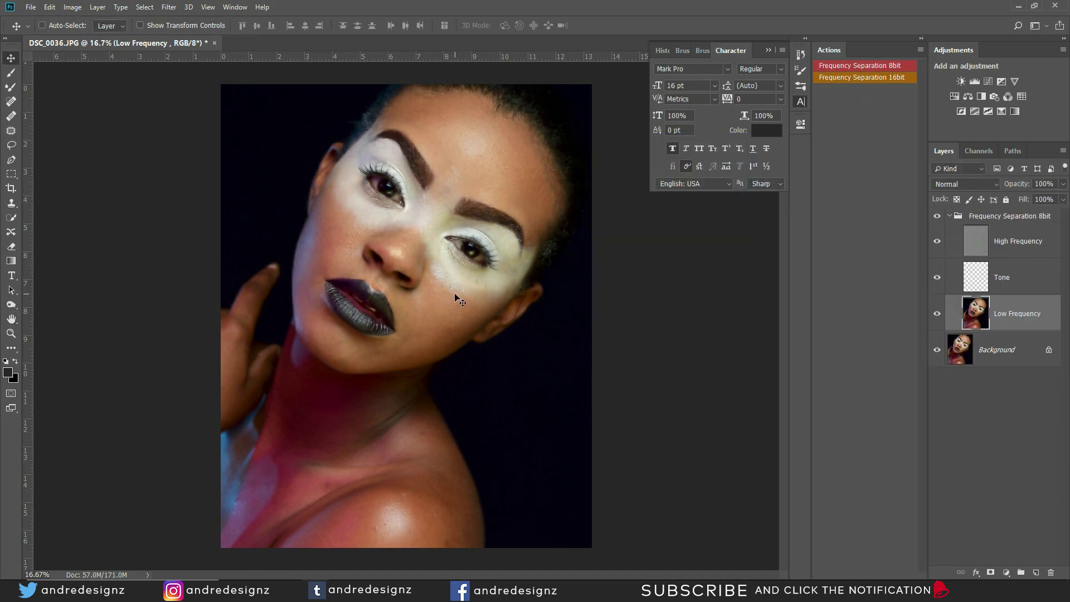
Set up the Mixer Brush with cleaning after each stroke enabled and a brush size of 300.
scroll(460, 291, "up", 1)
scroll(480, 273, "down", 1)
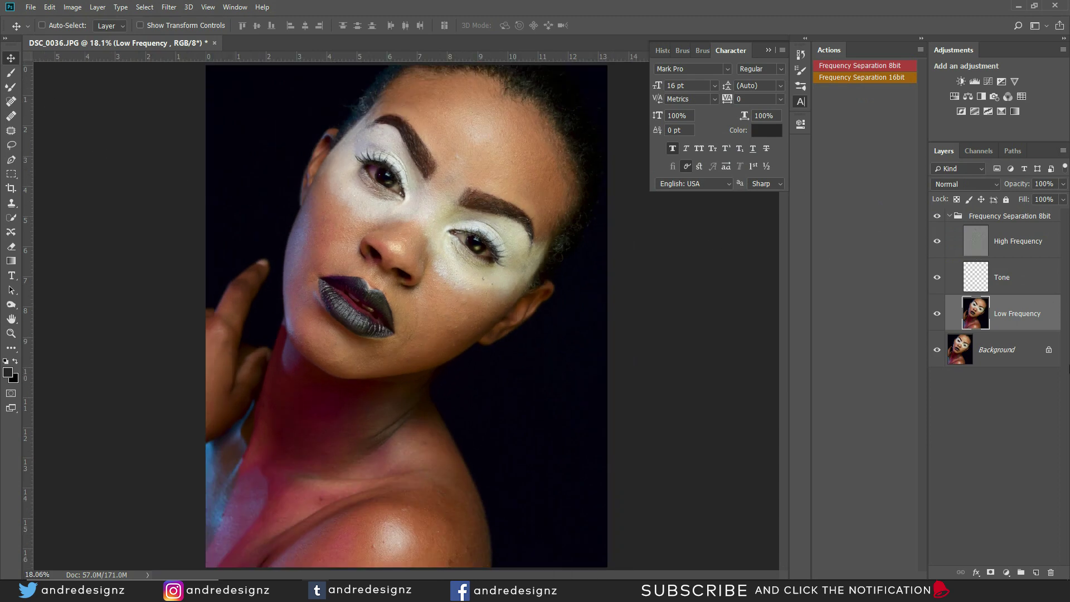
left_click(10, 89)
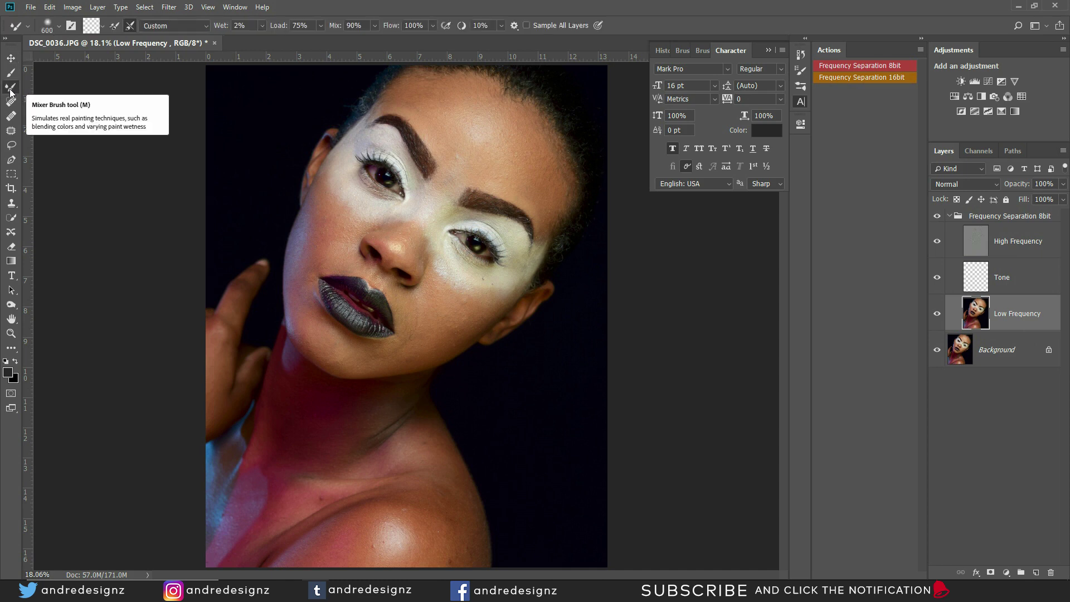
left_click(102, 27)
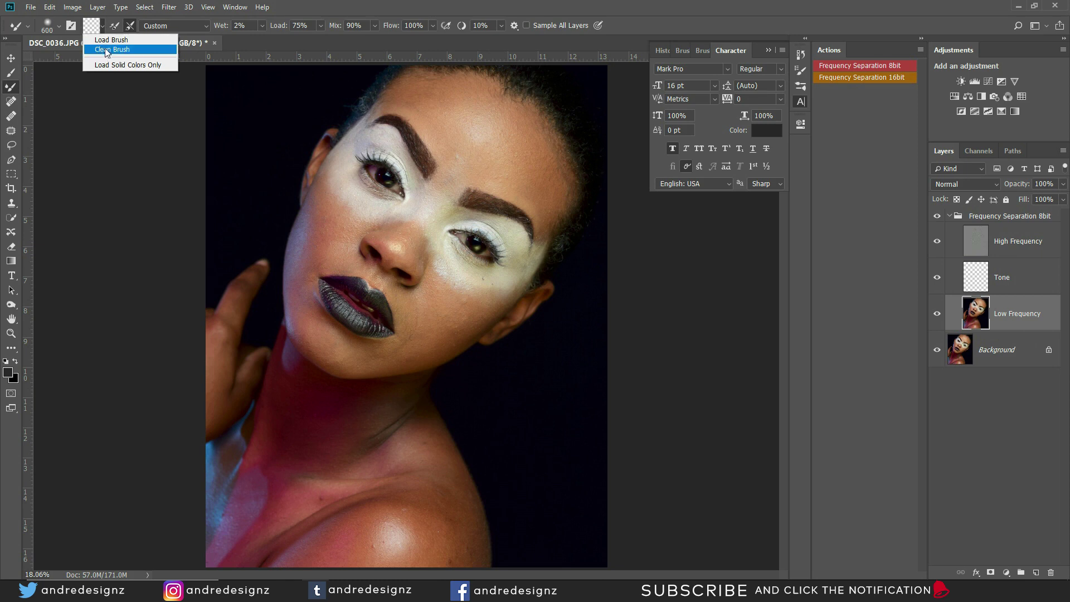
left_click(132, 27)
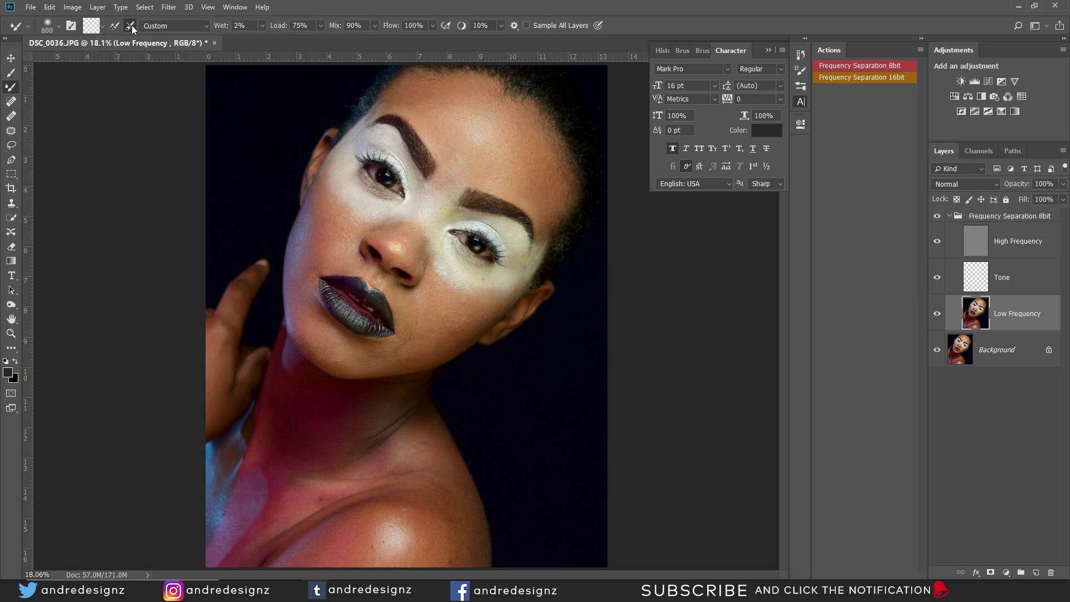
left_click(129, 26)
key("bracketleft")
key("bracketleft")
key("bracketleft")
Blend the skin tones on the cheeks, chin and sides of the face on the Low Frequency layer.
mouse_move(468, 315)
left_mouse_down()
mouse_move(475, 304)
mouse_move(438, 338)
left_mouse_up()
mouse_move(362, 360)
left_mouse_down()
mouse_move(466, 326)
mouse_move(473, 317)
mouse_move(445, 329)
mouse_move(460, 311)
mouse_move(428, 336)
mouse_move(441, 311)
mouse_move(429, 300)
mouse_move(436, 278)
mouse_move(436, 294)
mouse_move(438, 284)
mouse_move(462, 306)
mouse_move(514, 287)
left_mouse_up()
mouse_move(464, 320)
left_mouse_down()
mouse_move(447, 338)
mouse_move(449, 328)
mouse_move(402, 352)
mouse_move(424, 301)
mouse_move(470, 306)
mouse_move(464, 317)
mouse_move(445, 331)
mouse_move(439, 321)
mouse_move(452, 290)
left_mouse_up()
mouse_move(459, 301)
left_mouse_down()
mouse_move(430, 298)
mouse_move(475, 328)
mouse_move(430, 303)
mouse_move(452, 338)
mouse_move(413, 326)
mouse_move(413, 306)
mouse_move(407, 340)
mouse_move(335, 351)
left_mouse_up()
mouse_move(400, 344)
left_mouse_down()
mouse_move(417, 311)
mouse_move(421, 332)
mouse_move(479, 317)
mouse_move(407, 352)
mouse_move(334, 354)
mouse_move(433, 353)
mouse_move(445, 284)
mouse_move(466, 287)
mouse_move(454, 243)
mouse_move(447, 257)
mouse_move(470, 274)
mouse_move(448, 263)
mouse_move(489, 286)
mouse_move(509, 276)
mouse_move(518, 247)
mouse_move(496, 228)
mouse_move(458, 236)
mouse_move(437, 226)
mouse_move(452, 214)
mouse_move(427, 214)
mouse_move(434, 206)
mouse_move(423, 217)
mouse_move(418, 201)
mouse_move(404, 228)
mouse_move(359, 207)
mouse_move(338, 174)
mouse_move(382, 209)
mouse_move(391, 146)
mouse_move(365, 137)
mouse_move(343, 160)
left_mouse_up()
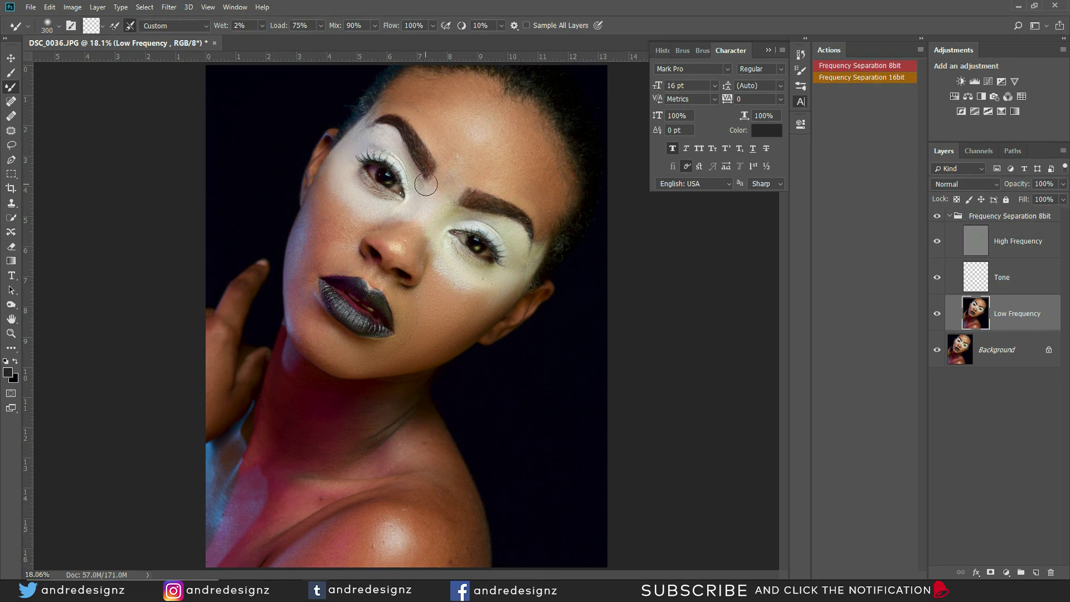
mouse_move(381, 238)
left_mouse_down()
mouse_move(383, 226)
mouse_move(341, 261)
mouse_move(320, 218)
mouse_move(304, 254)
mouse_move(307, 235)
left_mouse_up()
View the camera data in the photo's file information and close it without changes.
left_click(25, 7)
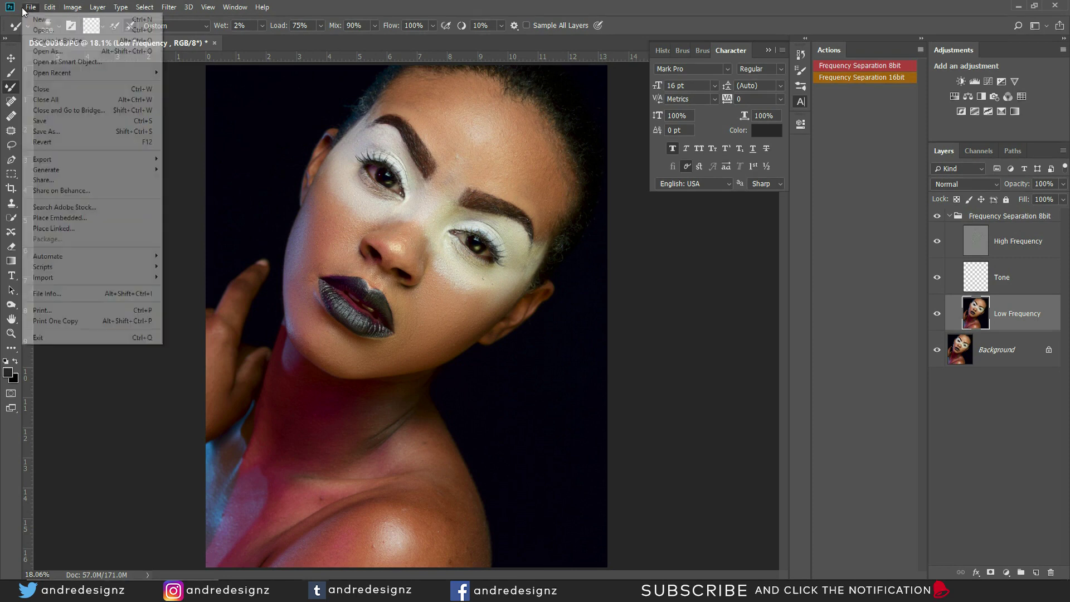
left_click(95, 291)
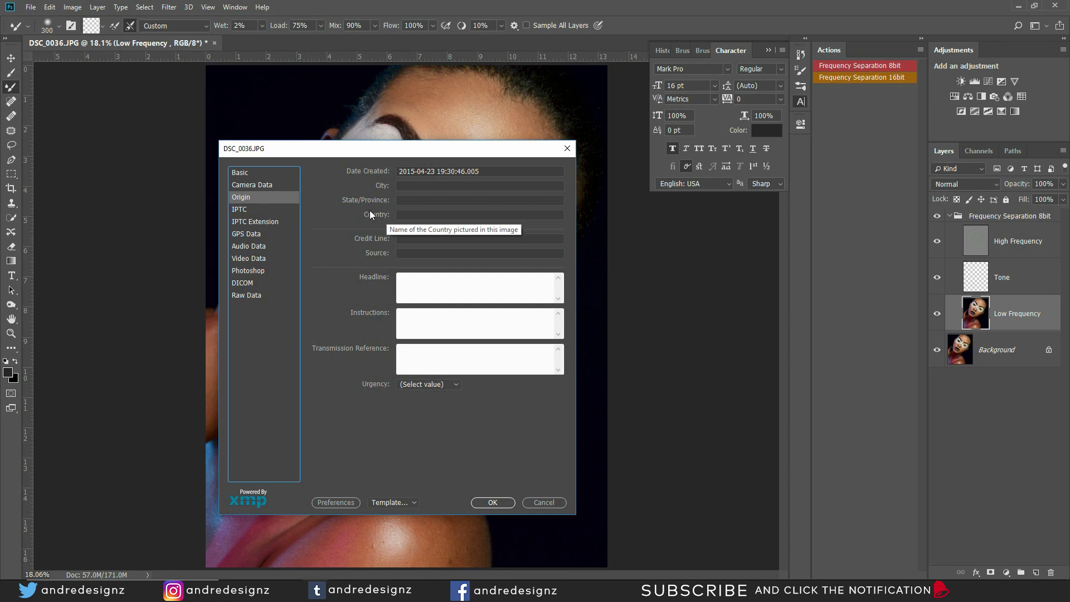
left_click(249, 185)
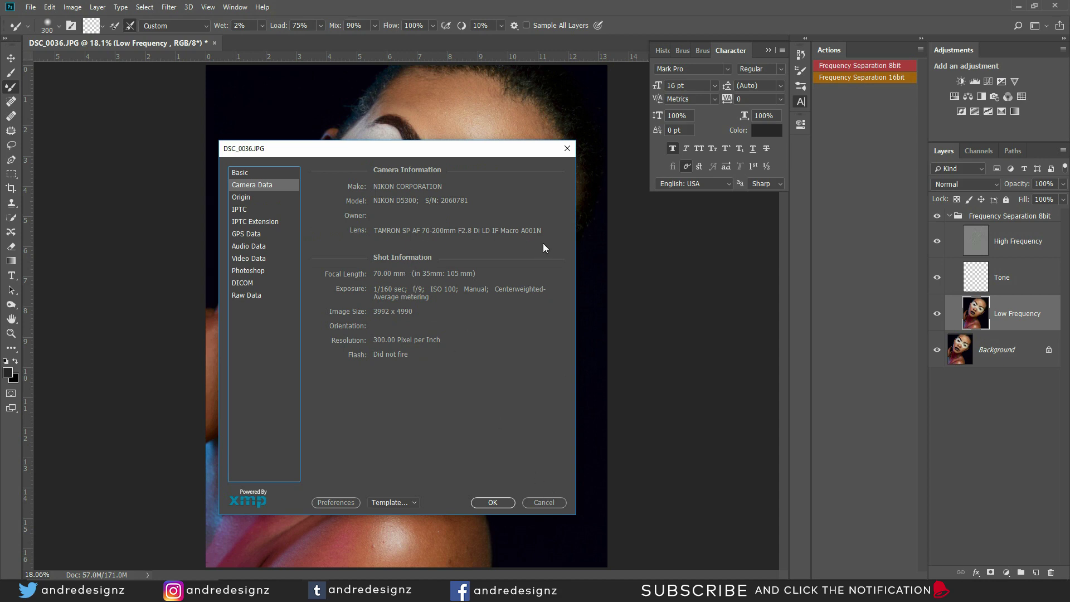
left_click(543, 503)
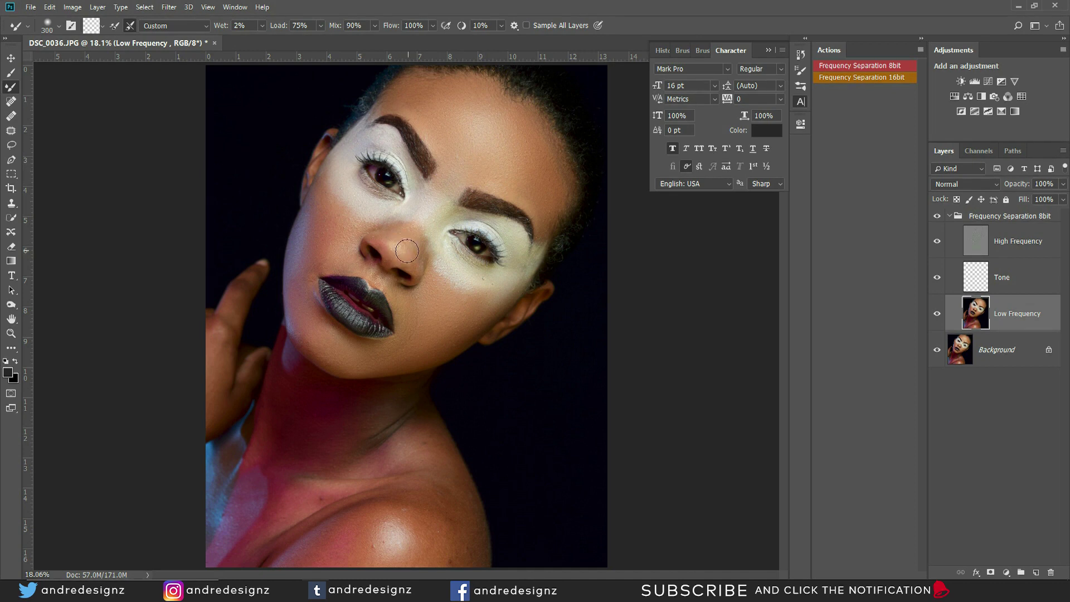
Reduce the Mixer Brush size to 175 for the smaller areas of the face.
key("bracketleft")
key("bracketleft")
key("bracketright")
key("bracketright")
key("bracketleft")
key("bracketleft")
key("bracketleft")
Compare the portrait before and after retouching by toggling the visibility of the Frequency Separation 8bit group.
left_click(940, 217)
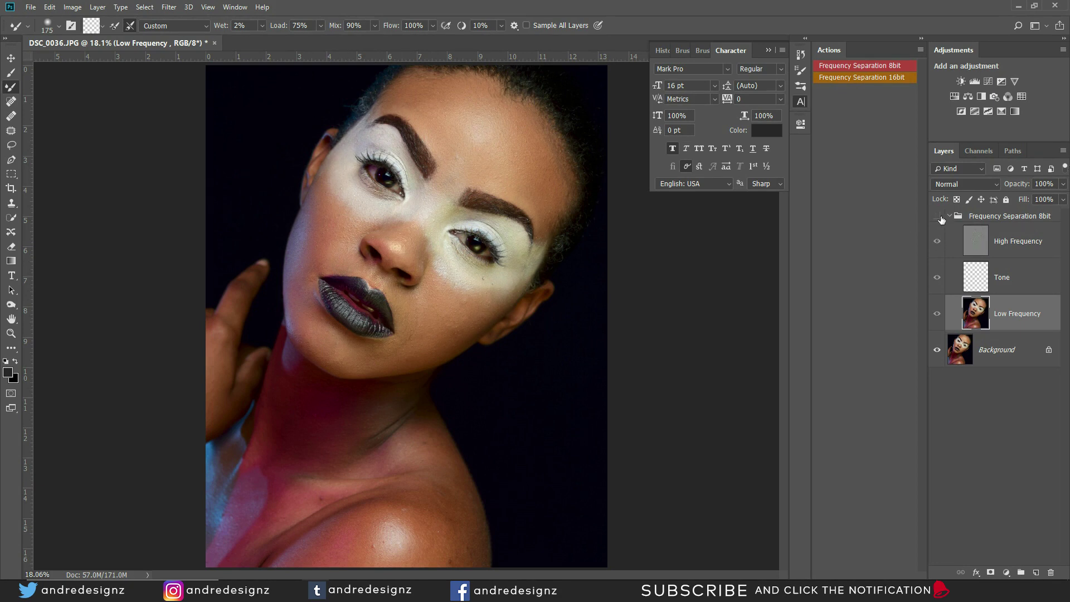
left_click(939, 217)
left_click(938, 217)
left_click(939, 217)
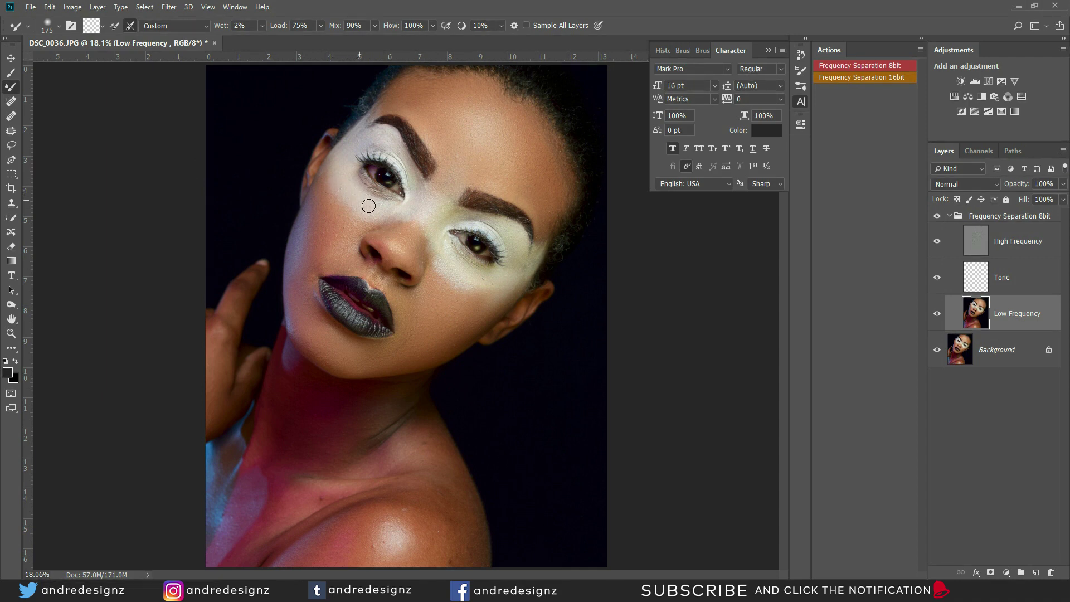
Blend the skin tones around both eyes and, with a larger Mixer Brush, over the shoulder.
mouse_move(378, 207)
left_mouse_down()
mouse_move(409, 198)
mouse_move(407, 207)
mouse_move(409, 174)
mouse_move(388, 135)
mouse_move(366, 130)
mouse_move(328, 166)
mouse_move(346, 148)
left_mouse_up()
mouse_move(444, 239)
left_mouse_down()
mouse_move(454, 210)
mouse_move(454, 244)
mouse_move(479, 214)
mouse_move(466, 216)
mouse_move(494, 224)
mouse_move(517, 245)
mouse_move(504, 276)
mouse_move(435, 253)
mouse_move(510, 277)
mouse_move(526, 253)
mouse_move(502, 292)
left_mouse_up()
key("bracketright")
key("bracketright")
key("bracketright")
mouse_move(454, 528)
left_mouse_down()
mouse_move(467, 546)
mouse_move(470, 514)
mouse_move(441, 535)
mouse_move(438, 555)
mouse_move(422, 524)
mouse_move(427, 550)
mouse_move(387, 536)
mouse_move(385, 563)
mouse_move(395, 539)
mouse_move(369, 560)
mouse_move(352, 548)
mouse_move(334, 559)
mouse_move(353, 531)
mouse_move(292, 569)
mouse_move(379, 528)
mouse_move(357, 524)
left_mouse_up()
Blend the tones of the neck and upper chest with the Mixer Brush at size 250, undoing the first collarbone stroke.
key("bracketleft")
key("bracketleft")
key("bracketleft")
mouse_move(300, 501)
left_mouse_down()
mouse_move(269, 540)
mouse_move(280, 516)
mouse_move(363, 492)
mouse_move(380, 459)
mouse_move(364, 464)
mouse_move(389, 452)
mouse_move(383, 465)
mouse_move(413, 443)
mouse_move(396, 448)
mouse_move(408, 434)
mouse_move(419, 444)
mouse_move(394, 472)
mouse_move(328, 465)
mouse_move(369, 460)
mouse_move(375, 466)
mouse_move(314, 463)
mouse_move(366, 471)
mouse_move(339, 466)
mouse_move(371, 463)
mouse_move(420, 425)
mouse_move(411, 452)
mouse_move(353, 464)
left_mouse_up()
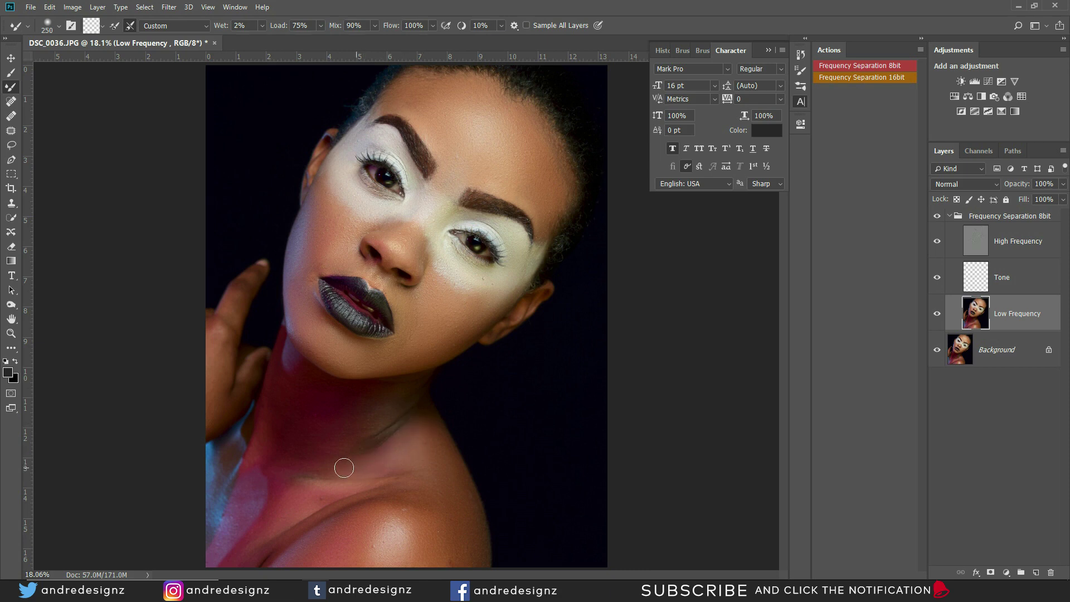
key("ctrl+z")
mouse_move(287, 375)
left_mouse_down()
mouse_move(283, 359)
mouse_move(288, 371)
left_mouse_up()
mouse_move(391, 401)
left_mouse_down()
mouse_move(377, 430)
mouse_move(384, 420)
left_mouse_up()
left_click_drag(273, 497, 254, 526)
mouse_move(249, 488)
left_mouse_down()
mouse_move(217, 562)
mouse_move(251, 501)
mouse_move(243, 511)
mouse_move(263, 513)
mouse_move(249, 540)
mouse_move(292, 485)
mouse_move(349, 483)
mouse_move(306, 508)
mouse_move(335, 494)
left_mouse_up()
Increase the Mixer Brush size to 300 and smooth the tones across the chest, neck and shoulder.
key("]")
mouse_move(322, 534)
left_mouse_down()
mouse_move(388, 534)
mouse_move(379, 554)
mouse_move(401, 555)
mouse_move(287, 468)
mouse_move(280, 421)
mouse_move(317, 394)
mouse_move(342, 413)
mouse_move(378, 390)
left_mouse_up()
mouse_move(221, 483)
left_mouse_down()
mouse_move(203, 537)
mouse_move(223, 454)
mouse_move(228, 307)
mouse_move(220, 417)
mouse_move(282, 432)
mouse_move(303, 410)
mouse_move(289, 375)
mouse_move(317, 387)
mouse_move(339, 431)
mouse_move(430, 459)
mouse_move(462, 509)
mouse_move(472, 564)
left_mouse_up()
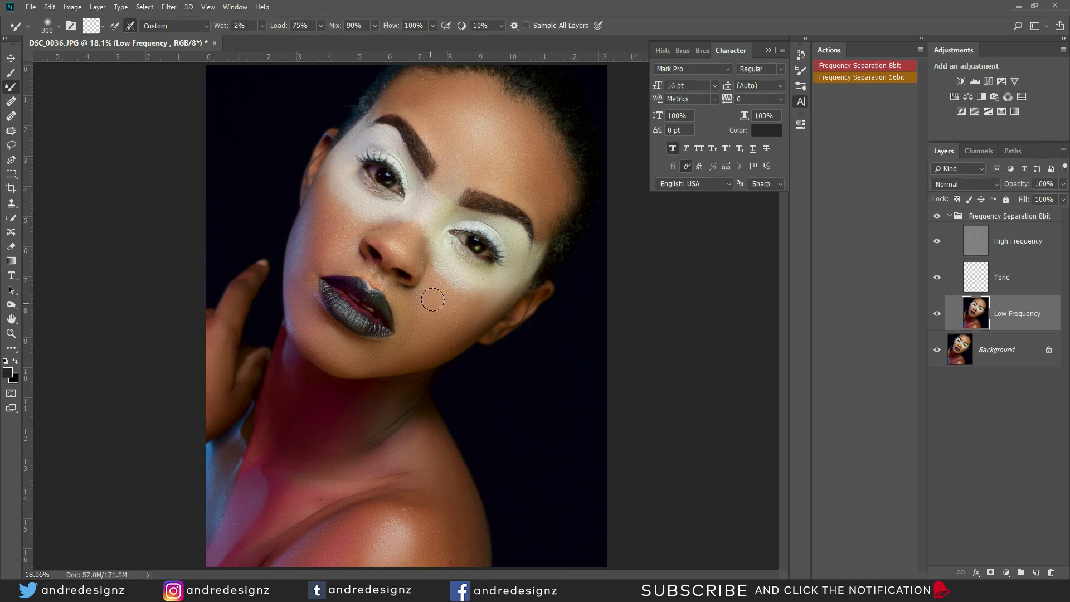
Clone clean skin texture over blemishes under the eye and on the side of the forehead on the High Frequency layer.
left_click(973, 242)
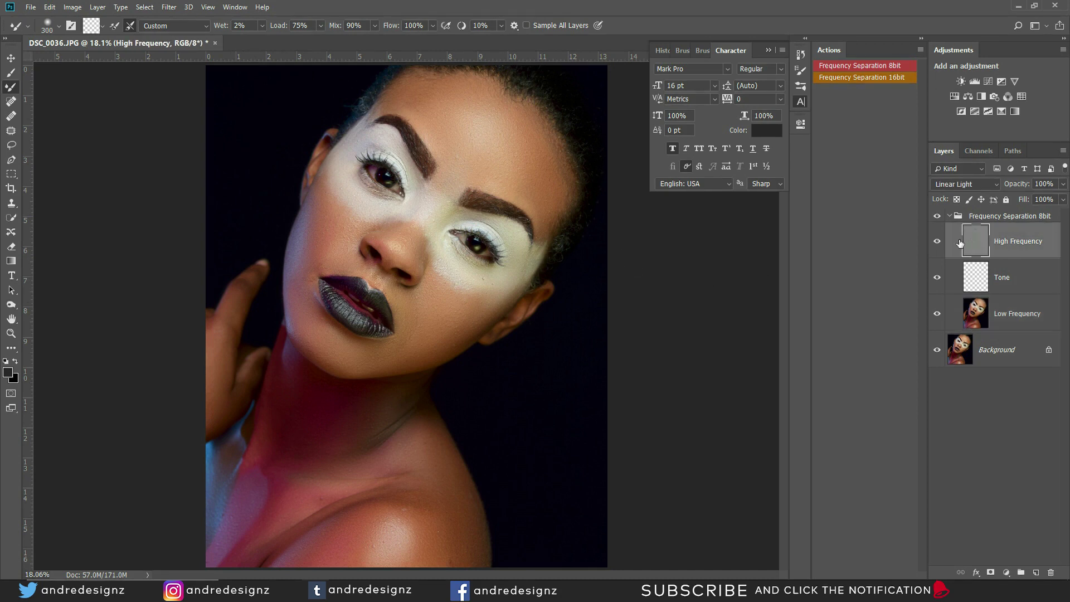
left_click(14, 203)
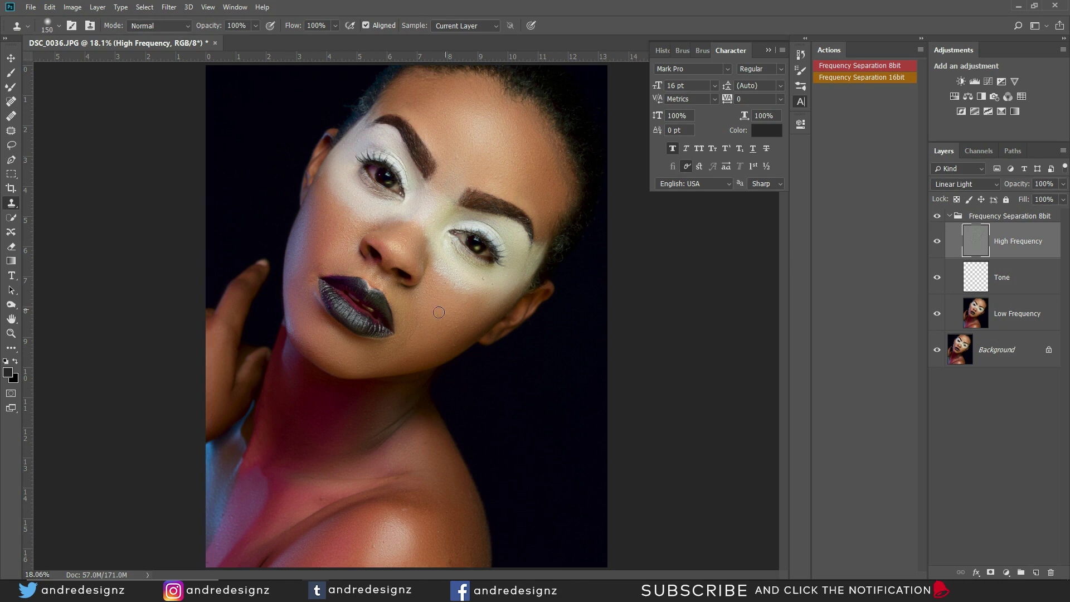
left_click(472, 309, "alt")
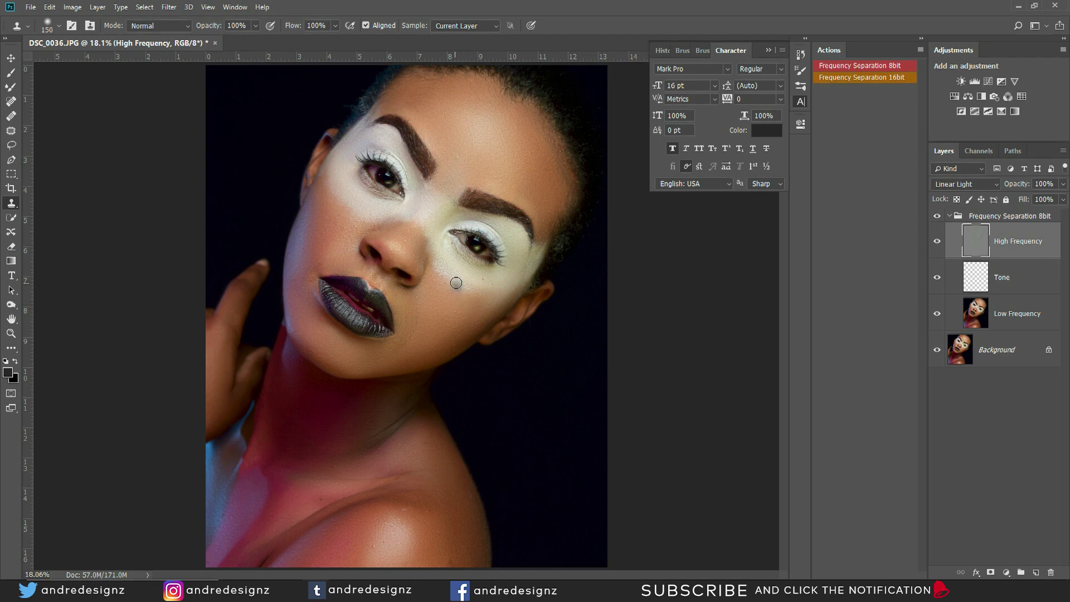
left_click_drag(455, 285, 449, 283)
left_click(523, 151, "alt")
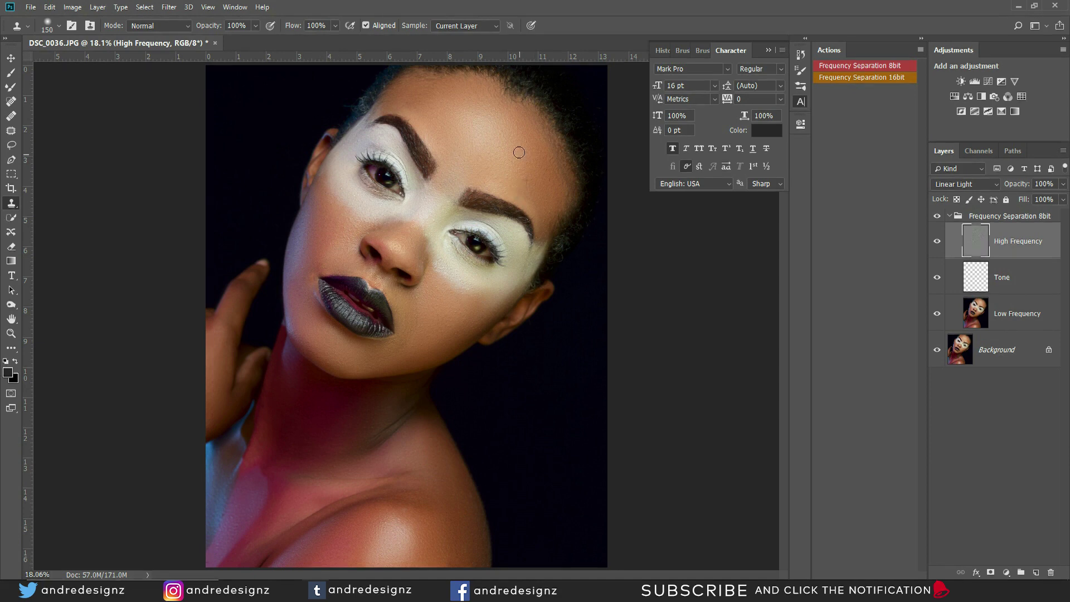
left_click(549, 197, "alt")
left_click(536, 212, "alt")
Clone clean texture over marks on the forehead and shoulder, undoing the misplaced stroke near the collarbone.
left_click(439, 112)
left_click(462, 116, "alt")
left_click(466, 161)
left_click(388, 456)
key("ctrl+z")
left_click(440, 474, "alt")
left_click_drag(464, 491, 467, 511)
Clone skin texture over remaining spots on the cheek, the chest and between the eyebrows.
left_click(459, 286)
left_click(242, 507)
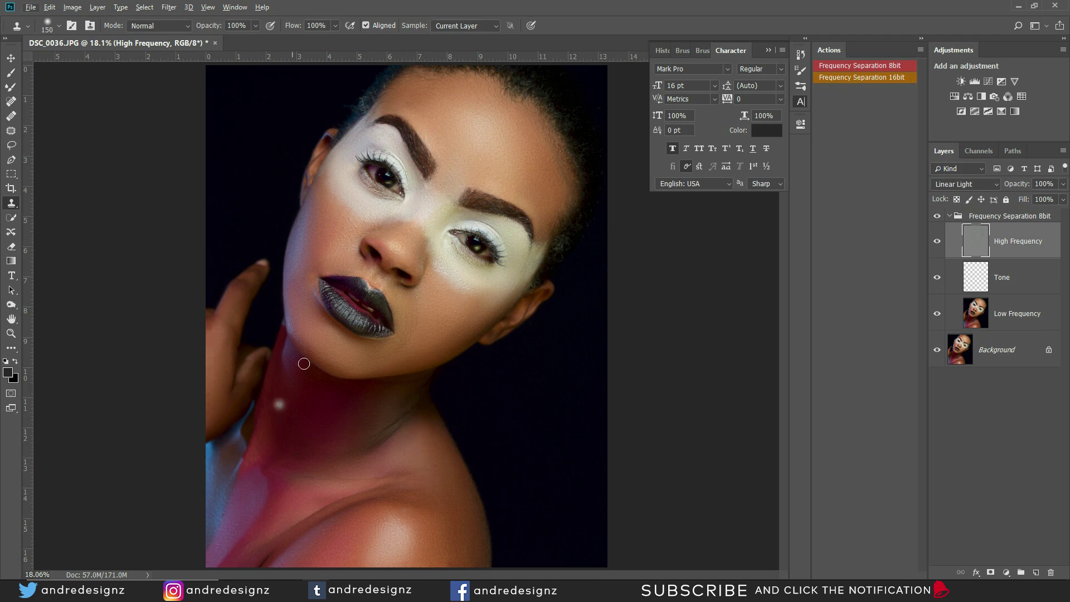
left_click(438, 211, "alt")
left_click(431, 205)
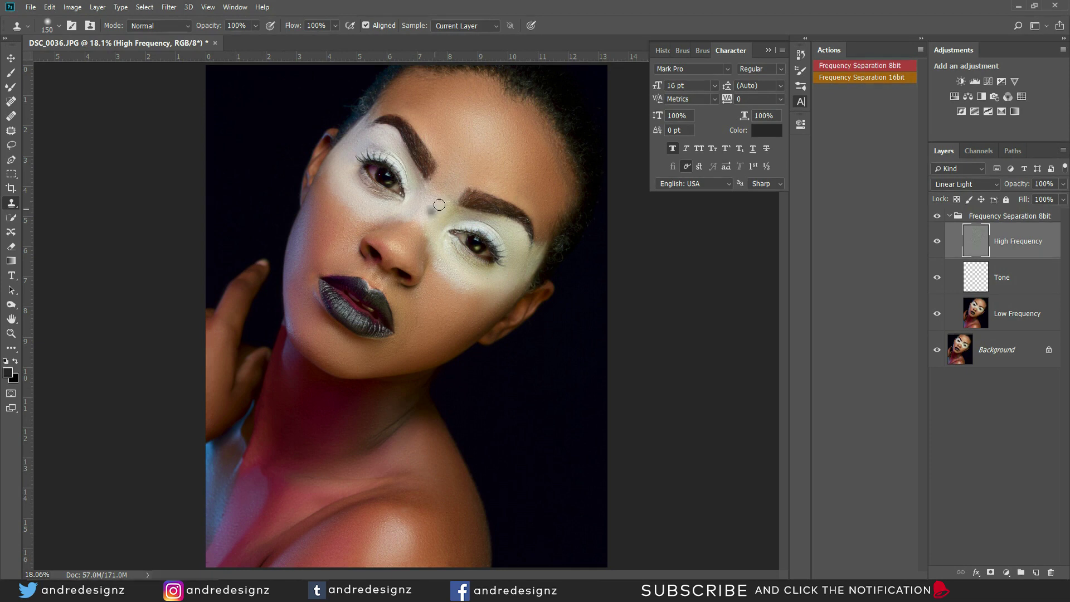
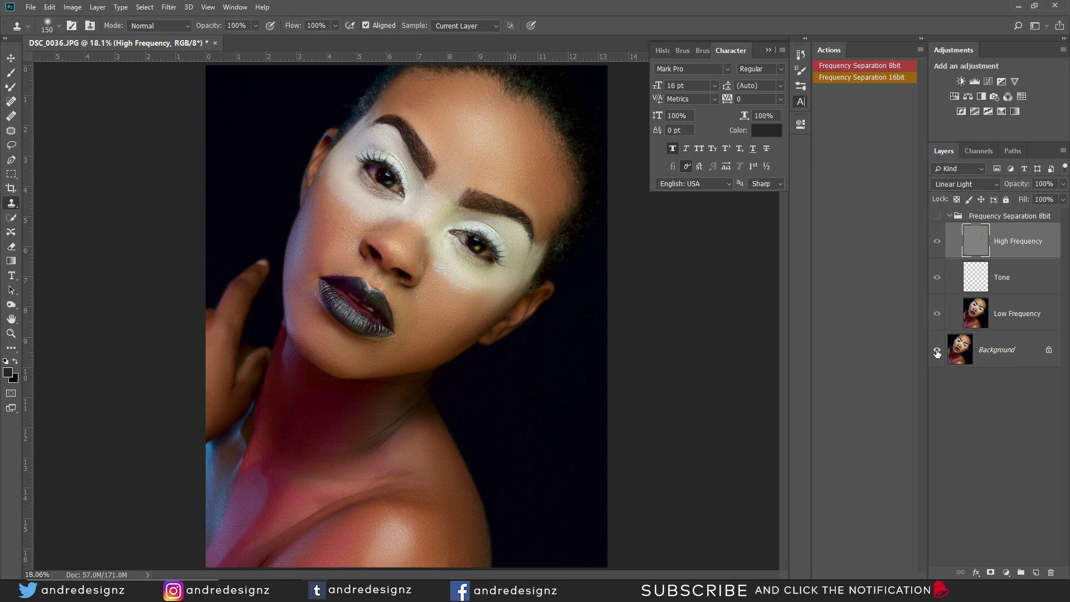
Compare the portrait before and after retouching by hiding and showing the Frequency Separation 8bit group.
left_click(937, 352, "alt")
left_click(937, 351, "alt")
left_click(937, 352, "alt")
left_click(937, 352, "alt")
left_click(937, 352, "alt")
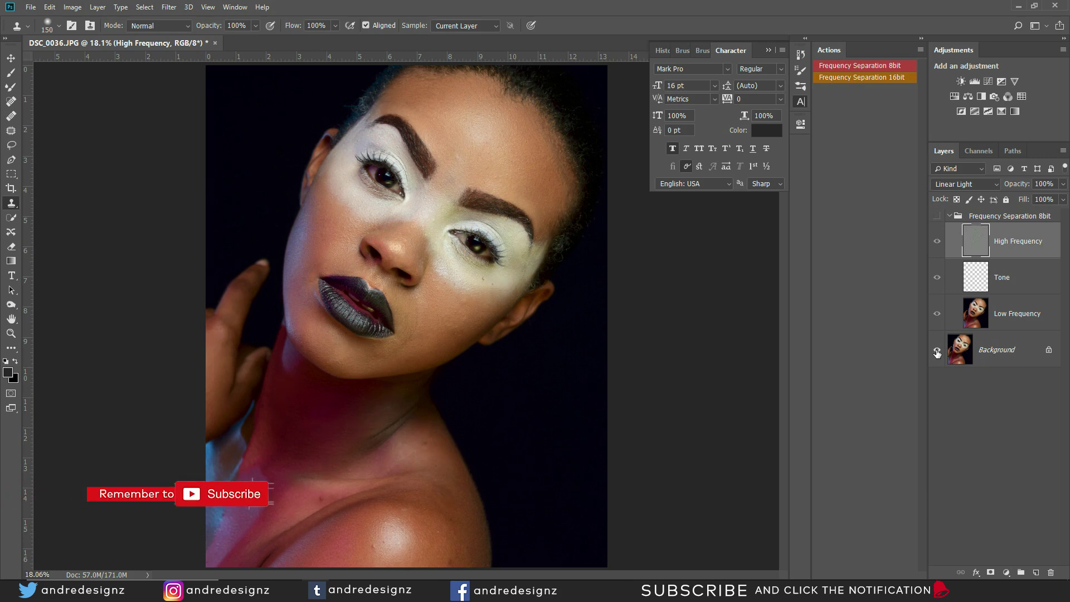
left_click(937, 351, "alt")
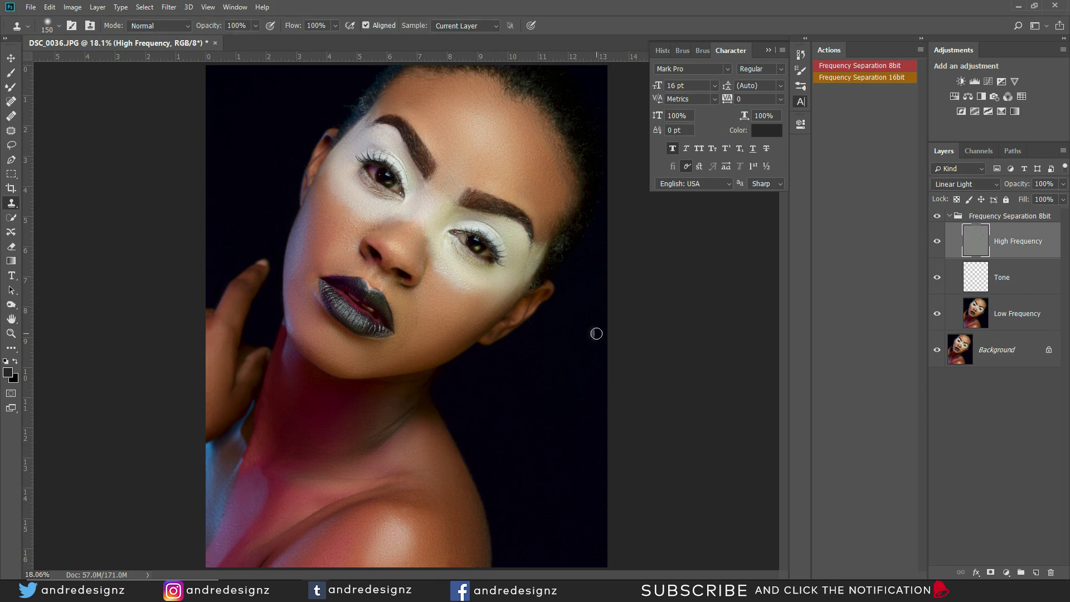
Enlarge the Clone Stamp to 250 and clone texture along the lower edge of the white makeup under the eye on the High Frequency layer.
key("bracketright")
key("bracketright")
key("bracketright")
left_click(502, 285, "alt")
left_click_drag(497, 291, 466, 293)
left_click(496, 290, "alt")
On the Tone layer, paint sampled makeup colour beneath the eye with the Brush at 3% flow.
left_click(975, 277)
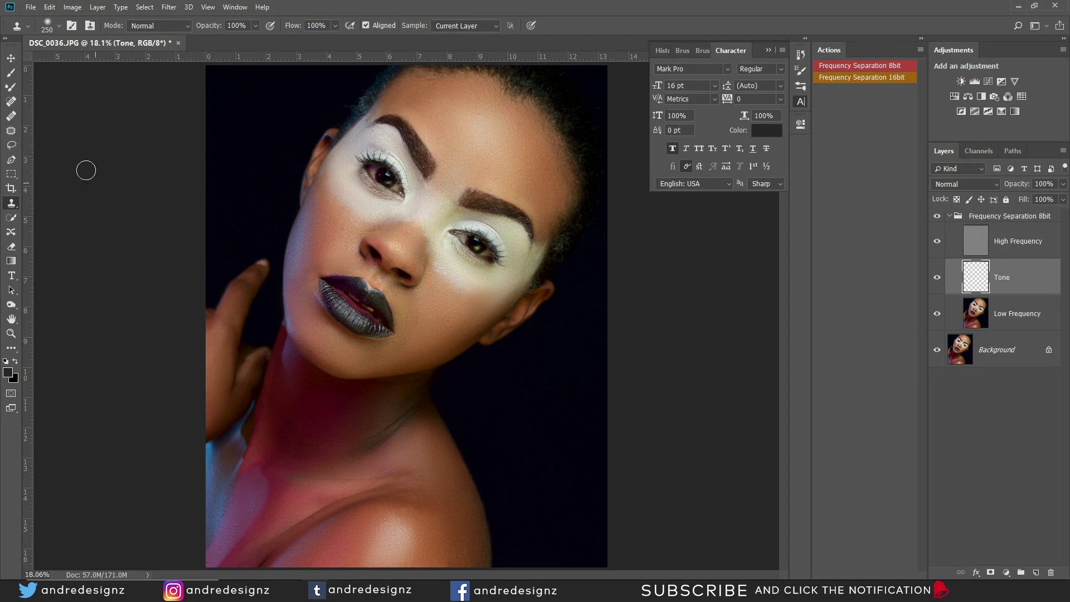
left_click(11, 72)
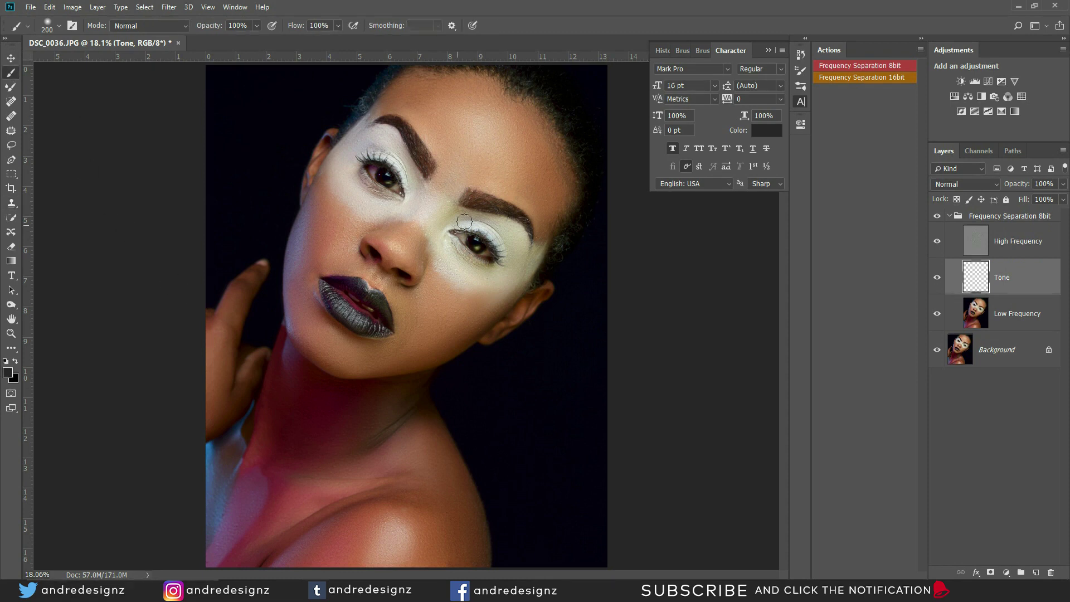
left_click(463, 264, "alt")
left_click(338, 25)
left_click(290, 37)
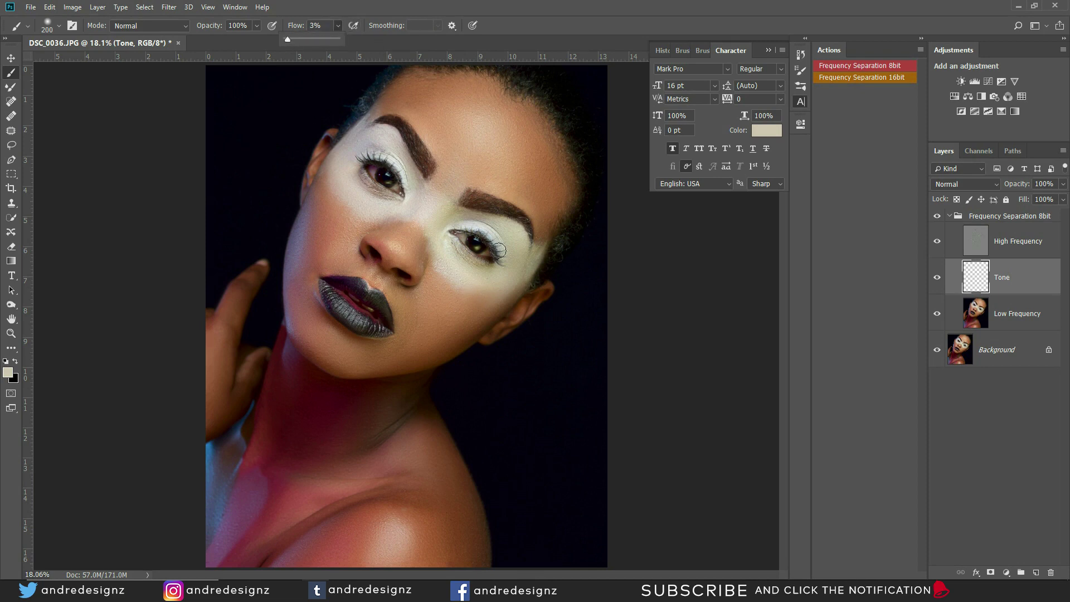
left_click(505, 280, "alt")
mouse_move(478, 293)
left_mouse_down()
mouse_move(506, 295)
mouse_move(515, 284)
mouse_move(499, 295)
mouse_move(467, 289)
mouse_move(436, 260)
mouse_move(503, 291)
mouse_move(464, 282)
mouse_move(478, 297)
mouse_move(524, 288)
left_mouse_up()
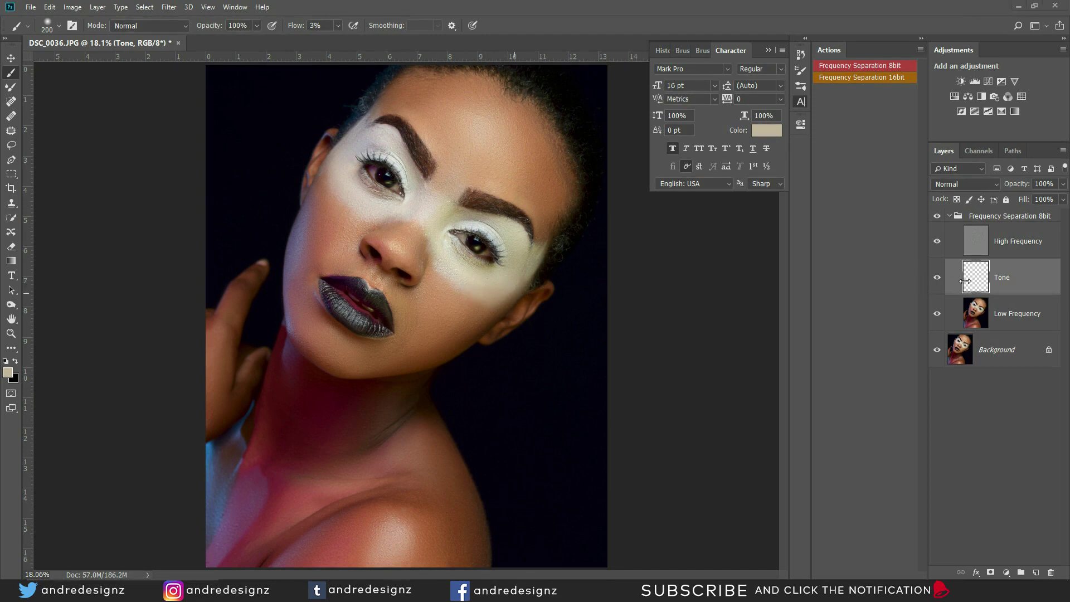
Compare the Tone layer hidden and shown, and keep blending sampled makeup colour around the eyes.
left_click(937, 278)
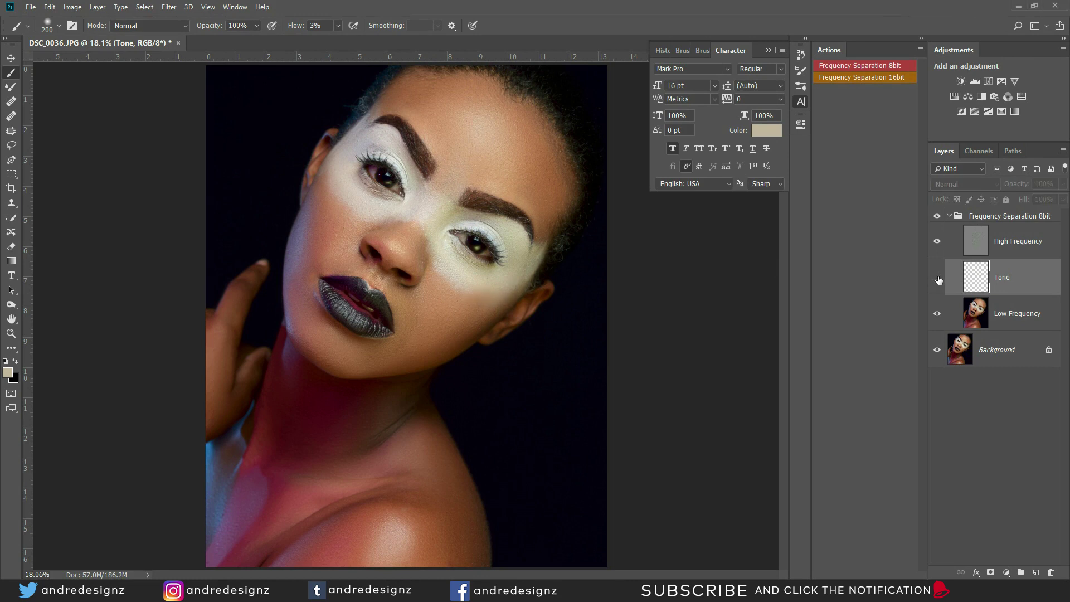
left_click(938, 278)
left_click(937, 278)
mouse_move(480, 297)
left_mouse_down()
mouse_move(518, 279)
mouse_move(508, 290)
left_mouse_up()
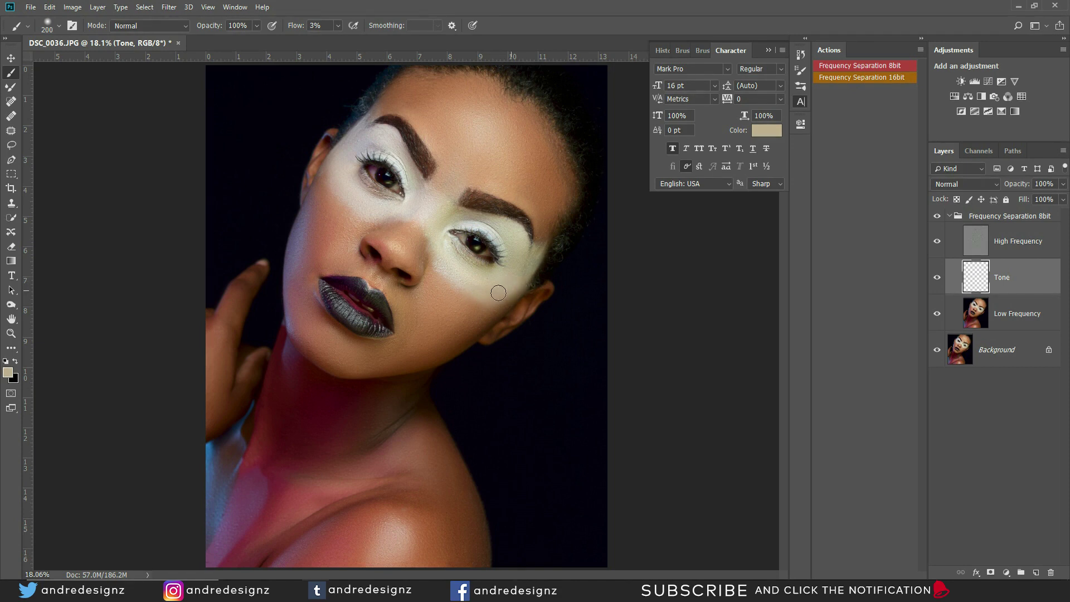
left_click(347, 183, "alt")
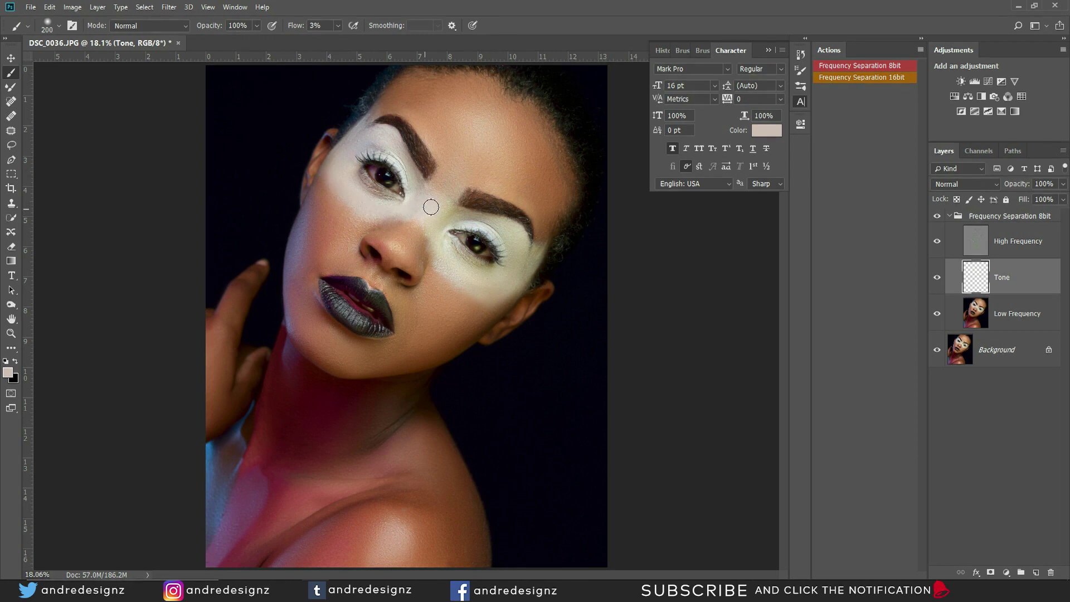
Examine the face at several magnifications and compare it with the Tone layer hidden and shown.
scroll(513, 79, "down", 5)
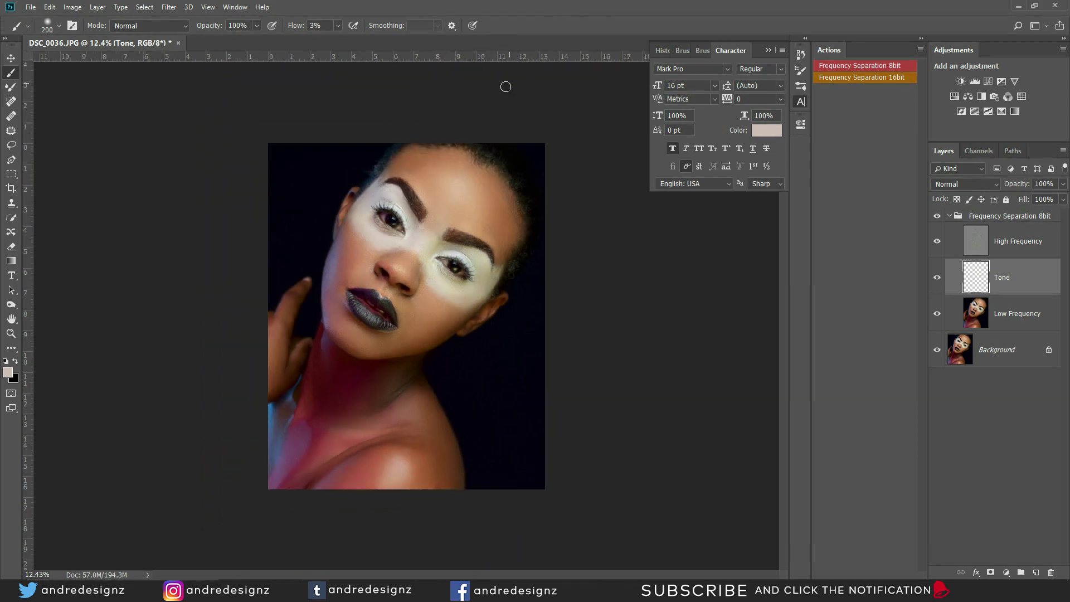
scroll(443, 240, "up", 5)
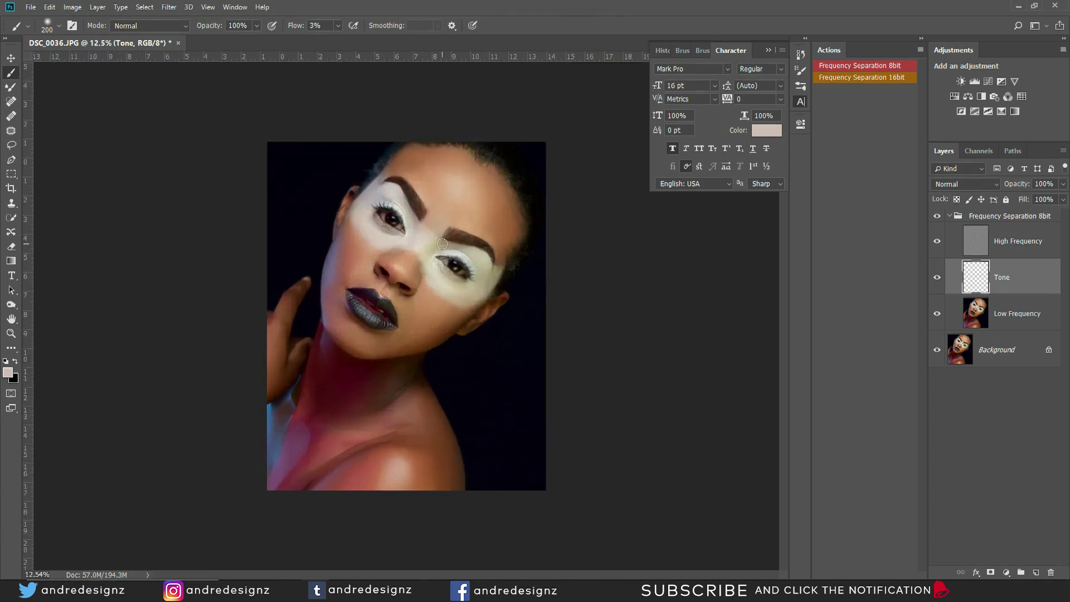
scroll(440, 243, "up", 4)
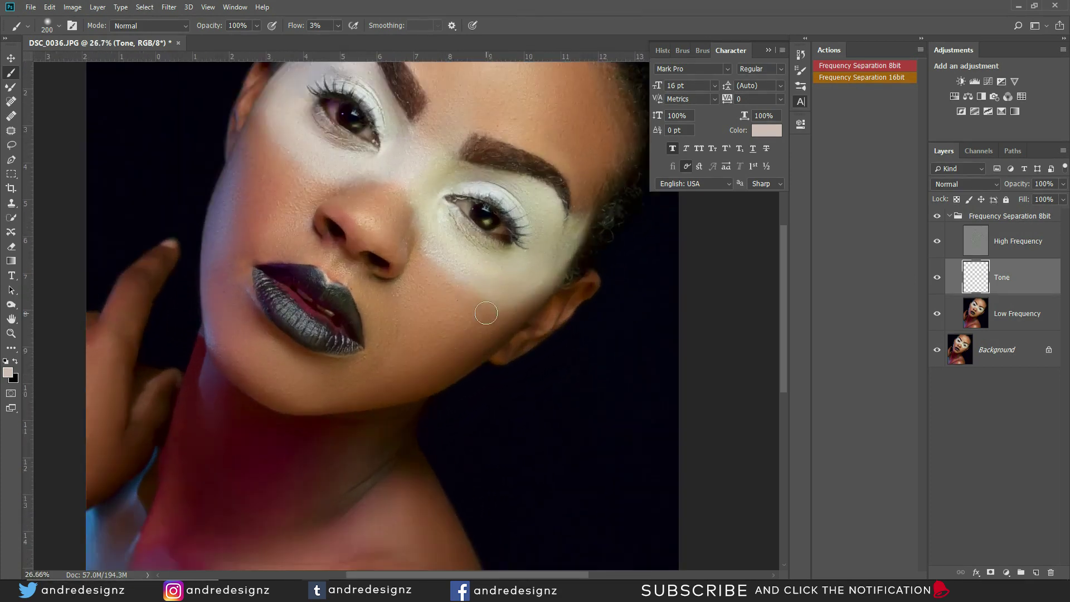
scroll(494, 313, "down", 5)
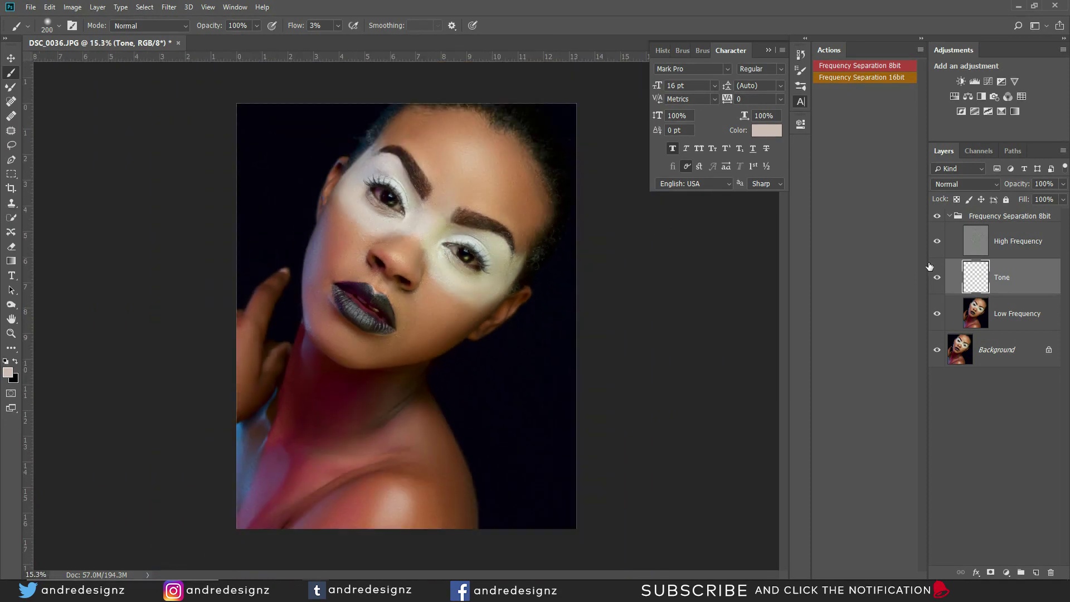
left_click(935, 279)
left_click(936, 277)
left_click(1062, 184)
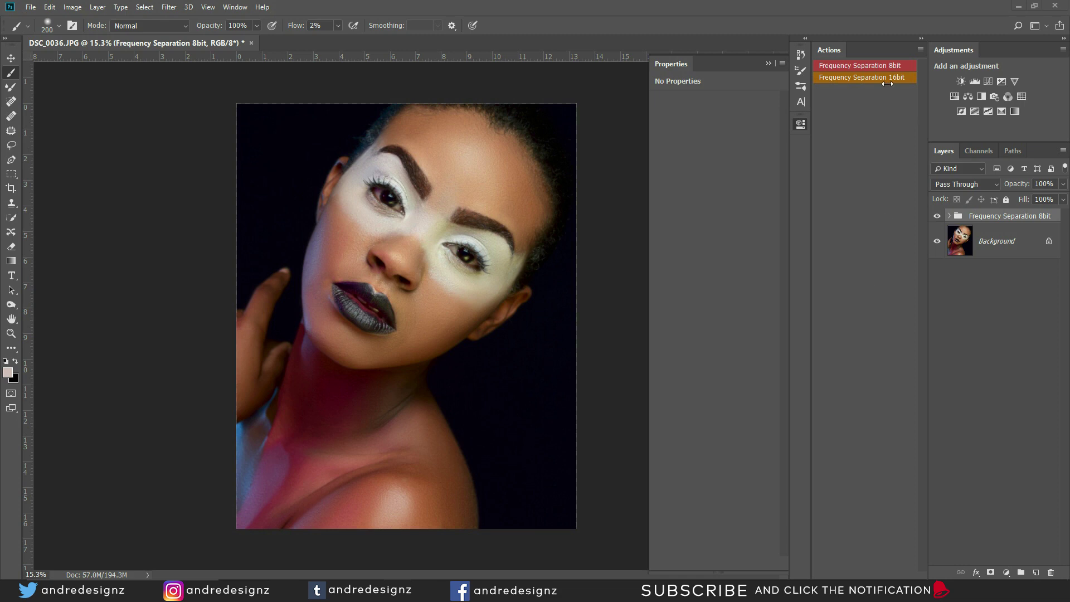
Turn off Button Mode for the actions and create a new action set named Dodge & Burn.
left_click(921, 50)
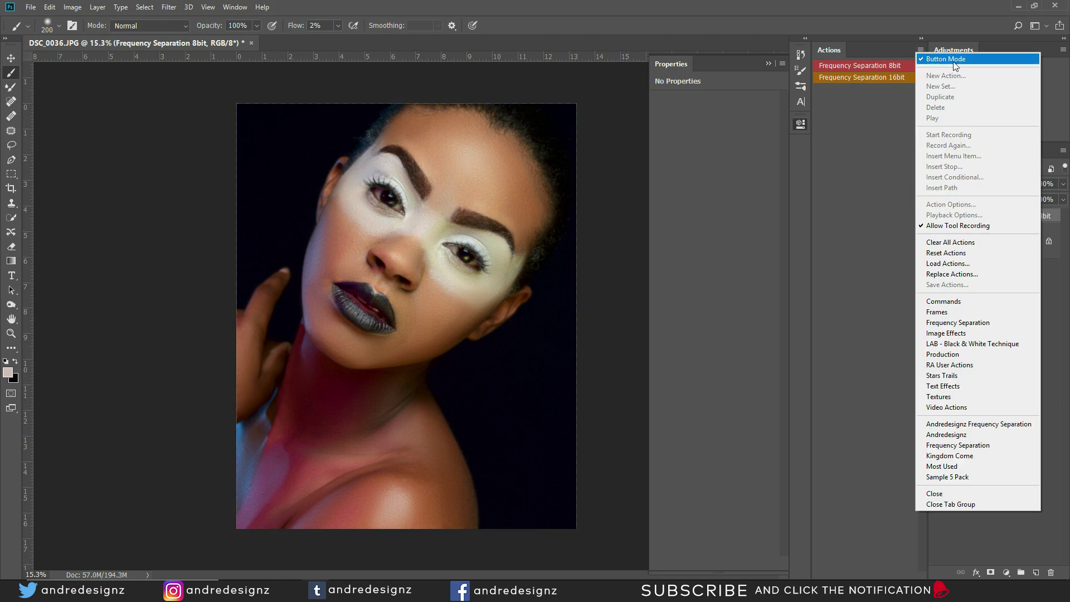
left_click(946, 59)
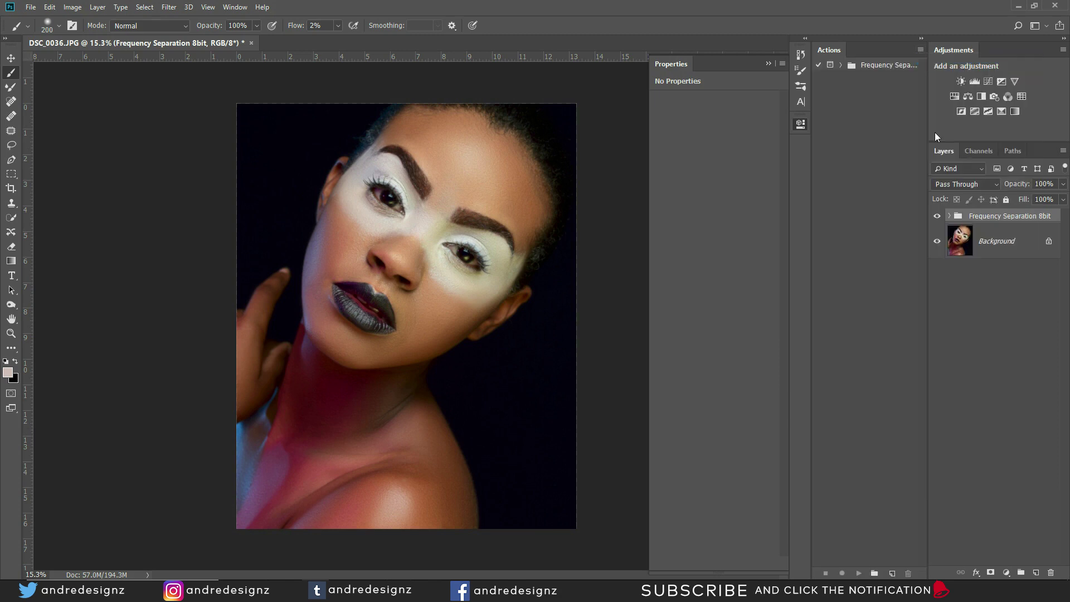
left_click(875, 574)
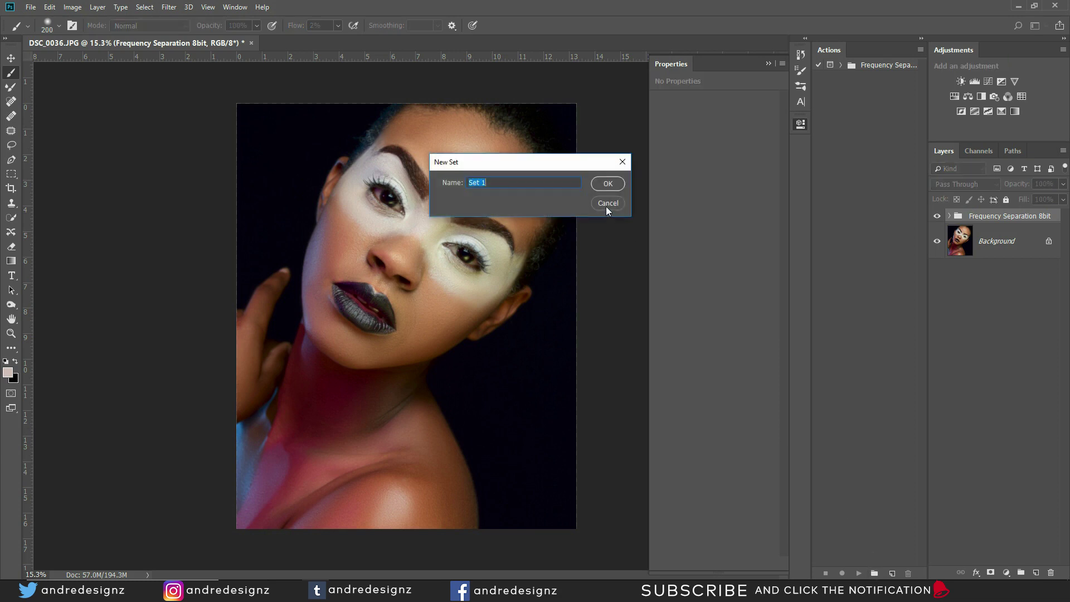
type("Dodge & Burn")
left_click(605, 188)
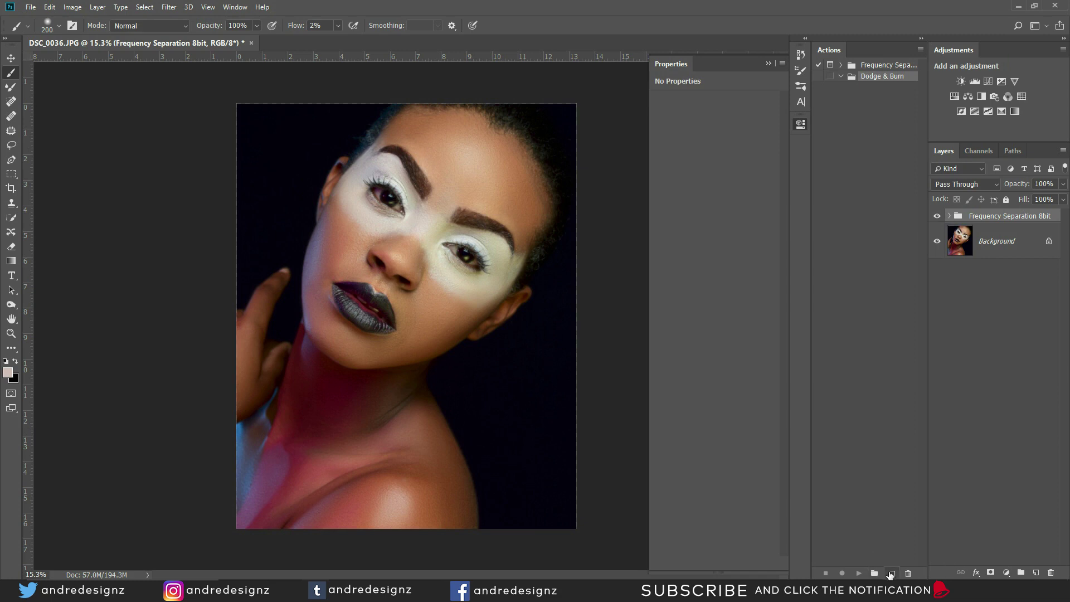
Create an action named Dodge & Burn in the Dodge & Burn set, assign it a colour and start recording.
left_click(890, 574)
type("Dodge & Burn")
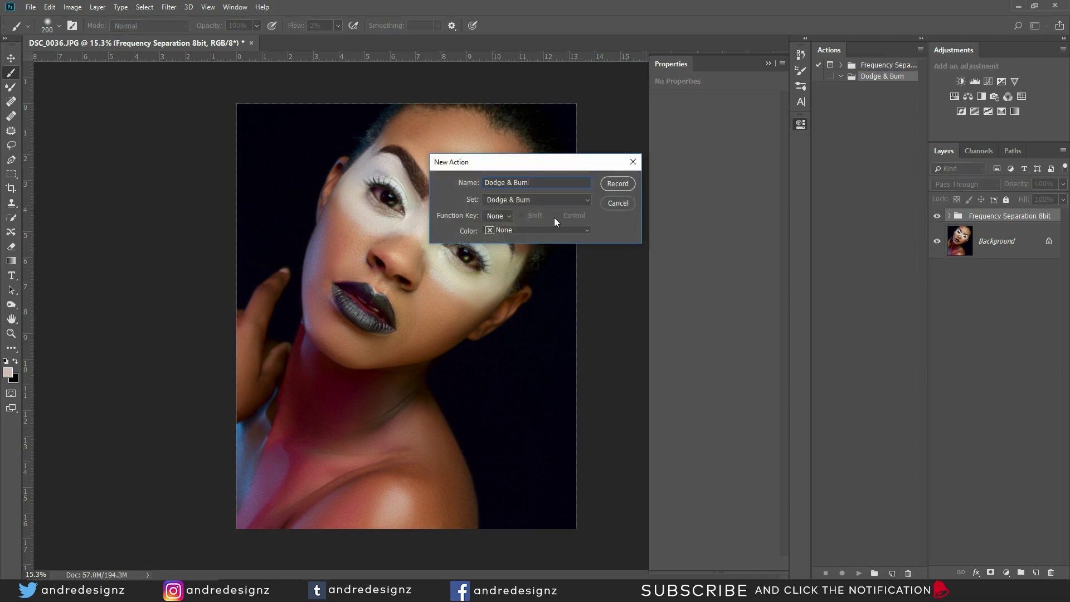
left_click(525, 231)
left_click(518, 294)
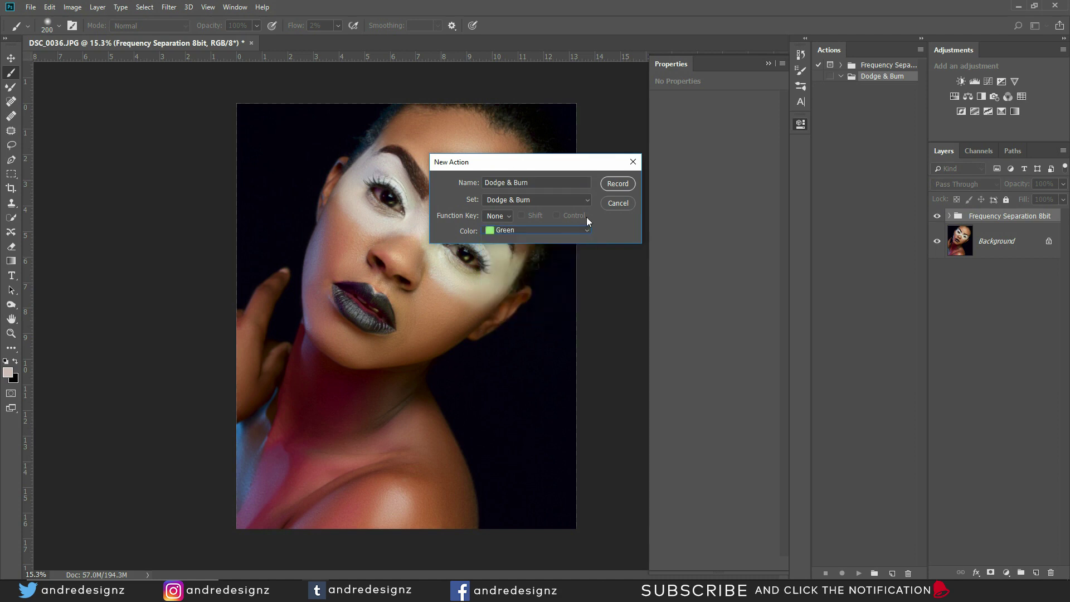
left_click(617, 184)
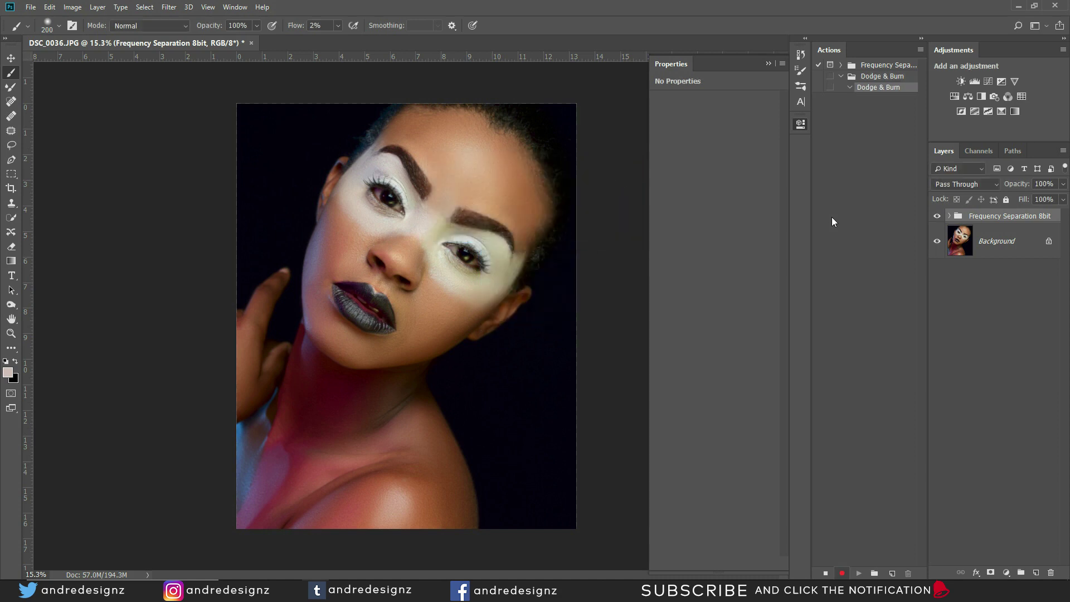
Add a Curves adjustment layer above the Frequency Separation 8bit group and set its blend mode to Screen.
left_click(1007, 573)
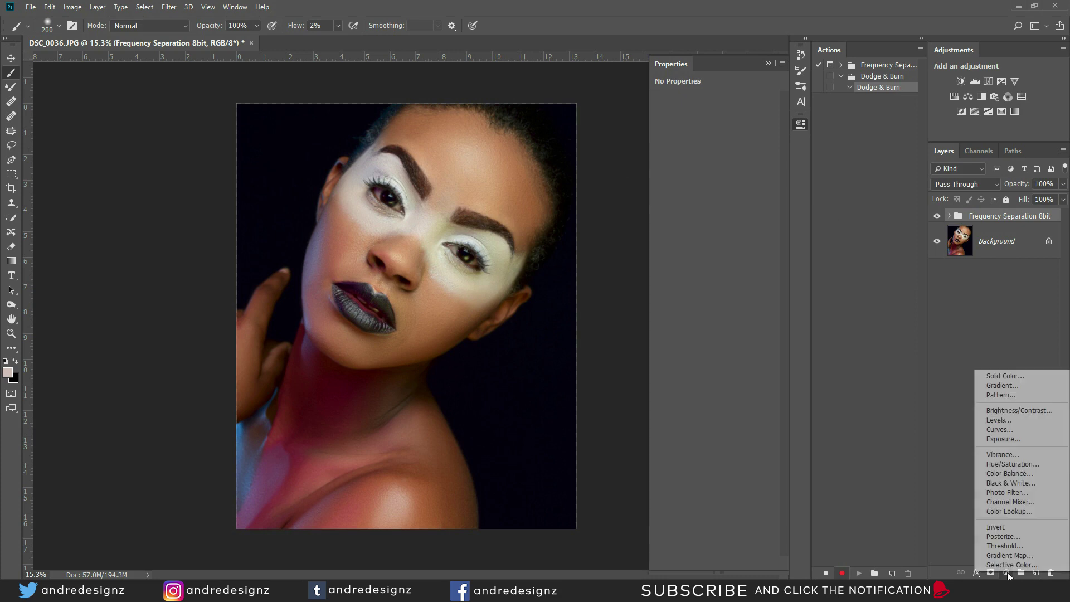
left_click(990, 437)
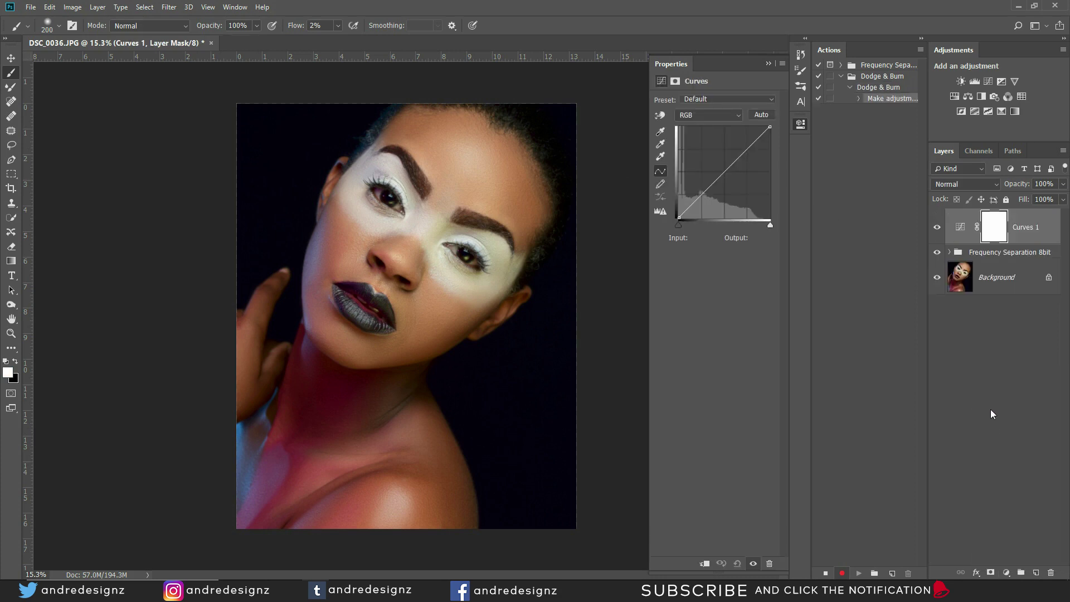
left_click(973, 185)
left_click(969, 291)
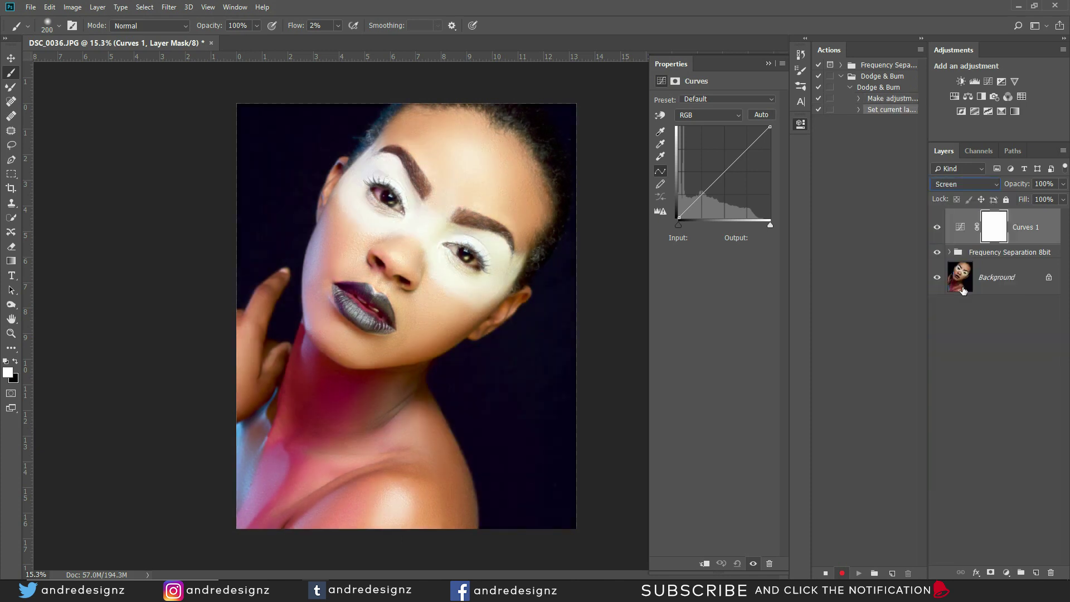
Rename the Curves layer as Dodge and invert its layer mask to black.
double_click(1029, 227)
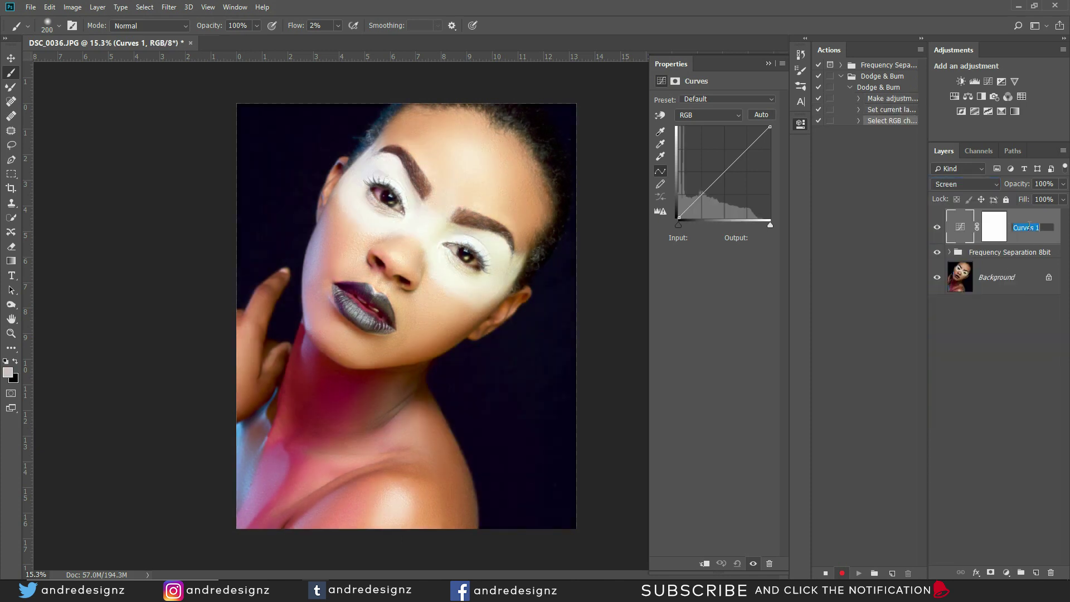
type("Dodg")
key("Return")
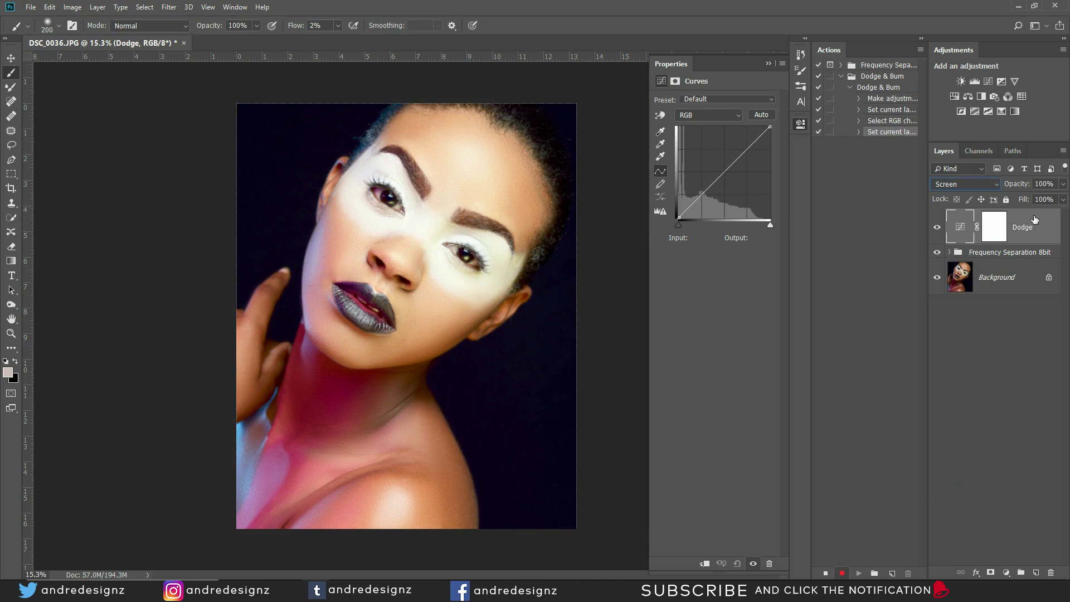
left_click(995, 234)
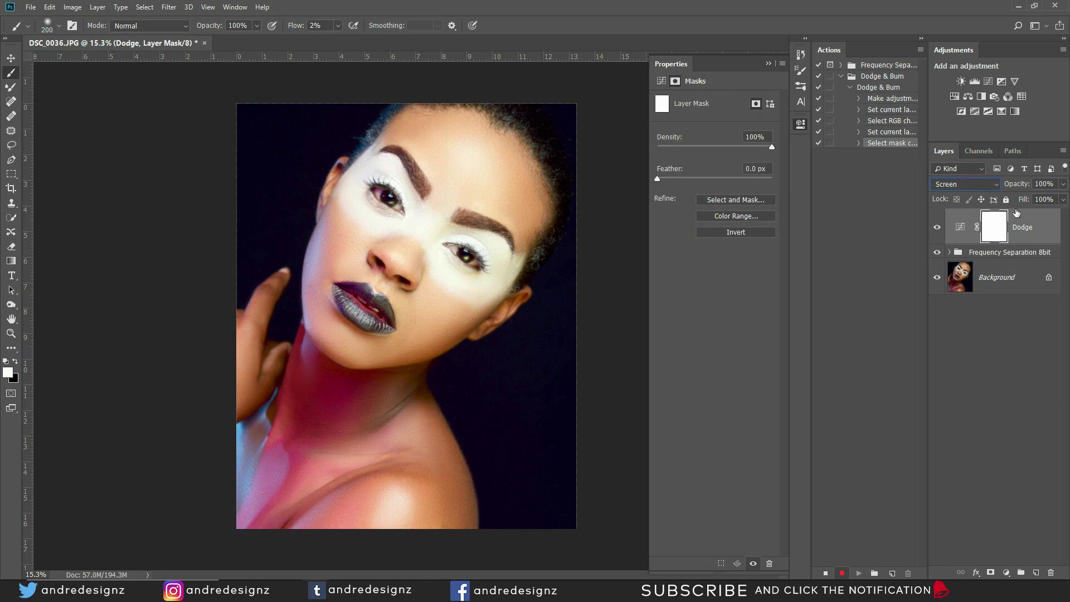
key("ctrl+i")
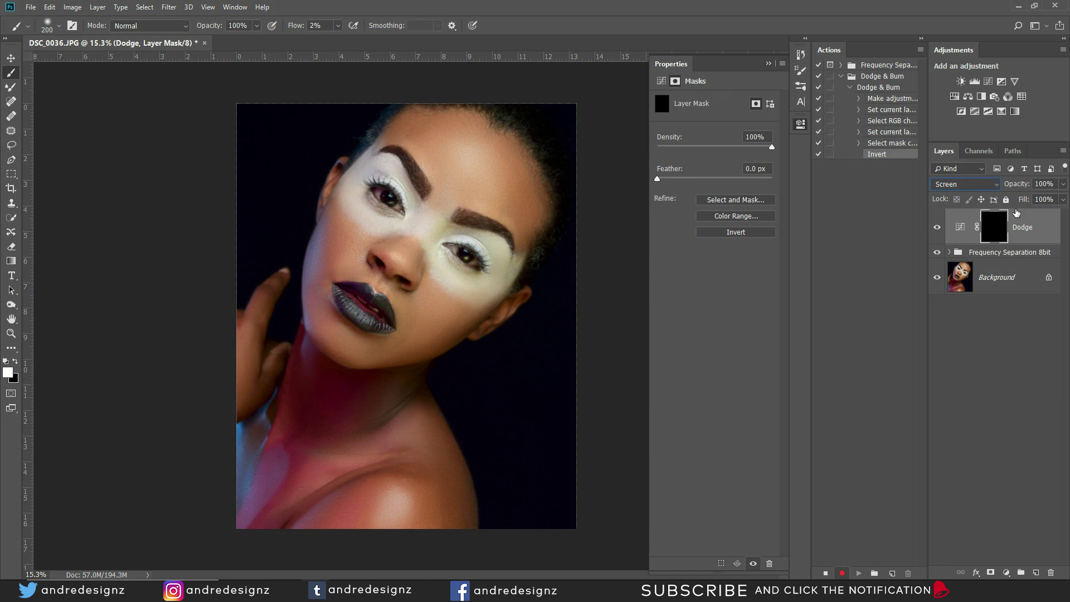
Duplicate the Dodge layer, rename the copy as Bun and set its blend mode to Multiply.
key("ctrl+j")
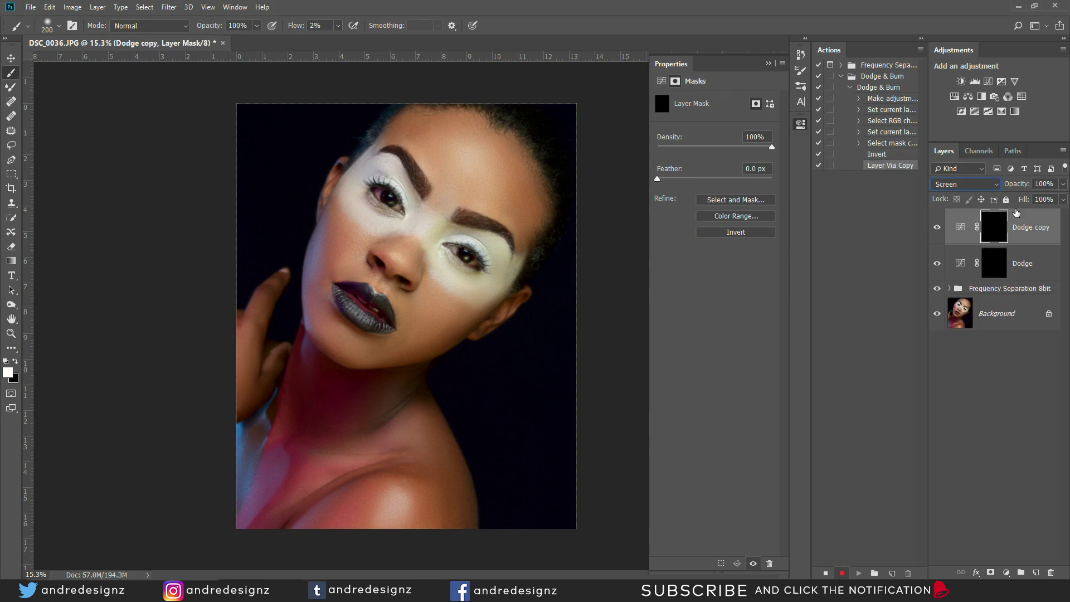
double_click(1031, 227)
type("D")
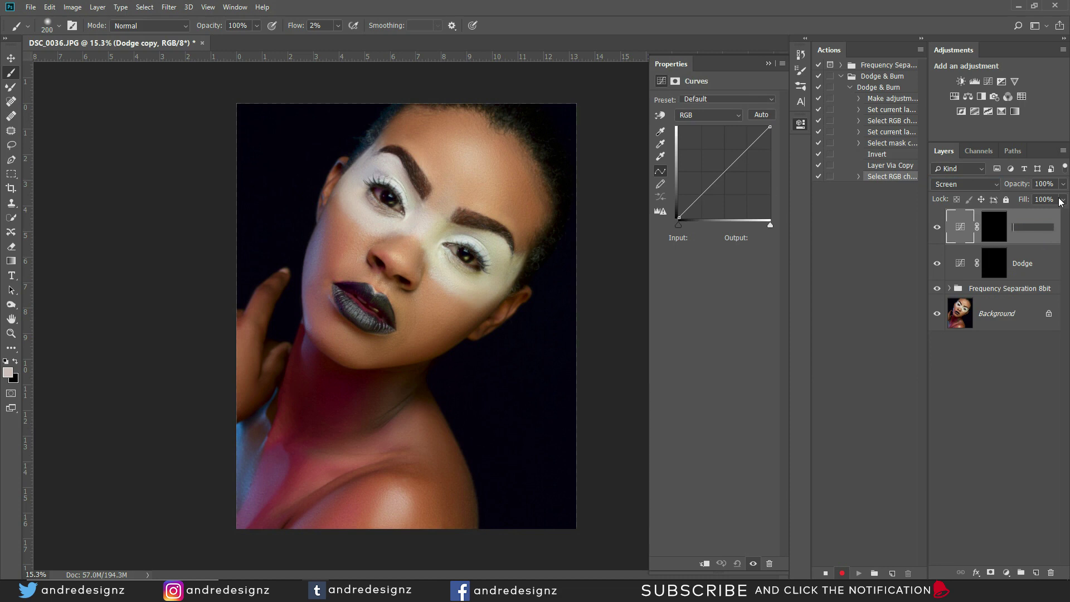
type("un")
key("Return")
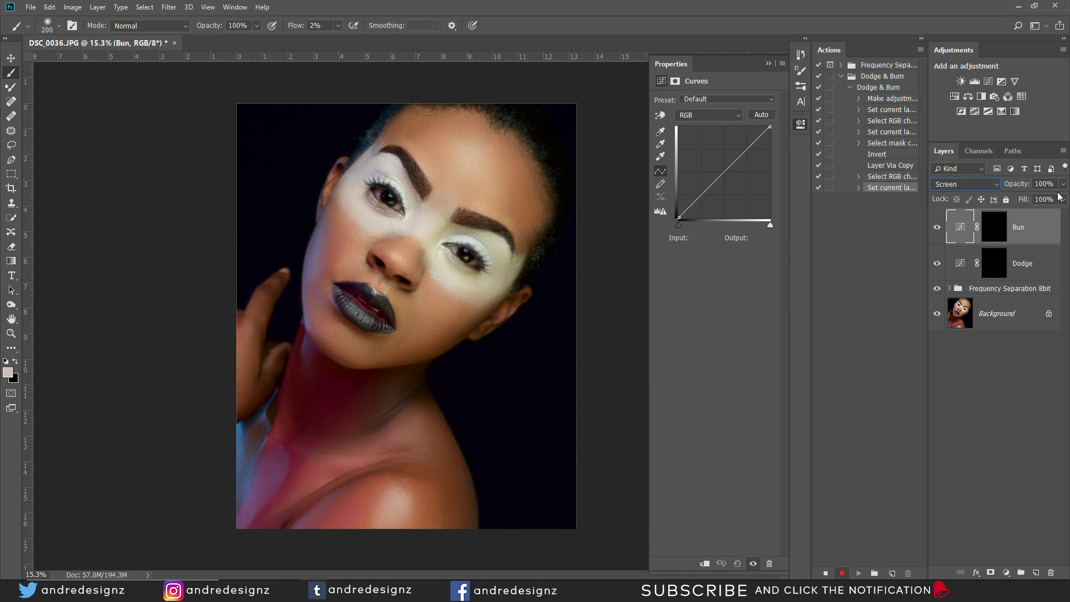
left_click(962, 184)
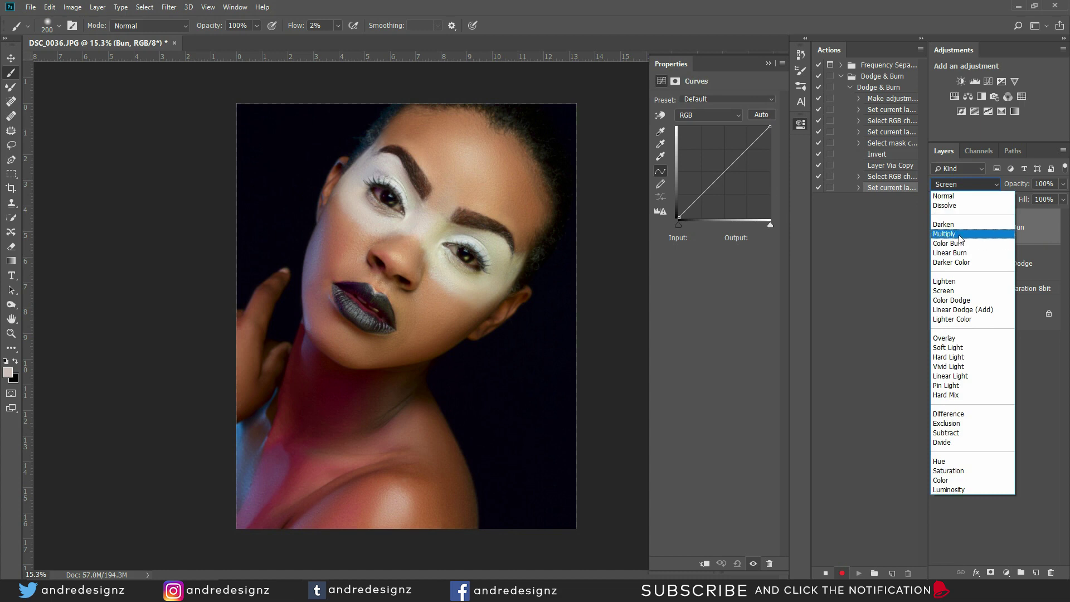
left_click(960, 238)
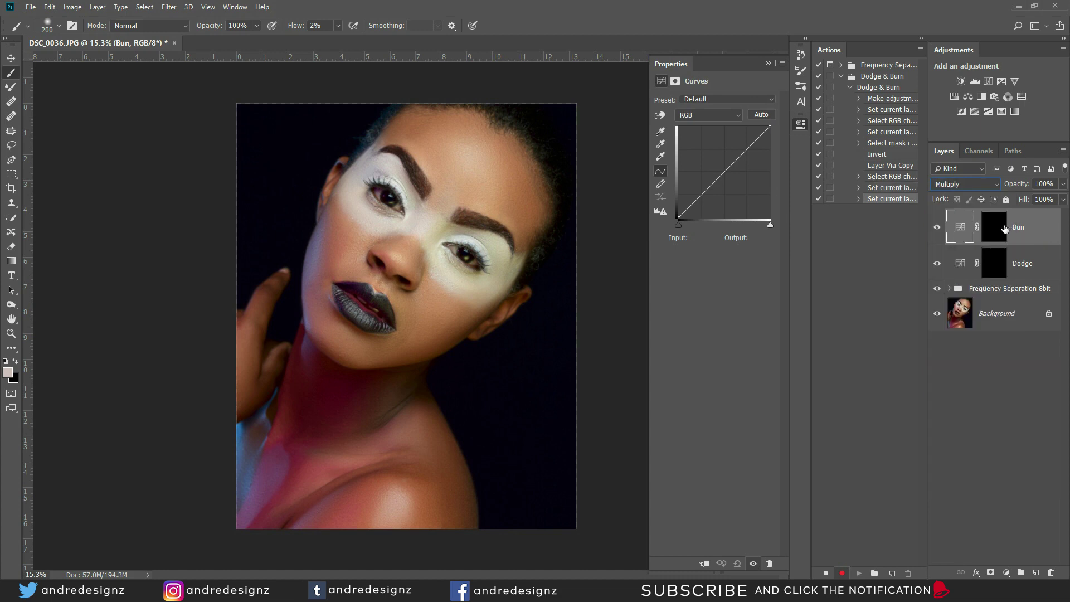
Group the Bun and Dodge layers and name the group Dodge & Burn.
left_click(1049, 258, "shift")
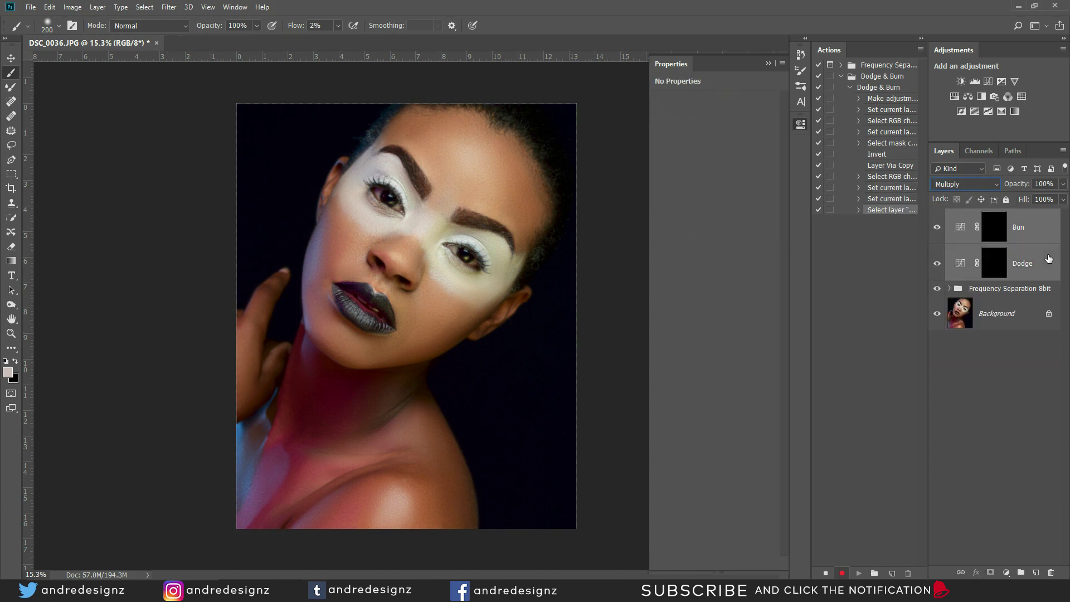
left_click(1015, 229)
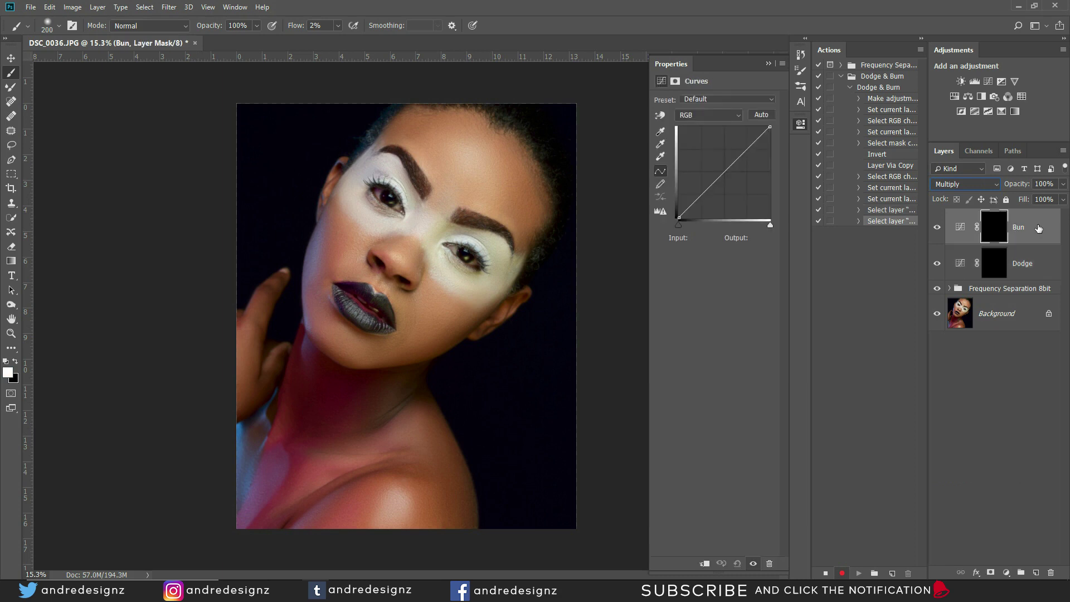
left_click(1034, 264, "shift")
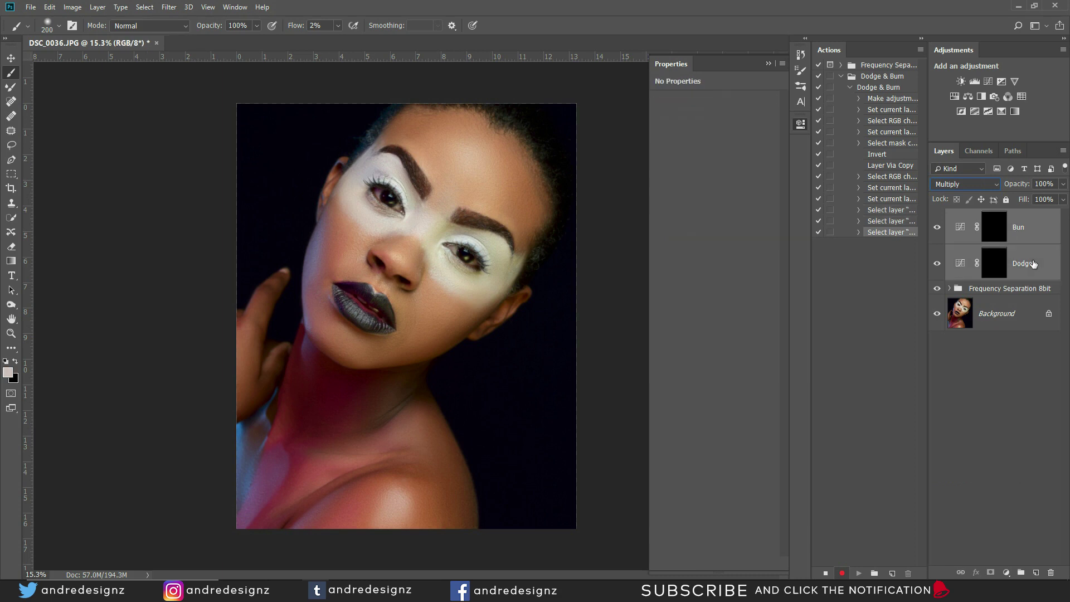
key("ctrl+g")
double_click(980, 216)
type("Dodge & Burn")
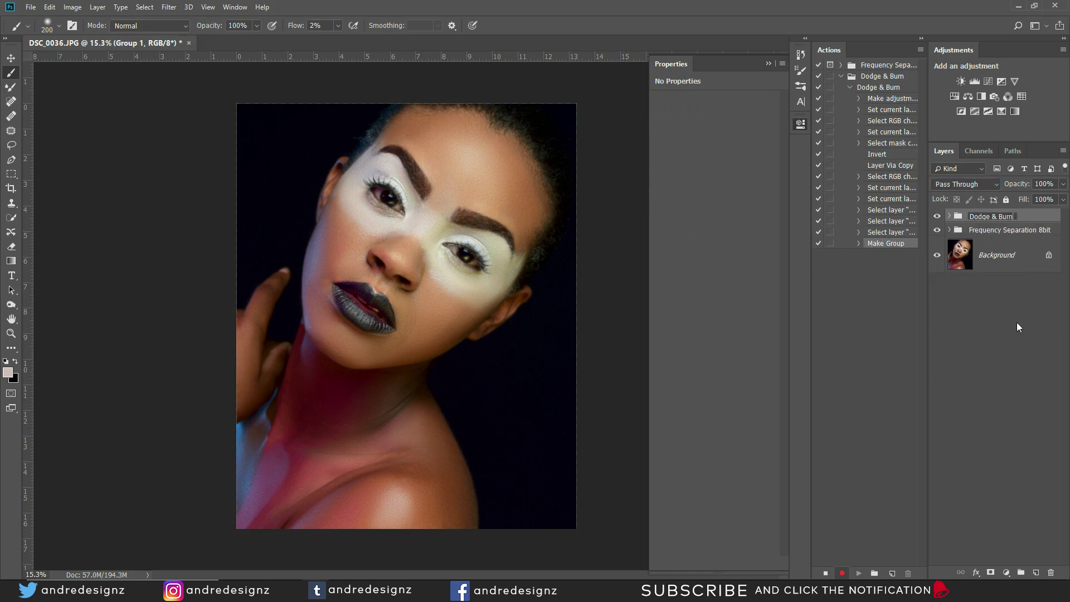
left_click(1017, 322)
Expand the Dodge & Burn group, select the Dodge layer's mask and stop recording the action.
left_click(954, 216)
left_click(950, 216)
left_click(1023, 274)
left_click(1016, 277)
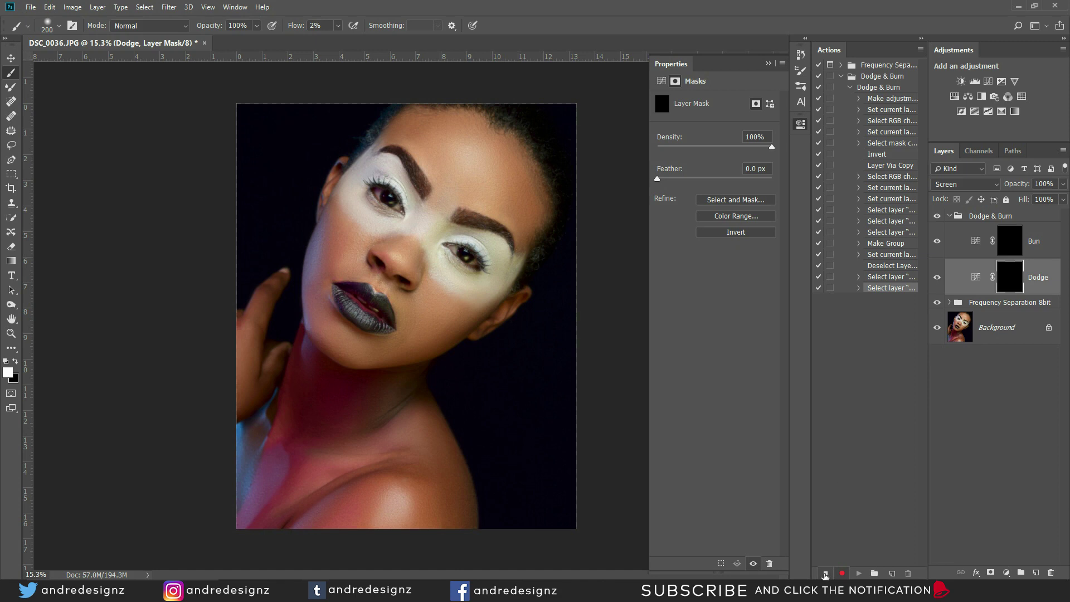
left_click(824, 574)
Save the Dodge & Burn action set as Dodge & Burn in the Photoshop Presets Actions folder.
left_click(923, 50)
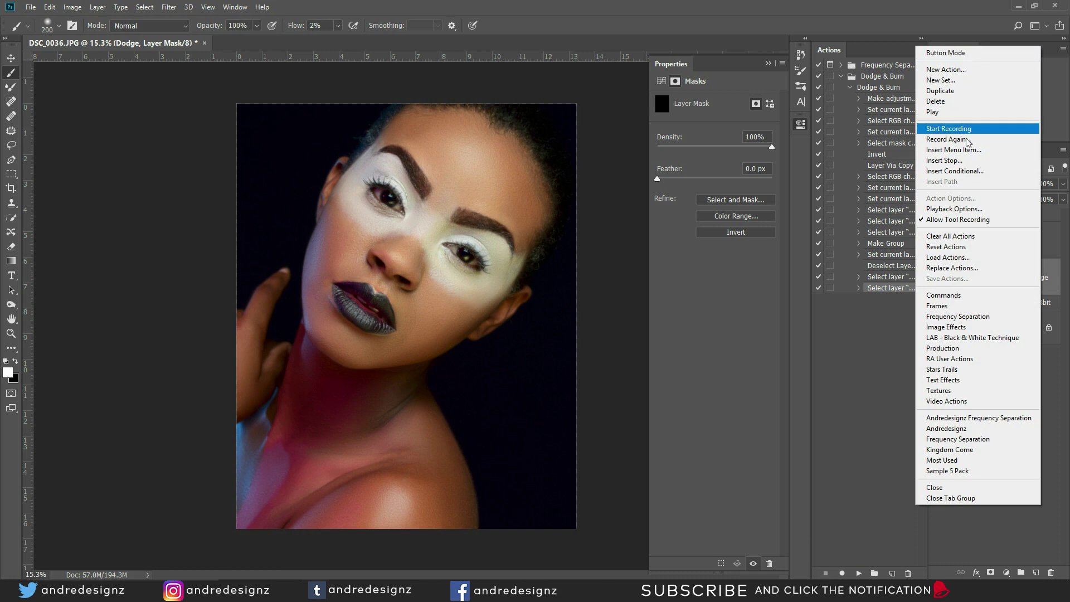
left_click(879, 82)
left_click(879, 79)
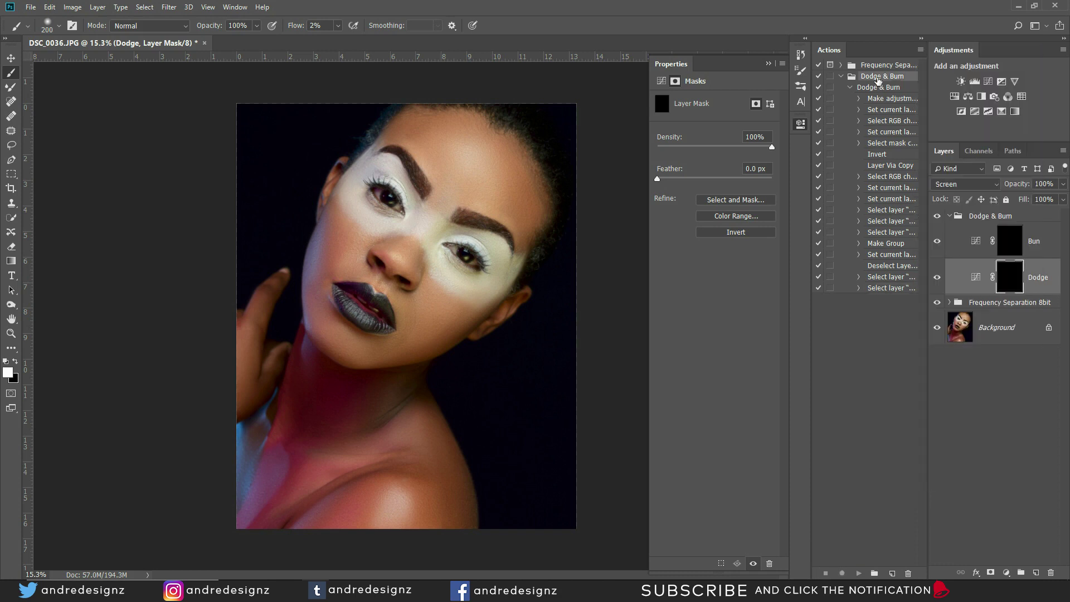
left_click(921, 50)
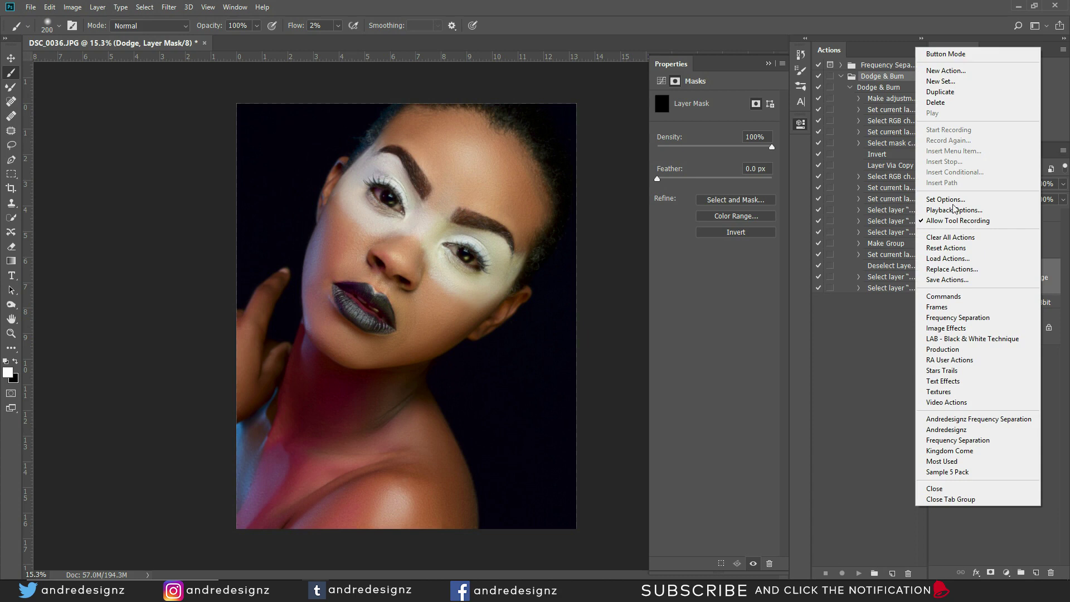
left_click(952, 279)
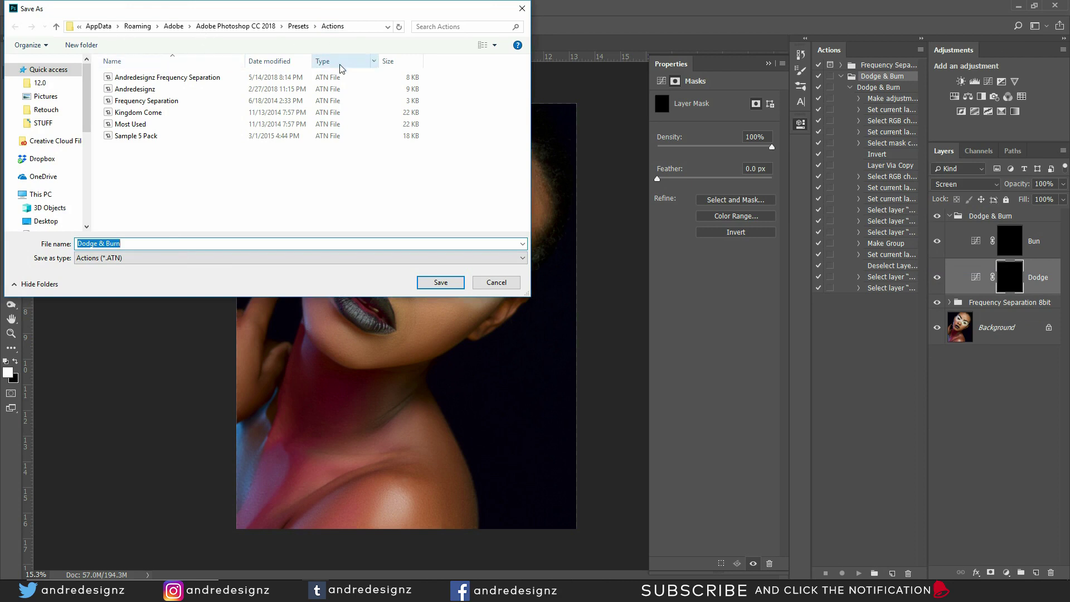
left_click(420, 282)
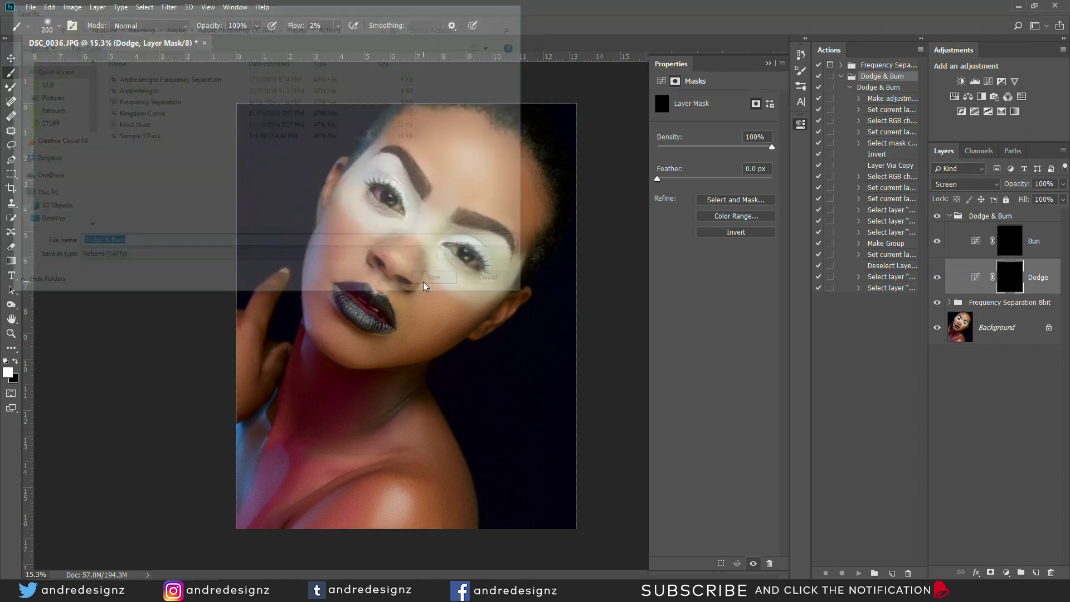
Start saving another copy of the Dodge & Burn set, choosing the SOFTWARE\Adobe\Actions folder on the E: drive.
left_click(923, 51)
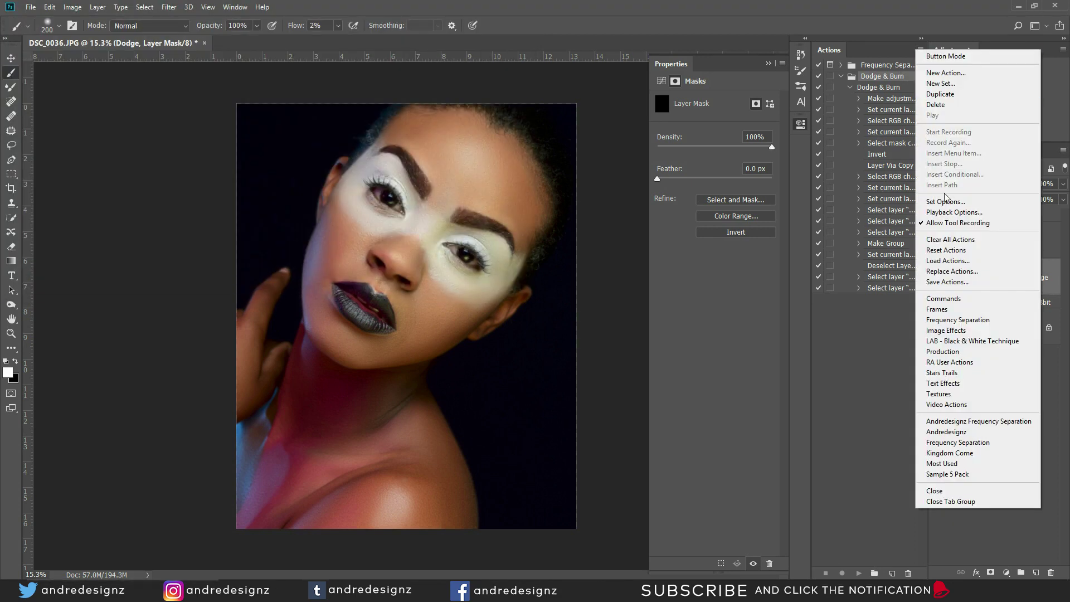
left_click(951, 281)
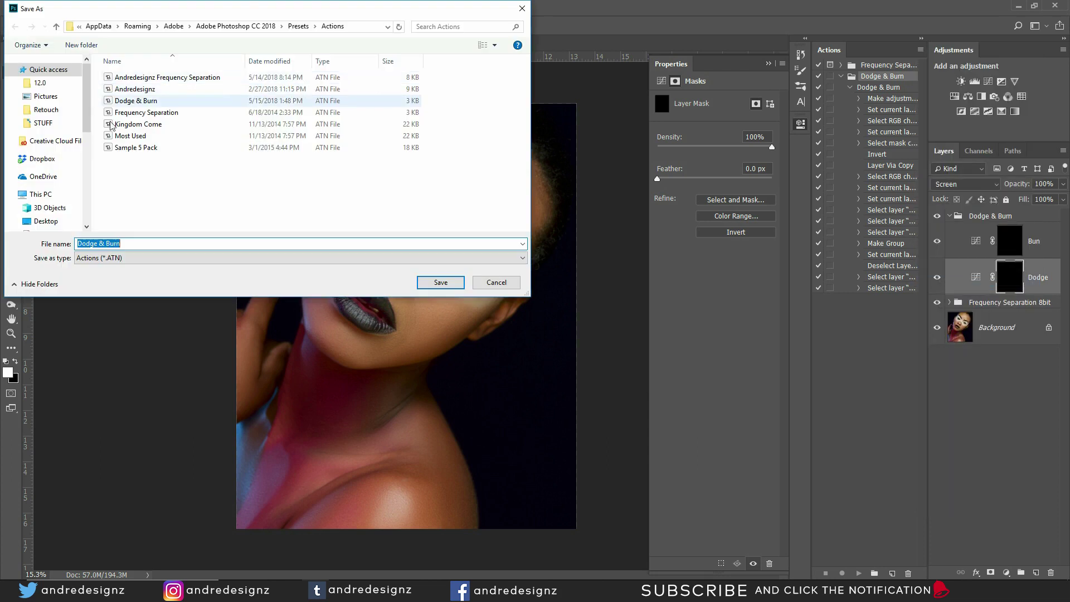
left_click_drag(87, 113, 90, 189)
left_click(56, 127)
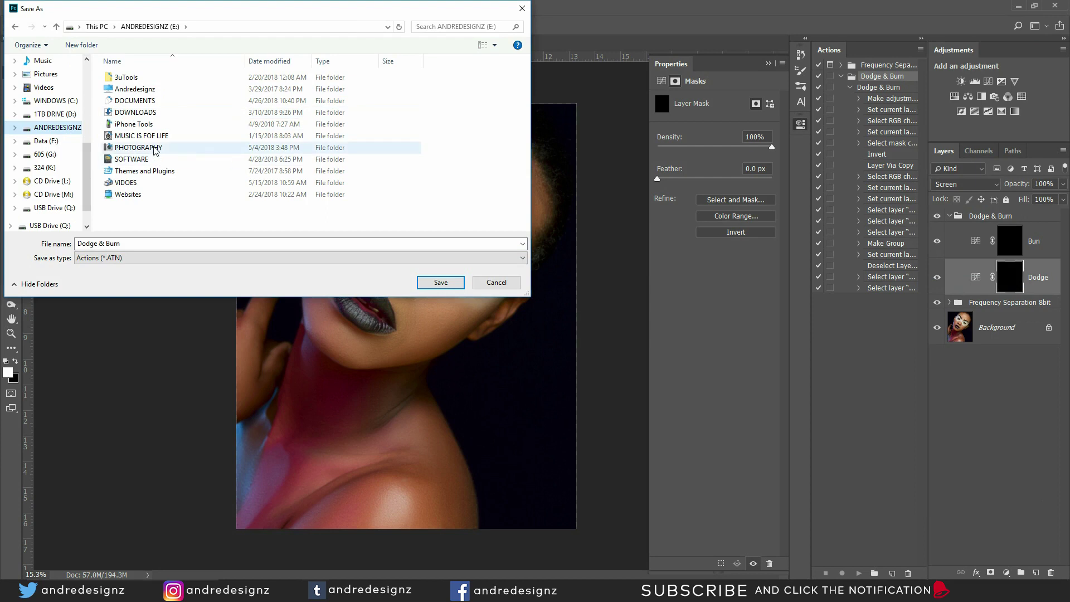
double_click(133, 160)
double_click(125, 78)
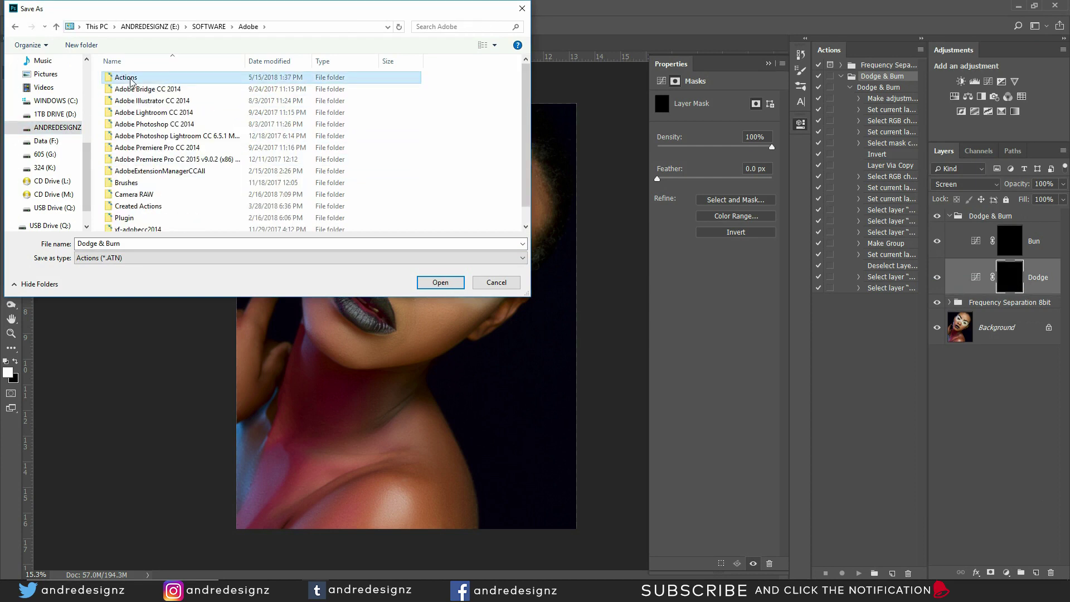
double_click(125, 77)
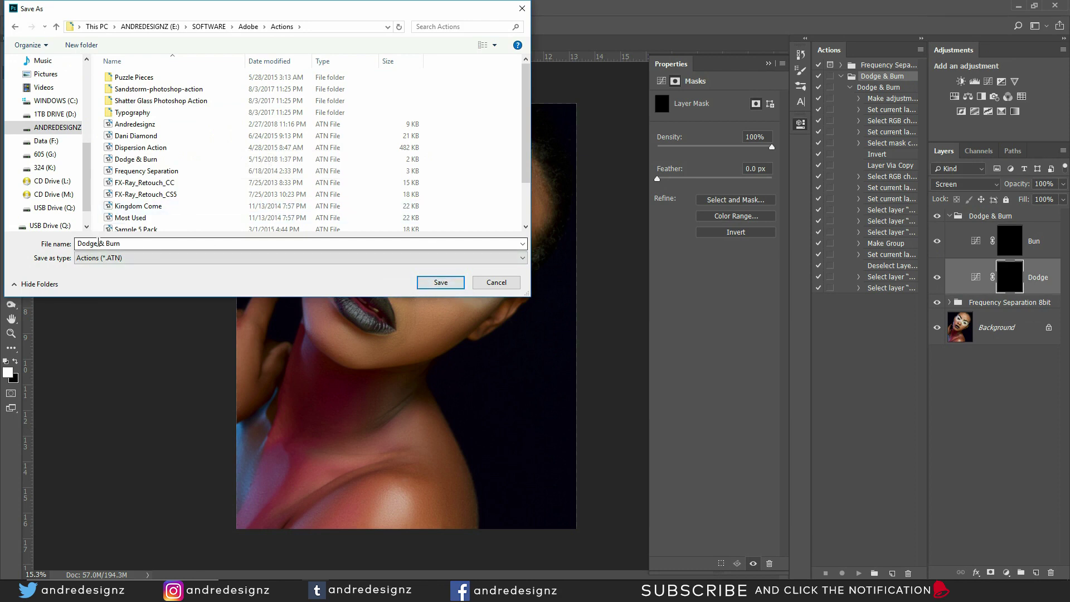
Add Andredesignz to the start of the file name and save the action set copy.
left_click(83, 241)
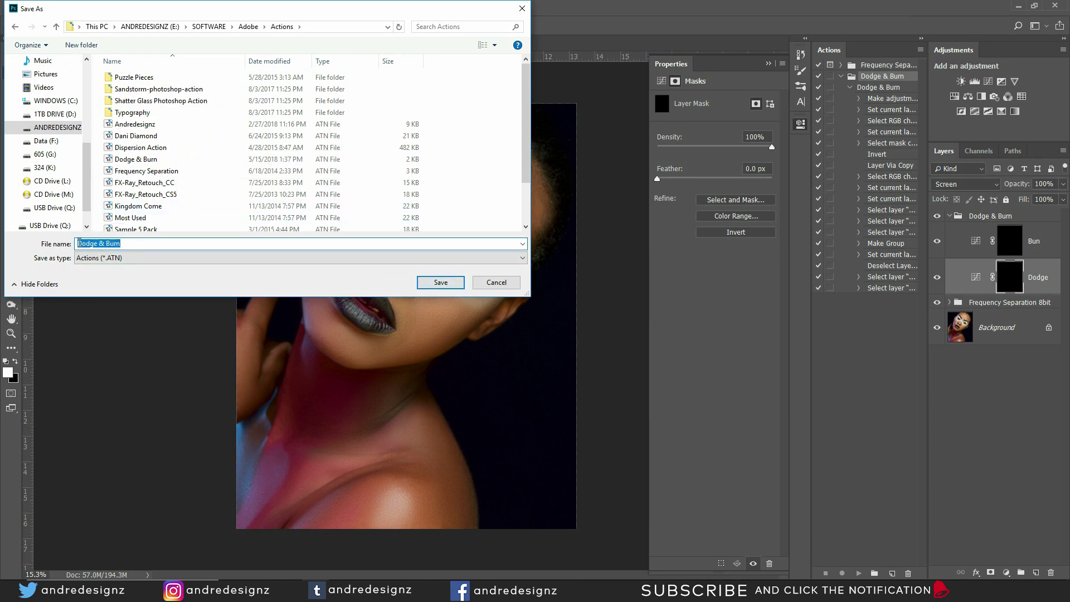
left_click(79, 243)
type("Andredesignz")
key("Return")
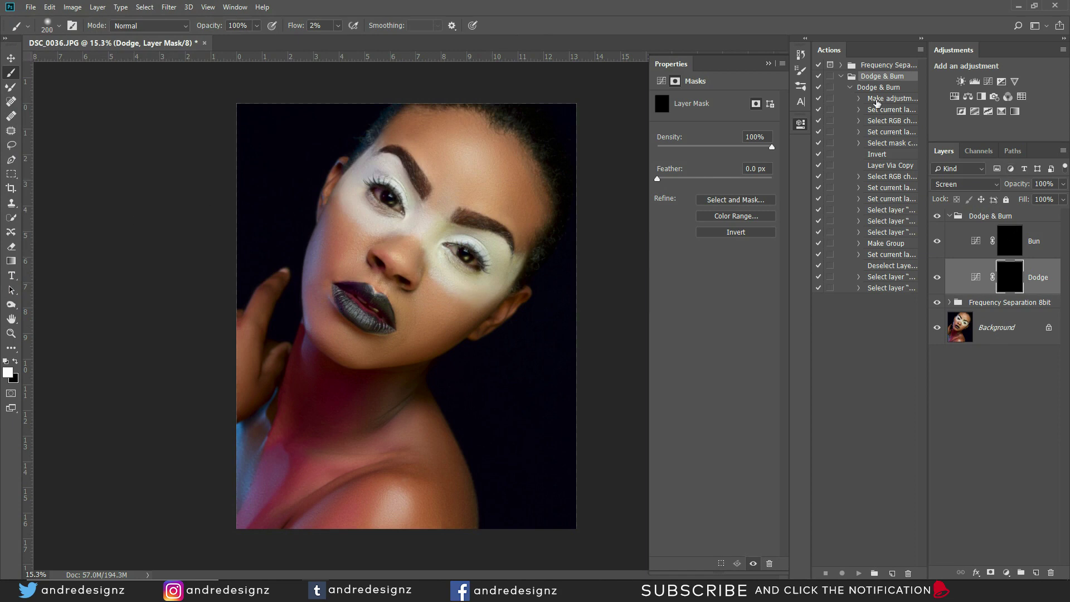
Collapse the Dodge & Burn action set and paint white on the Bun mask to darken the sides of the nose.
left_click(842, 77)
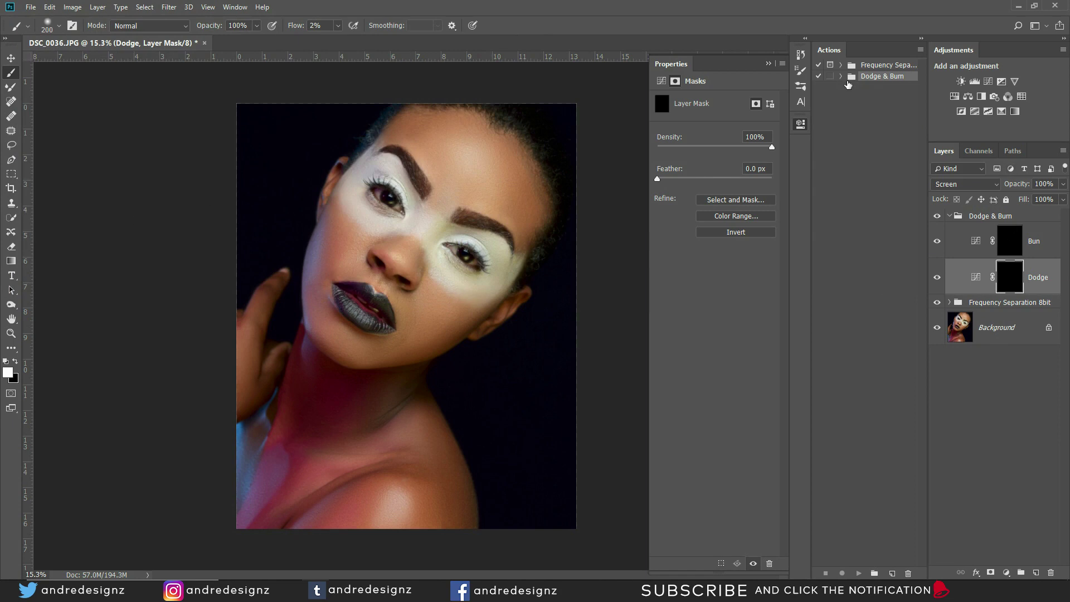
left_click(1015, 248)
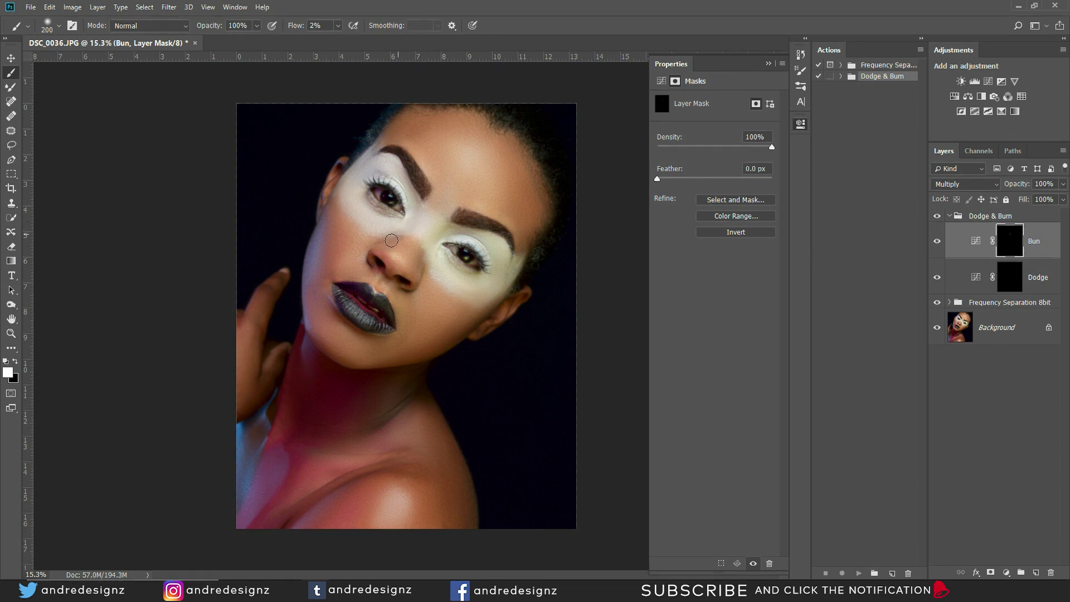
mouse_move(420, 266)
left_mouse_down()
mouse_move(448, 214)
mouse_move(431, 263)
left_mouse_up()
left_click_drag(405, 209, 399, 234)
Darken the cheeks, temple and forehead on the Bun mask with a larger brush.
key("]")
key("]")
key("]")
mouse_move(321, 251)
left_mouse_down()
mouse_move(332, 267)
mouse_move(331, 230)
mouse_move(333, 270)
left_mouse_up()
mouse_move(444, 297)
left_mouse_down()
mouse_move(466, 316)
mouse_move(407, 344)
mouse_move(468, 310)
mouse_move(449, 326)
mouse_move(477, 290)
left_mouse_up()
key("]")
mouse_move(530, 189)
left_mouse_down()
mouse_move(526, 228)
mouse_move(527, 210)
left_mouse_up()
mouse_move(394, 133)
left_mouse_down()
mouse_move(505, 130)
mouse_move(517, 229)
left_mouse_up()
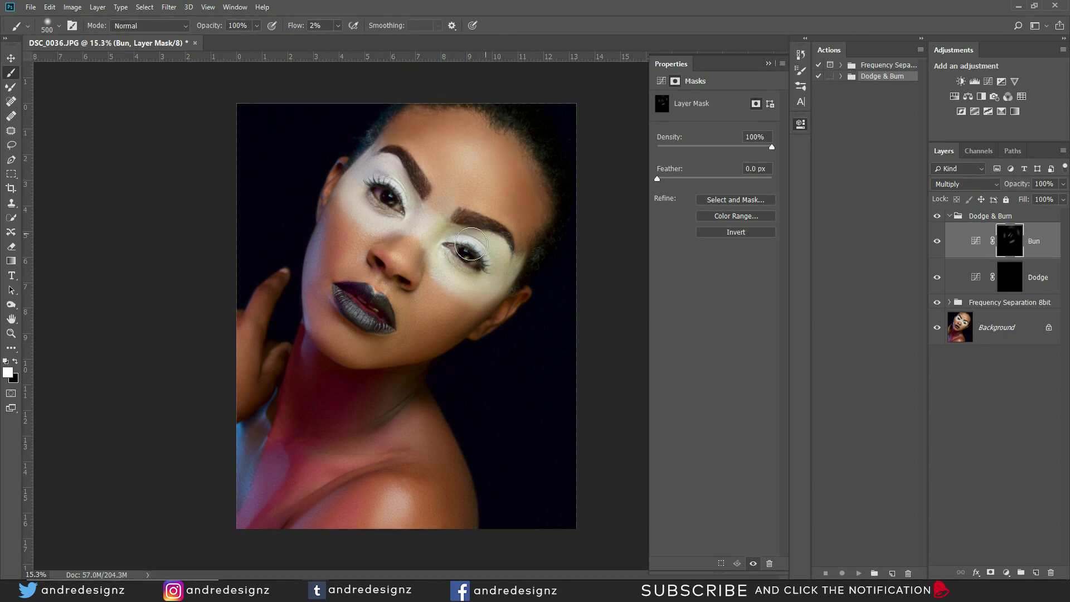
Darken the shadows on the shoulder and along the collarbone and chest on the Bun mask, varying the brush size.
key("[")
key("[")
key("]")
key("]")
mouse_move(368, 489)
left_mouse_down()
mouse_move(446, 493)
mouse_move(435, 490)
mouse_move(437, 453)
left_mouse_up()
key("bracketleft")
key("bracketleft")
key("bracketright")
mouse_move(319, 449)
left_mouse_down()
mouse_move(300, 464)
mouse_move(268, 522)
left_mouse_up()
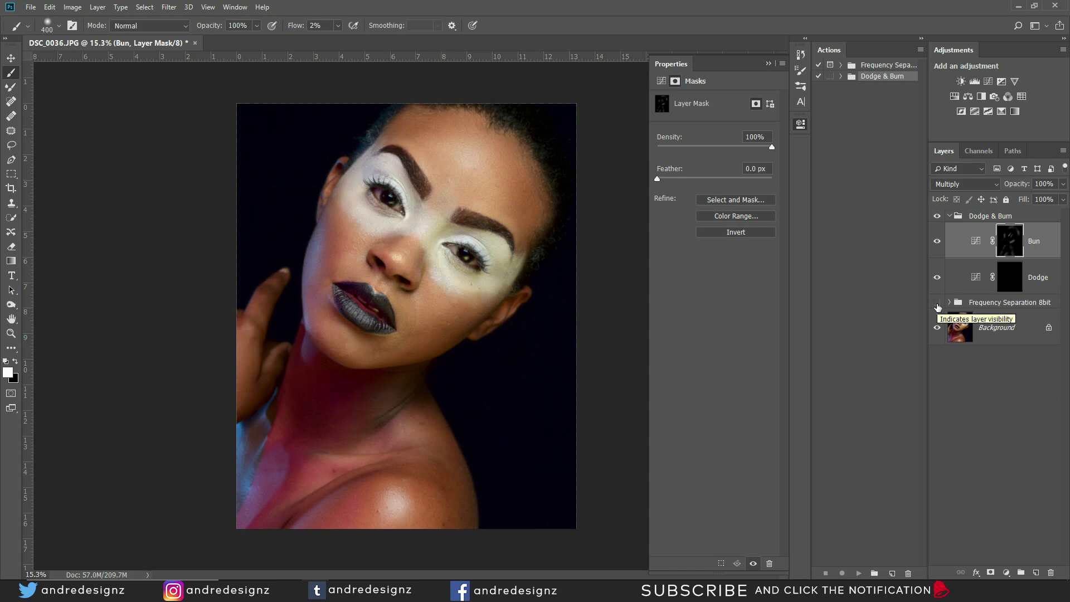
Hide the Frequency Separation 8bit group to examine the original skin, set the brush size to 300, and show the group again.
left_click(937, 305)
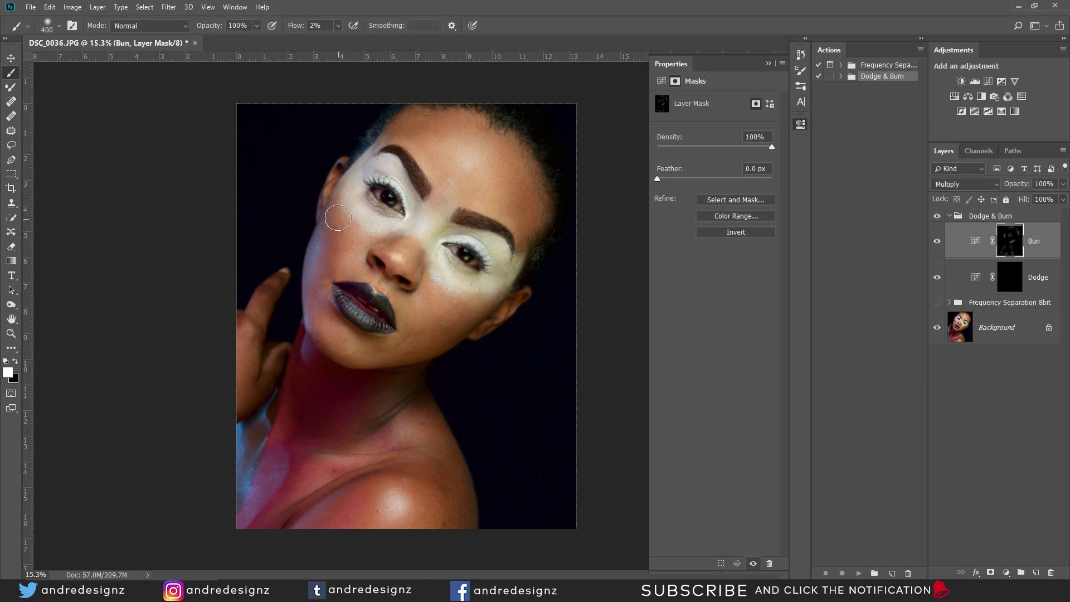
key("bracketleft")
key("bracketleft")
key("bracketleft")
key("bracketright")
key("bracketright")
key("bracketright")
key("bracketright")
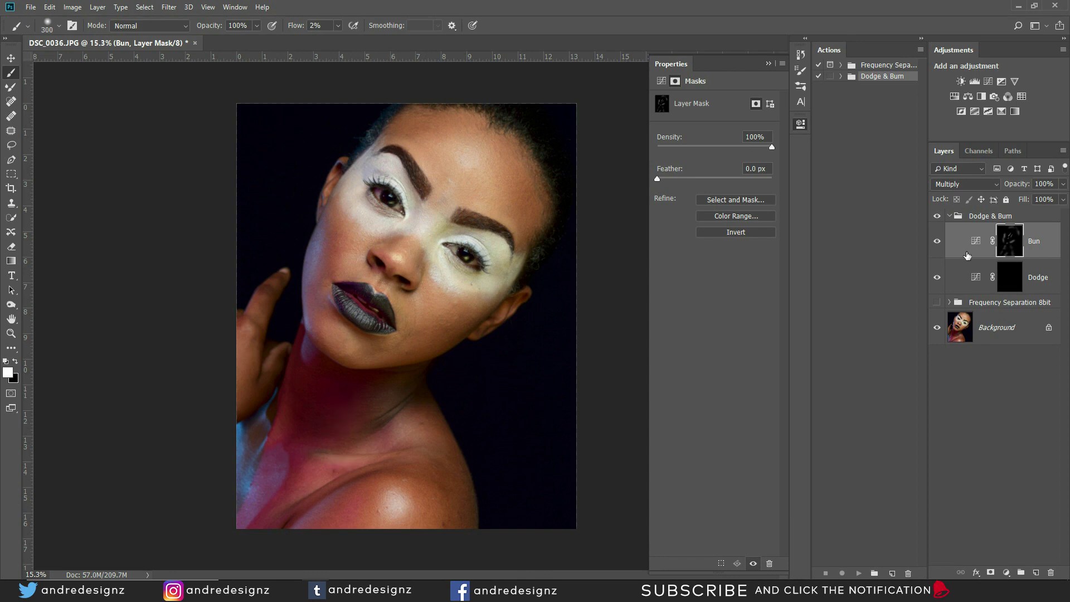
left_click(936, 304)
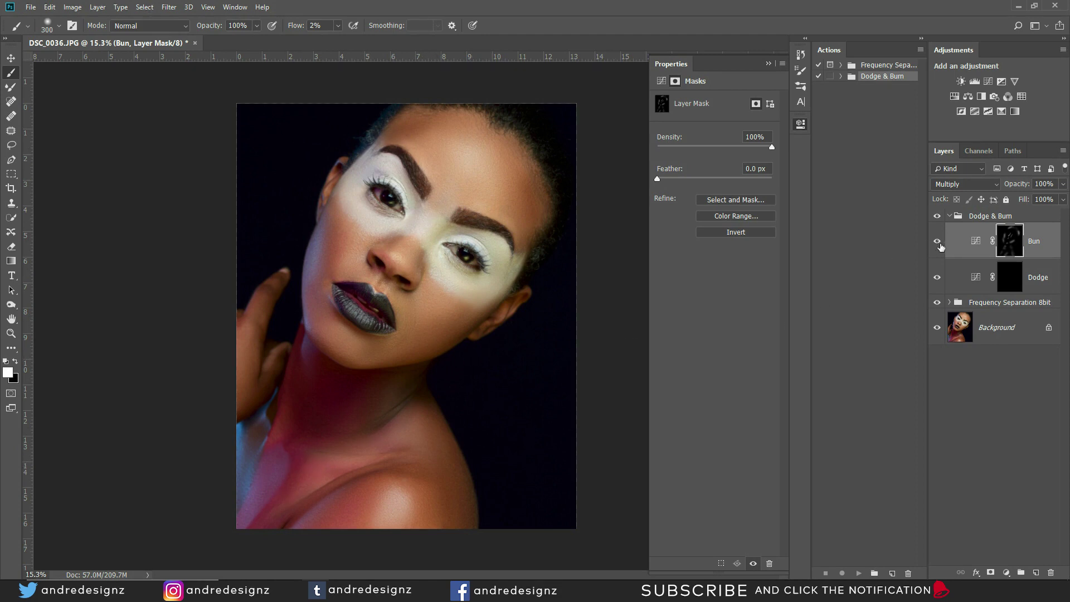
Compare the portrait with and without the Bun layer's darkening.
left_click(939, 243)
left_click(939, 243)
left_click(938, 243)
left_click(938, 243)
left_click(938, 243)
left_click(938, 243)
left_click(939, 243)
left_click(938, 243)
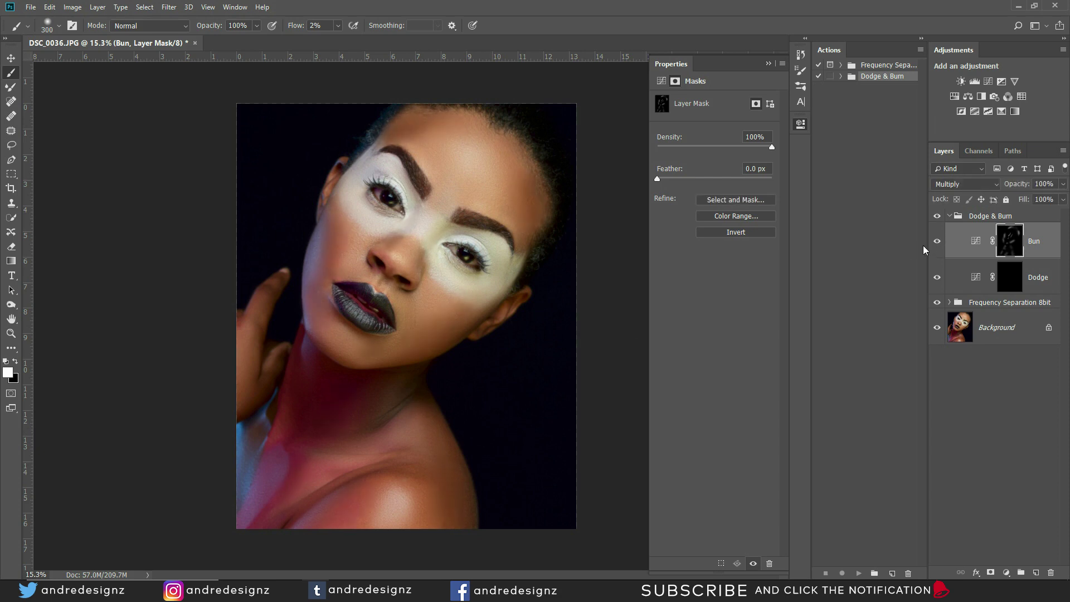
Select the Dodge layer's mask and brighten the bridge of the nose with a smaller brush.
left_click(1003, 279)
key("bracketleft")
key("bracketleft")
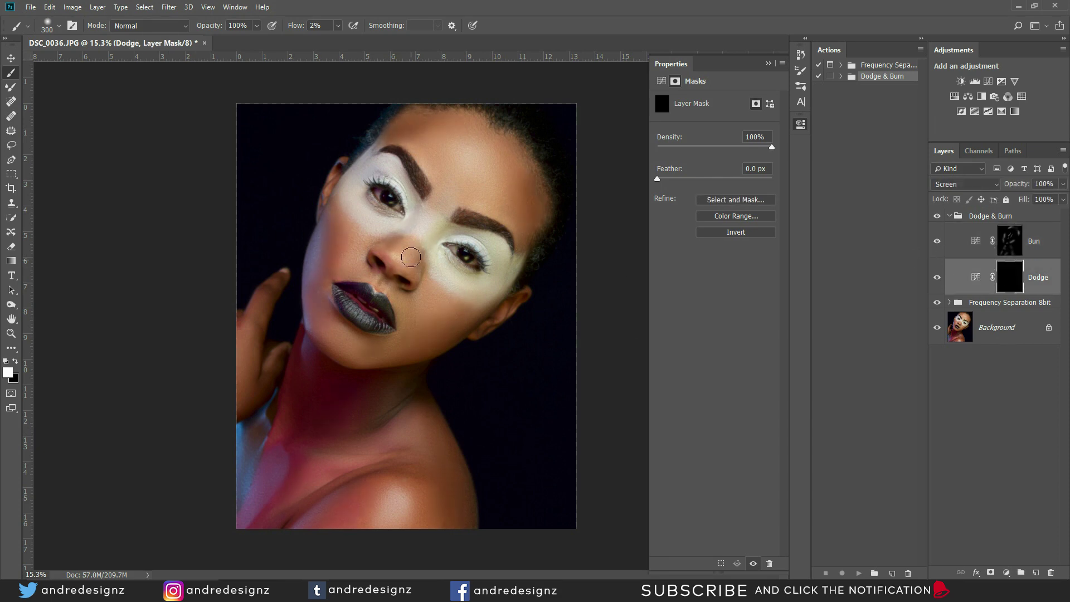
mouse_move(411, 243)
left_mouse_down()
mouse_move(397, 262)
mouse_move(443, 202)
mouse_move(397, 259)
left_mouse_up()
Try brightening the forehead and the cheek below the eye on the Dodge mask, and undo those strokes.
key("bracketright")
key("bracketright")
mouse_move(472, 183)
left_mouse_down()
mouse_move(478, 163)
mouse_move(461, 162)
left_mouse_up()
key("bracketright")
key("bracketright")
key("bracketleft")
key("bracketleft")
key("bracketleft")
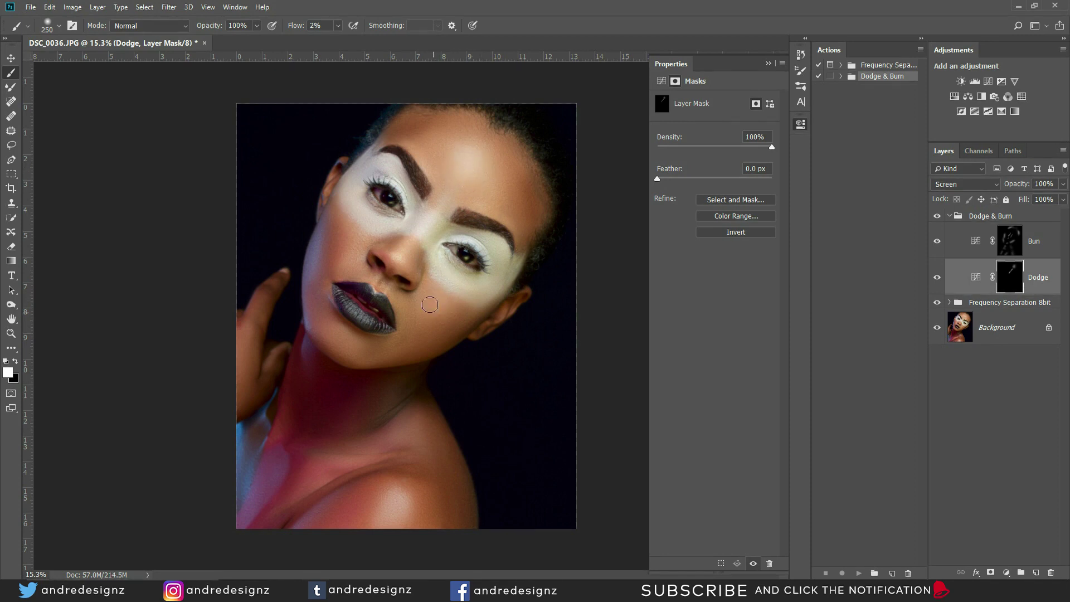
mouse_move(449, 310)
left_mouse_down()
mouse_move(431, 305)
mouse_move(458, 291)
mouse_move(438, 310)
left_mouse_up()
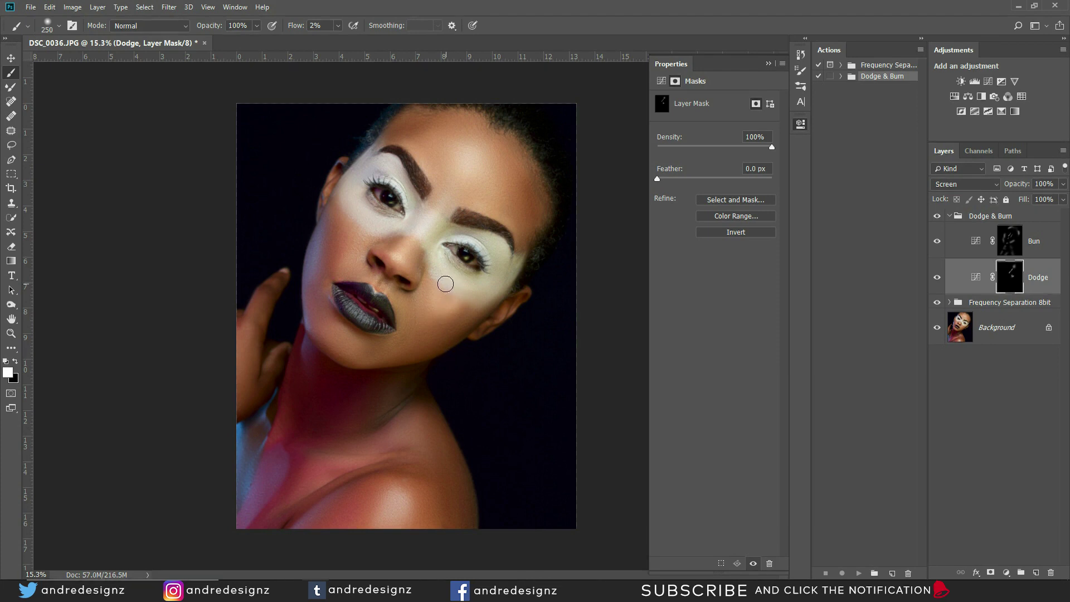
key("ctrl+alt+z")
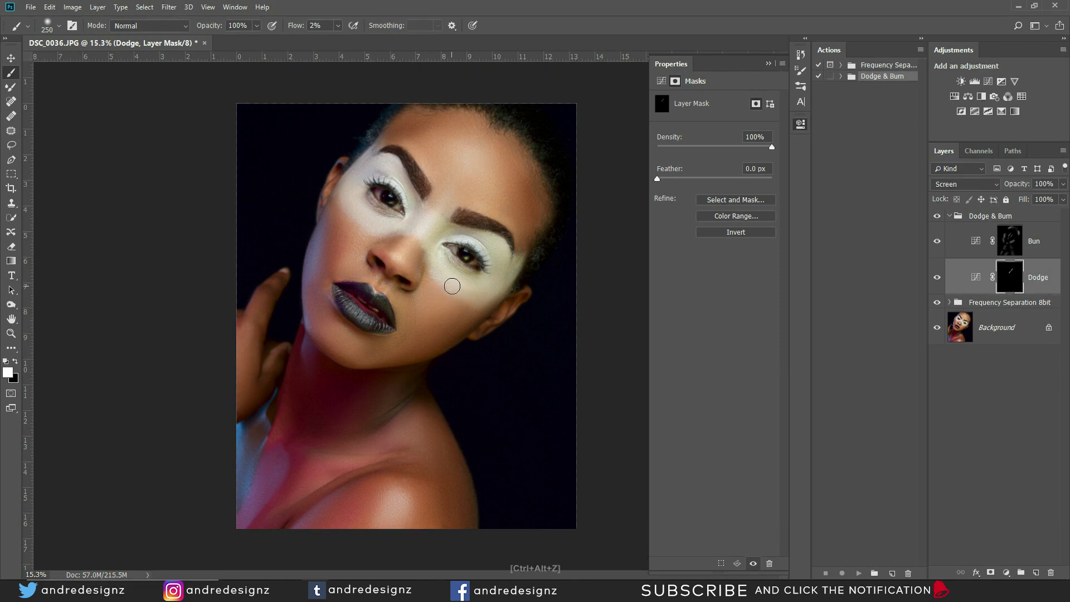
Brighten the centre of the forehead with a 600 px brush and the cheek beside the nose with a 400 px brush.
key("bracketright")
key("bracketright")
key("bracketright")
key("bracketright")
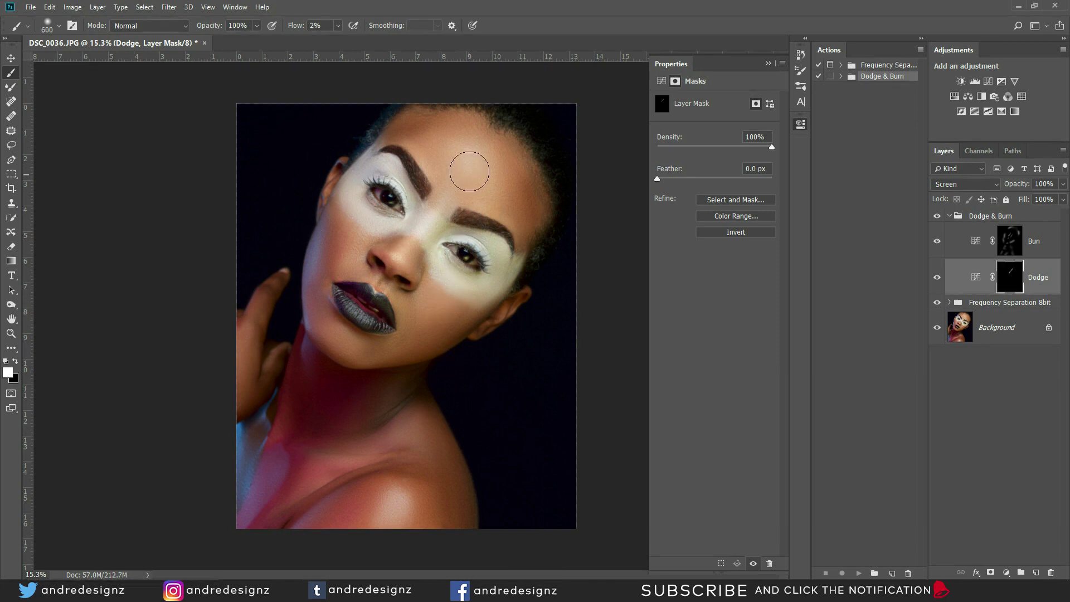
left_click_drag(472, 165, 458, 168)
key("bracketleft")
key("bracketleft")
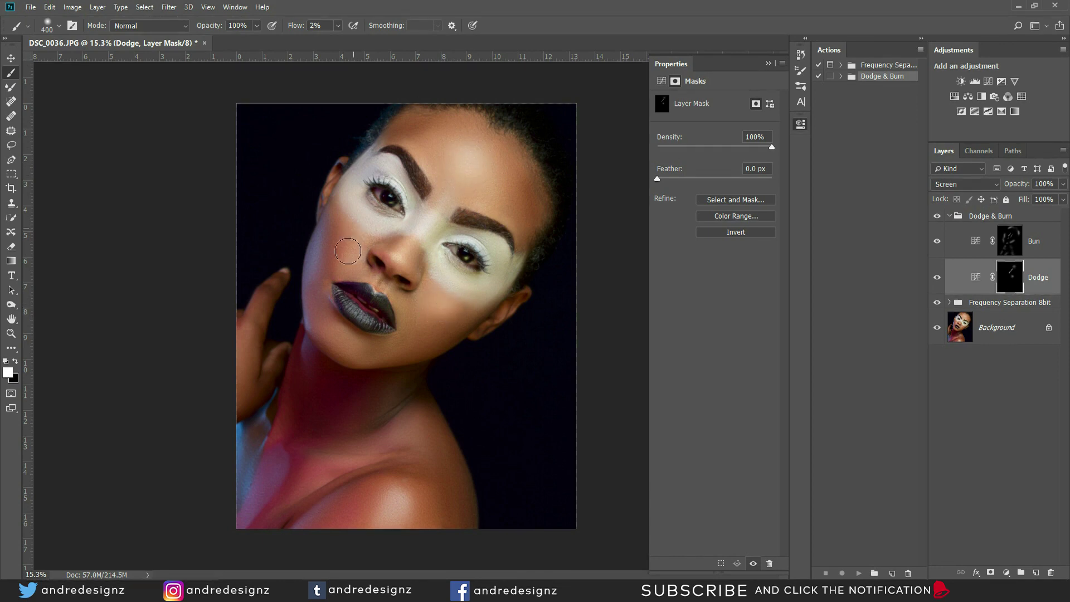
left_click_drag(351, 243, 351, 253)
Brighten the skin above the upper lip with a 100 px brush and the shoulder highlight with a larger one.
key("bracketleft")
key("bracketleft")
key("bracketleft")
key("bracketleft")
key("bracketleft")
key("bracketleft")
key("bracketleft")
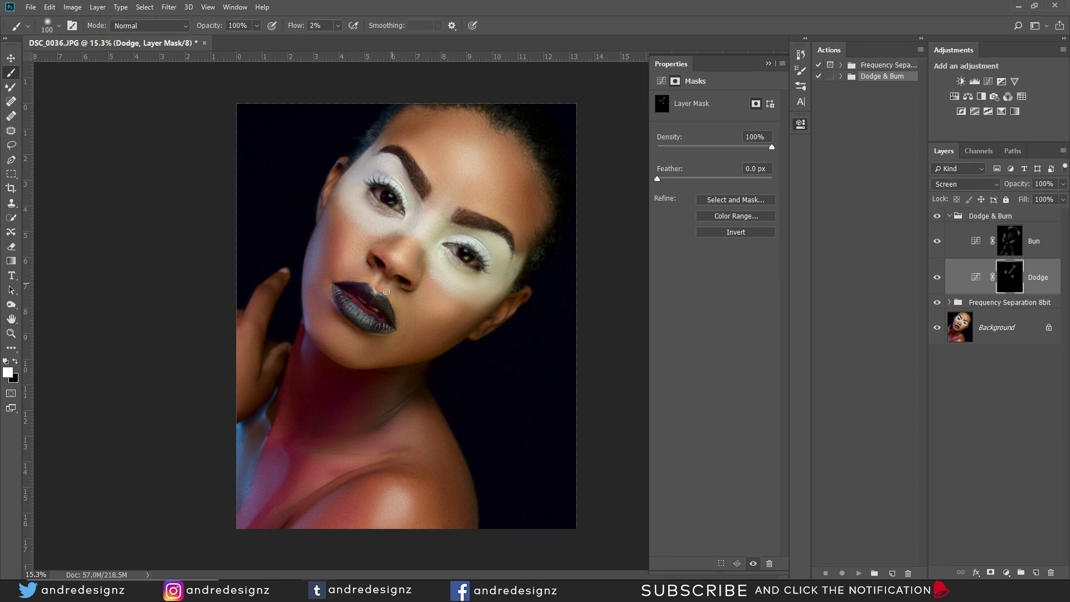
key("bracketright")
key("bracketright")
key("bracketright")
key("bracketright")
key("bracketright")
key("bracketleft")
key("bracketleft")
mouse_move(393, 487)
left_mouse_down()
mouse_move(382, 518)
mouse_move(392, 509)
mouse_move(347, 501)
mouse_move(362, 488)
mouse_move(340, 517)
left_mouse_up()
Brighten the collarbone area on the Dodge mask and set the brush size to 400.
key("bracketright")
key("bracketright")
key("bracketleft")
key("bracketleft")
key("bracketleft")
mouse_move(361, 459)
left_mouse_down()
mouse_move(330, 463)
mouse_move(347, 467)
left_mouse_up()
key("bracketright")
key("bracketright")
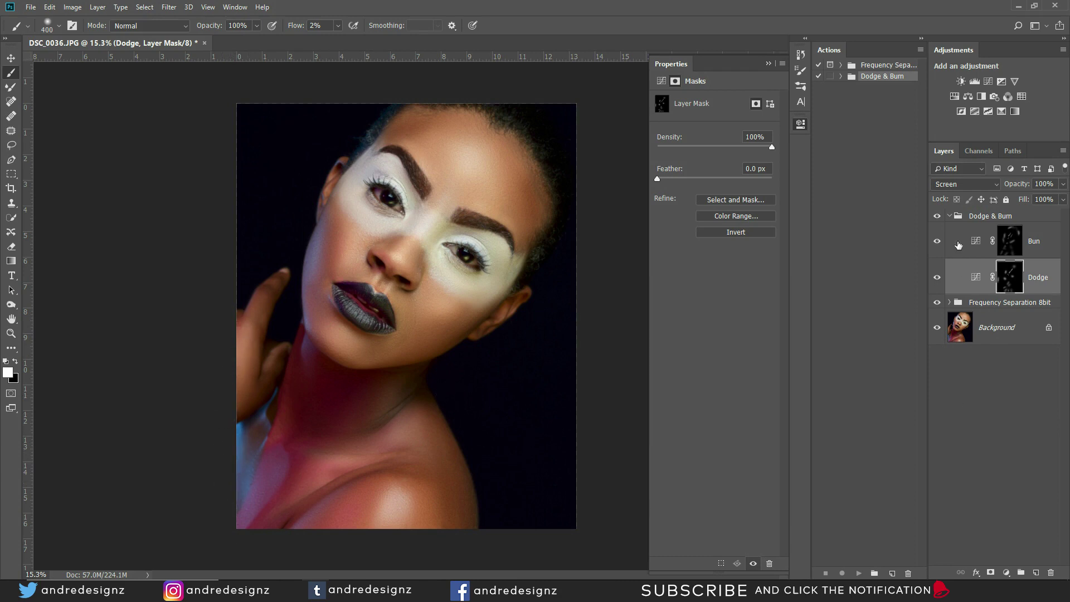
Compare the portrait with and without the Dodge & Burn group, and show only the Background layer.
left_click(938, 216)
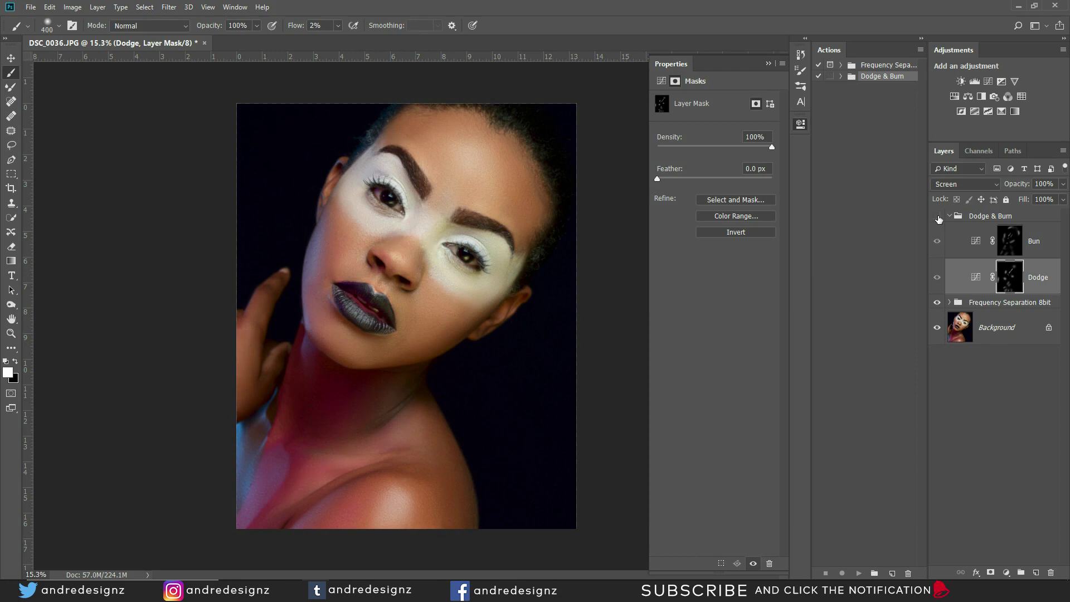
left_click(938, 217)
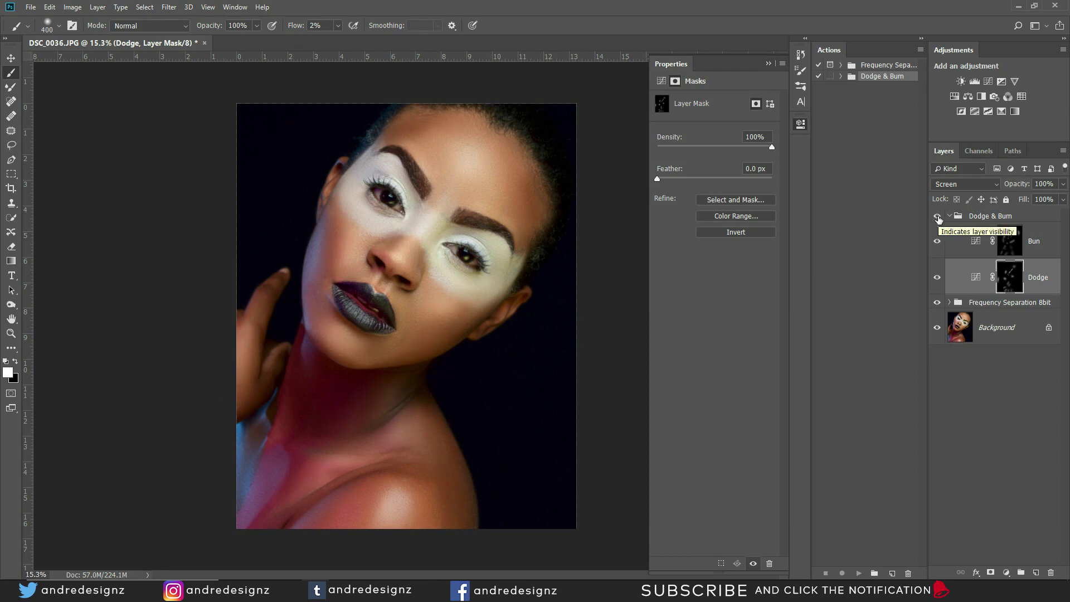
left_click(938, 217)
left_click(938, 216)
left_click(938, 217)
left_click(938, 216)
left_click(937, 328, "alt")
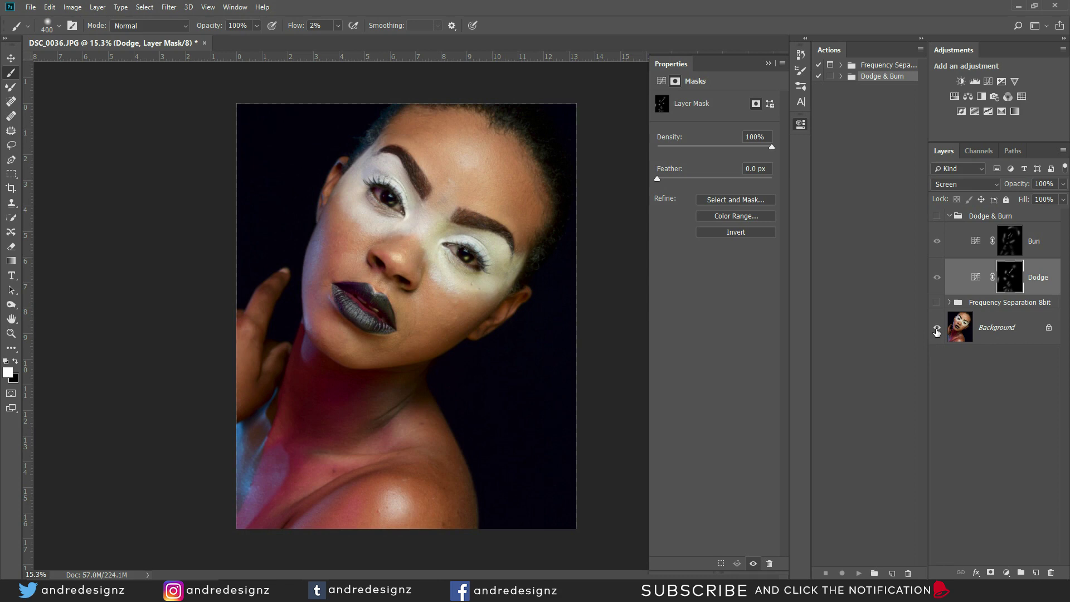
Restore the visibility of all retouching layers above the Background layer.
left_click(938, 332, "alt")
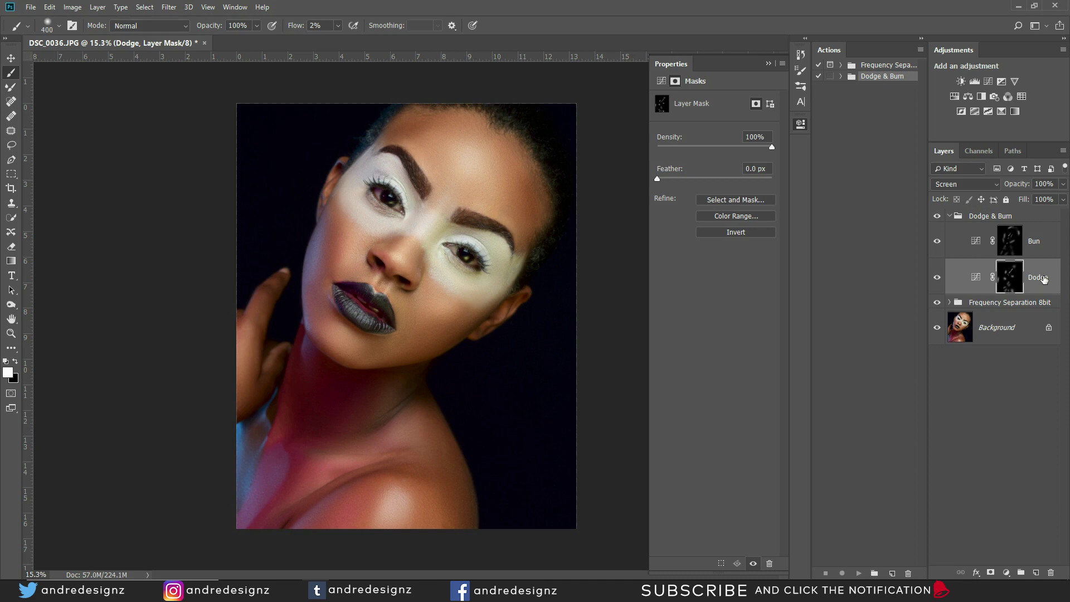
scroll(390, 198, "up", 6)
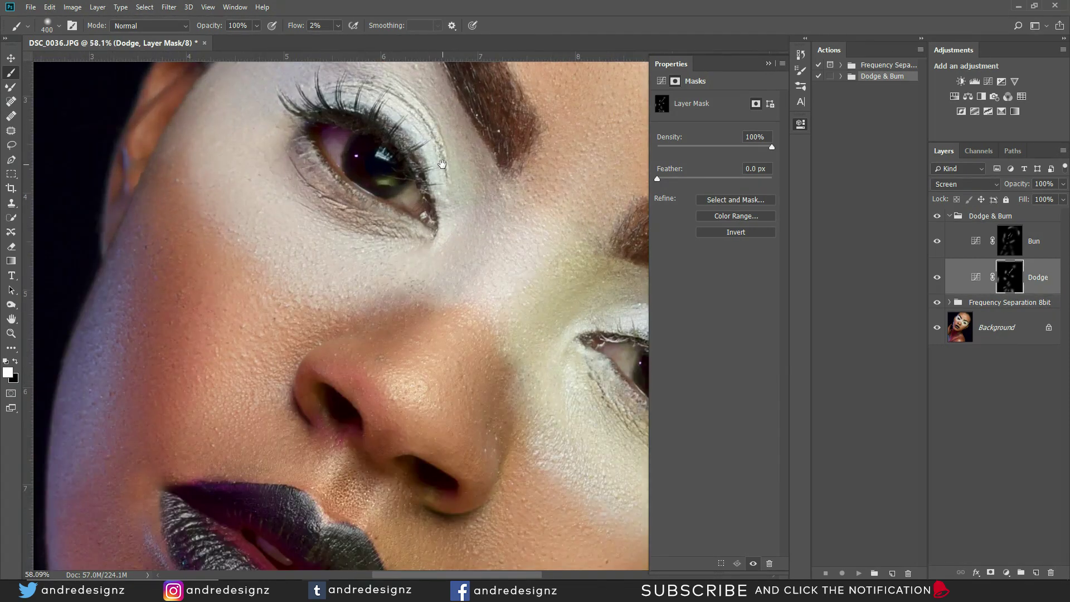
scroll(420, 173, "up", 1)
scroll(304, 199, "up", 1)
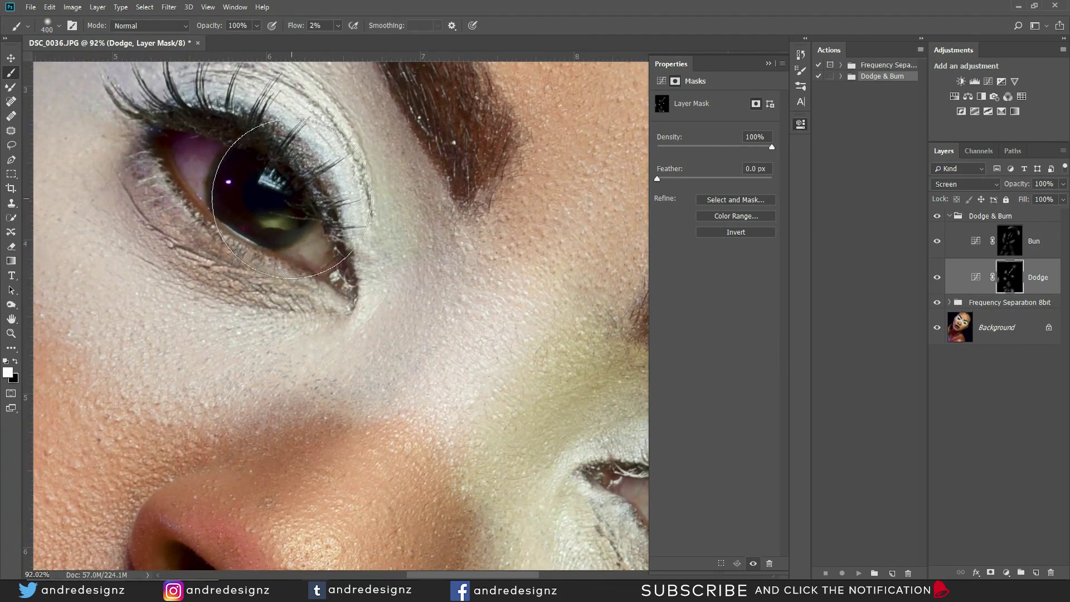
Try to patch the reflection in the iris on the High Frequency layer with the Patch tool in Source mode.
left_click(948, 216)
left_click(950, 230)
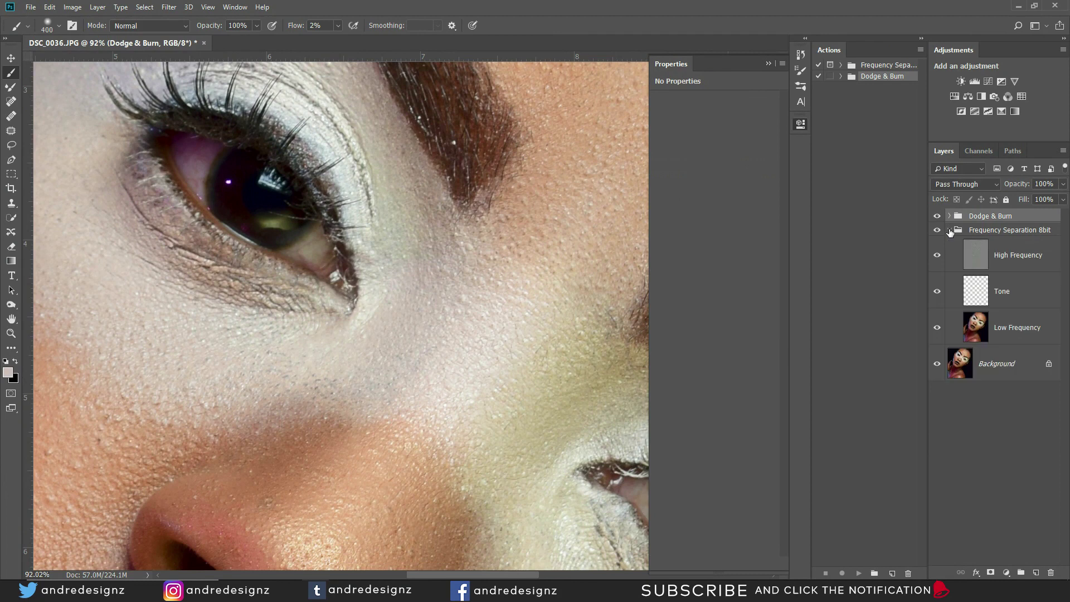
left_click(982, 260)
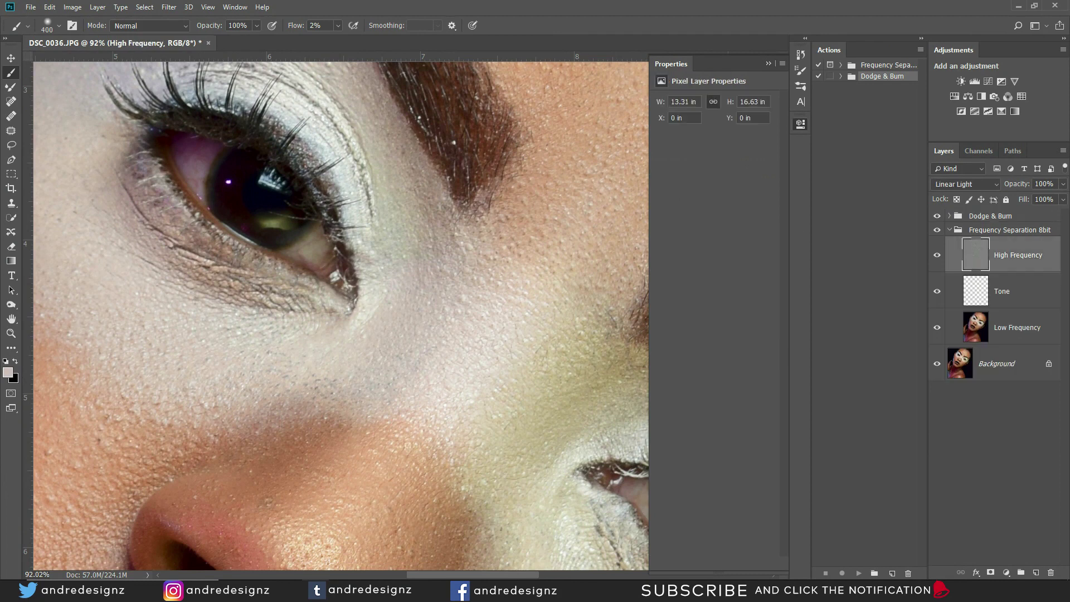
left_click(11, 131)
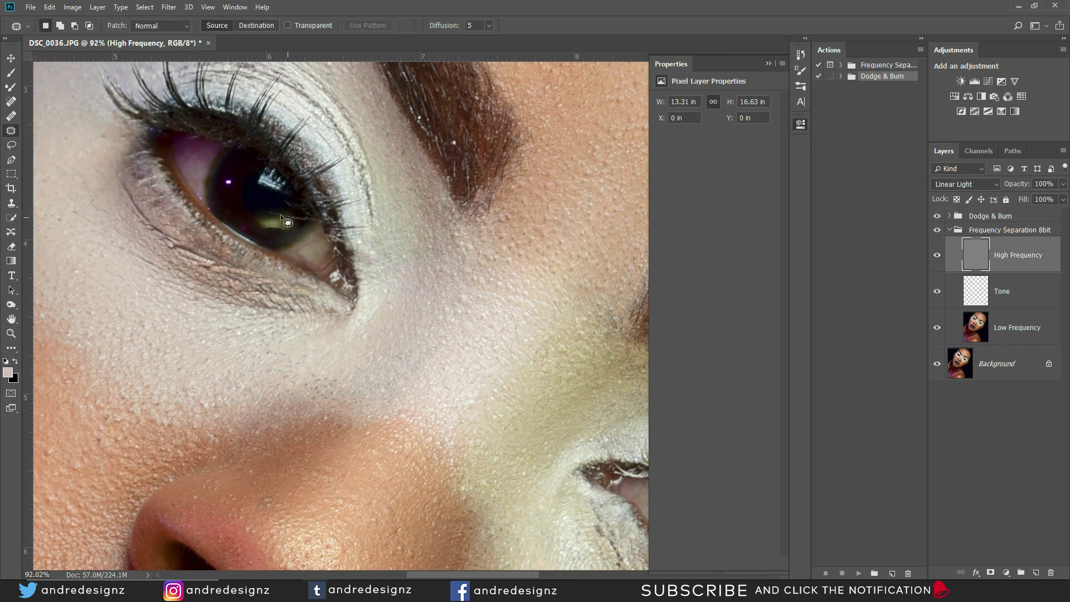
mouse_move(269, 210)
left_mouse_down()
mouse_move(293, 232)
mouse_move(328, 230)
left_mouse_up()
mouse_move(283, 214)
left_mouse_down()
mouse_move(265, 206)
mouse_move(324, 223)
mouse_move(303, 239)
mouse_move(284, 209)
mouse_move(297, 204)
mouse_move(301, 227)
left_mouse_up()
key("ctrl+d")
key("ctrl+d")
key("ctrl+d")
Compare the portrait with and without the Frequency Separation 8bit group, and collapse the group.
left_click(939, 231)
left_click(939, 231)
left_click(946, 235)
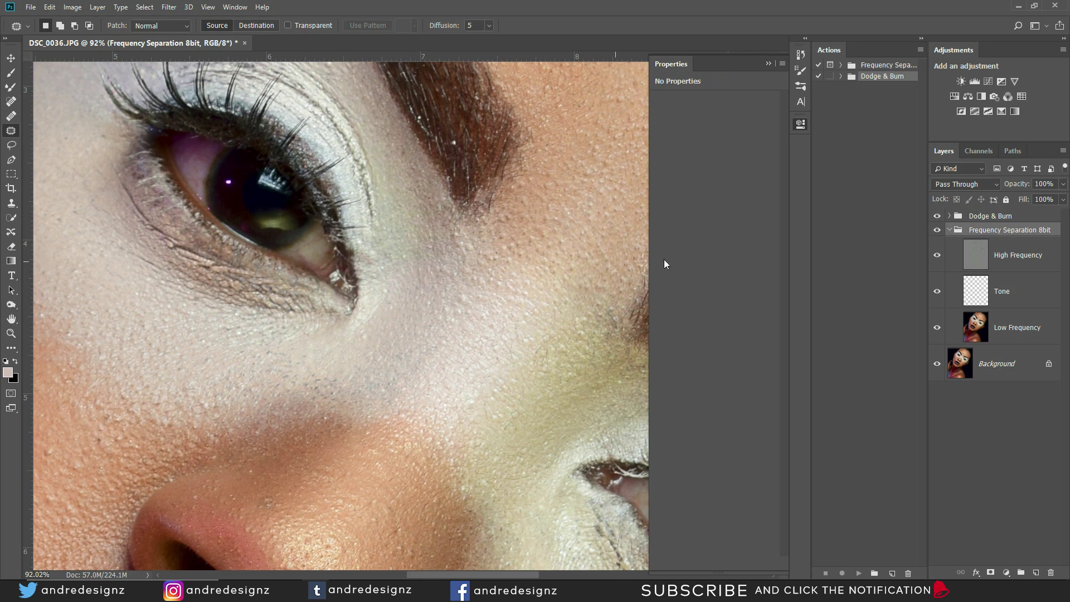
left_click(950, 230)
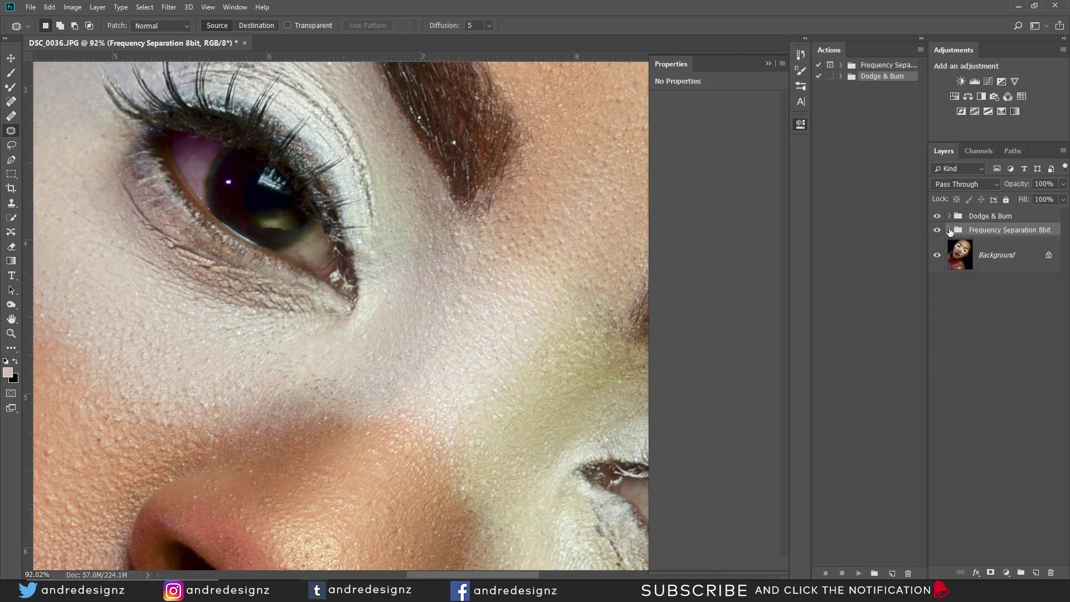
Add a brightening Curves adjustment layer above the Dodge & Burn group and invert its mask to black.
left_click(1021, 221)
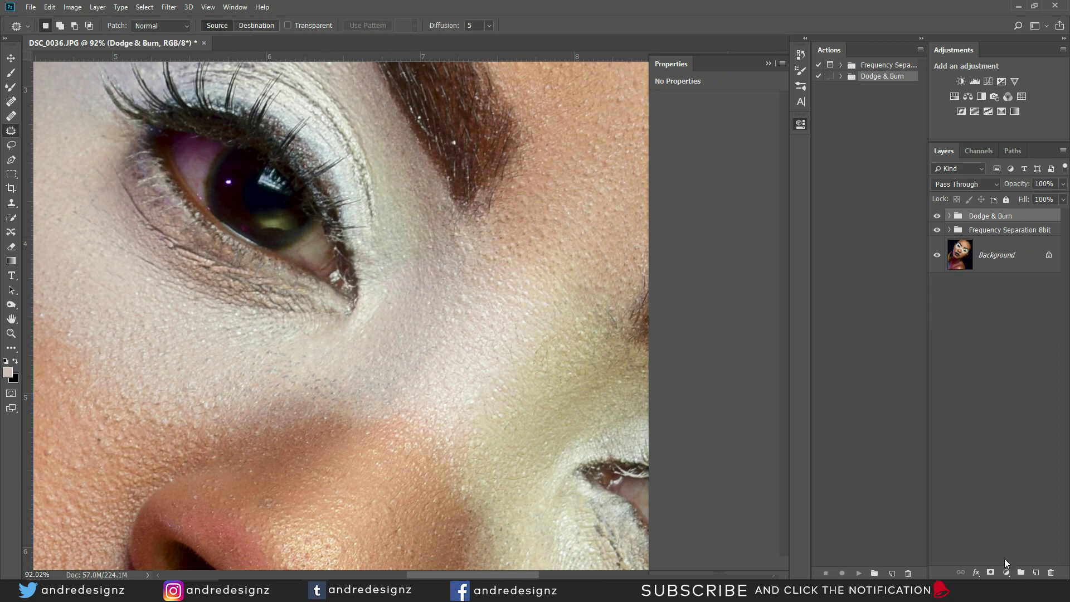
left_click(1006, 573)
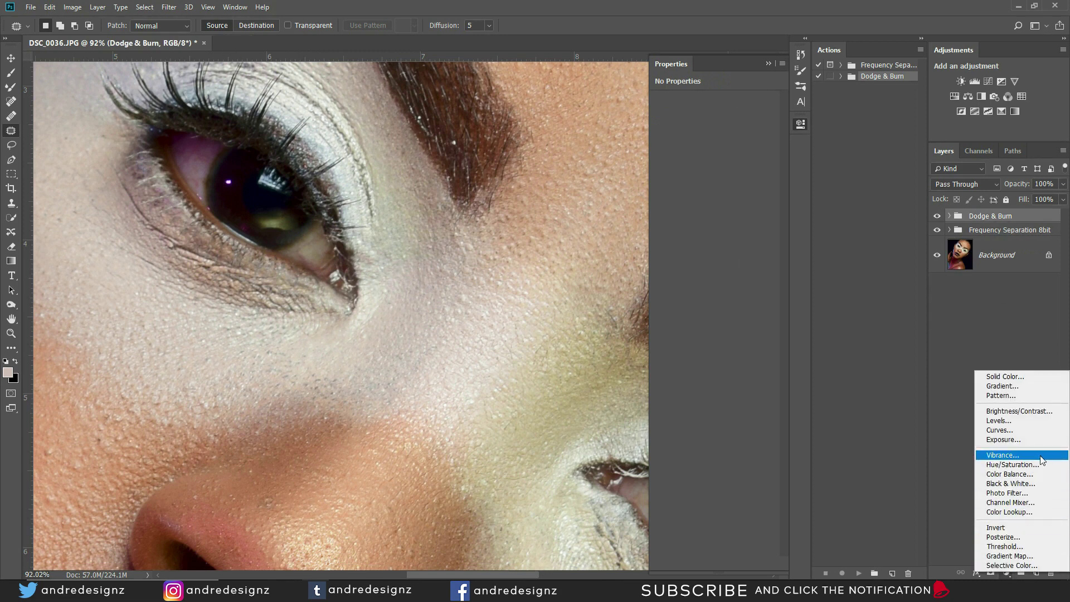
left_click(1023, 432)
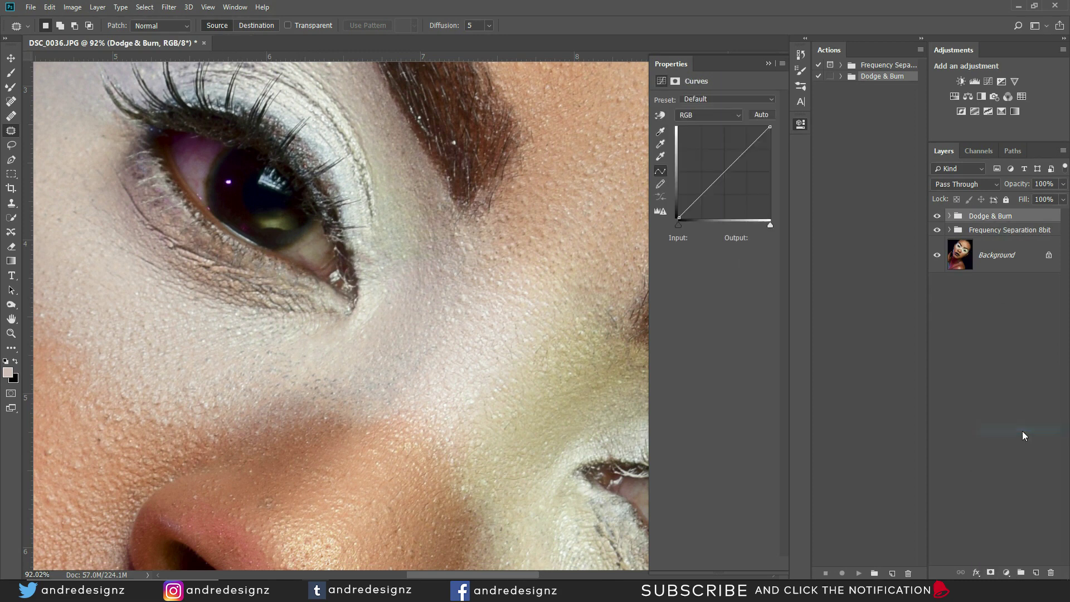
left_click_drag(719, 177, 714, 158)
left_click(996, 222)
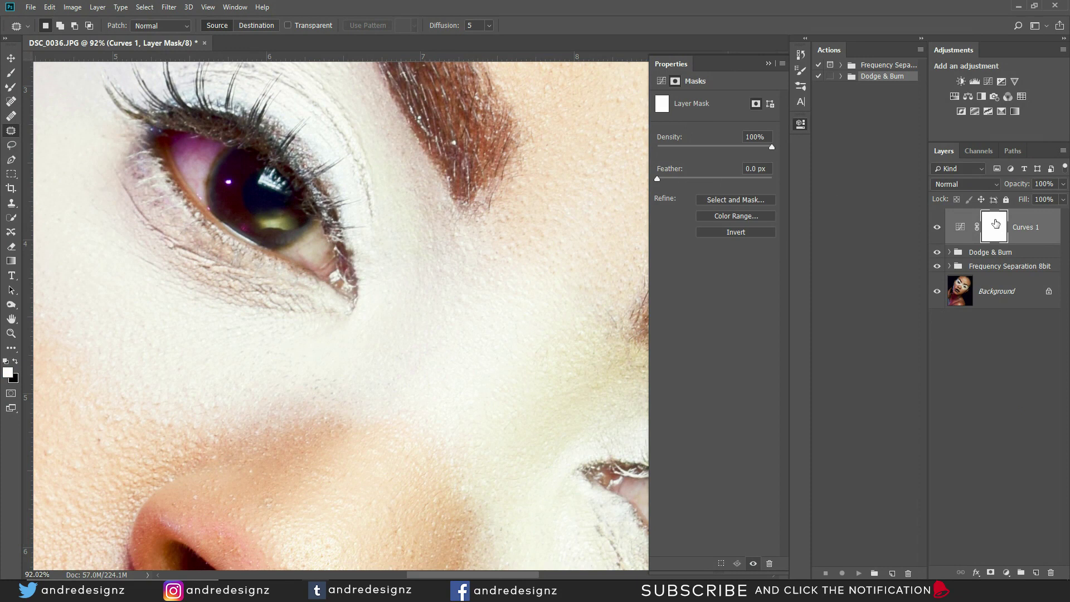
key("ctrl+i")
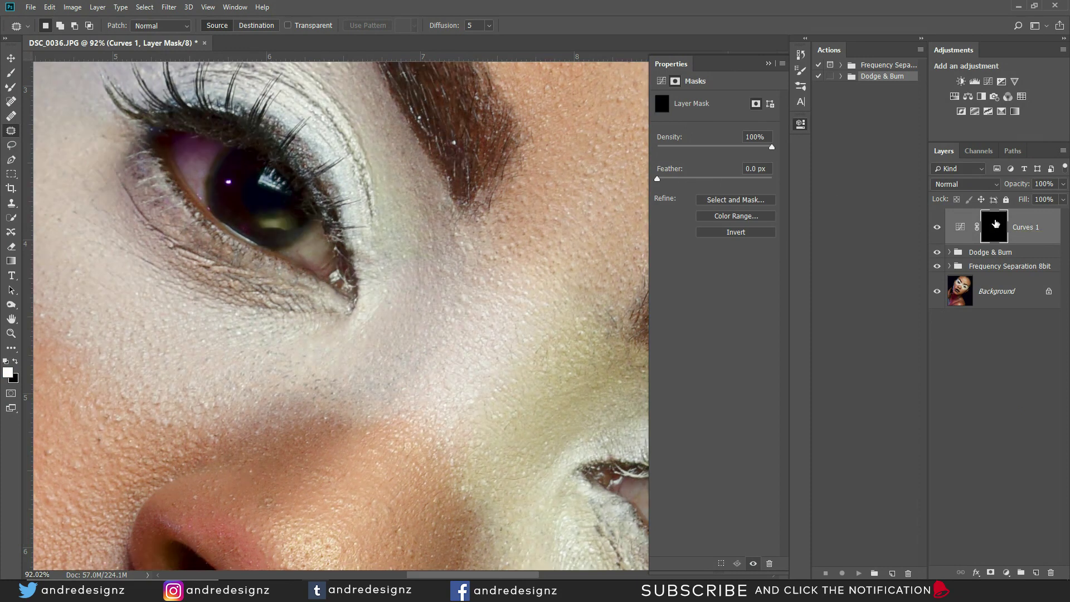
Brighten the reflection in the left-hand eye's iris on the Curves 1 mask with a 70 px white brush at 100% flow.
key("b")
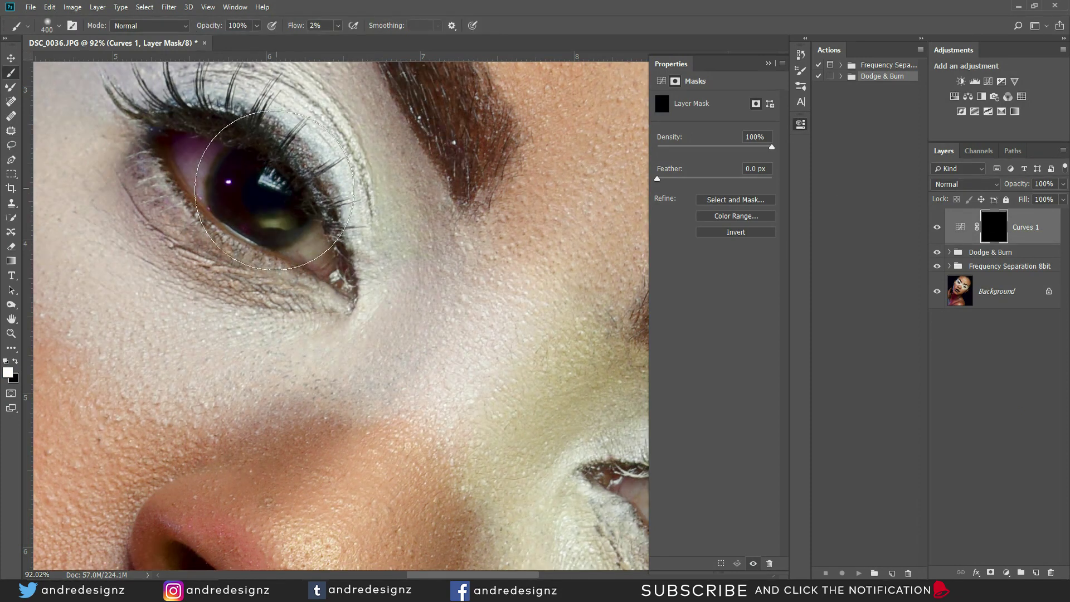
key("bracketleft")
key("bracketleft")
key("bracketleft")
key("bracketleft")
key("bracketleft")
key("bracketleft")
key("bracketleft")
key("bracketleft")
key("bracketleft")
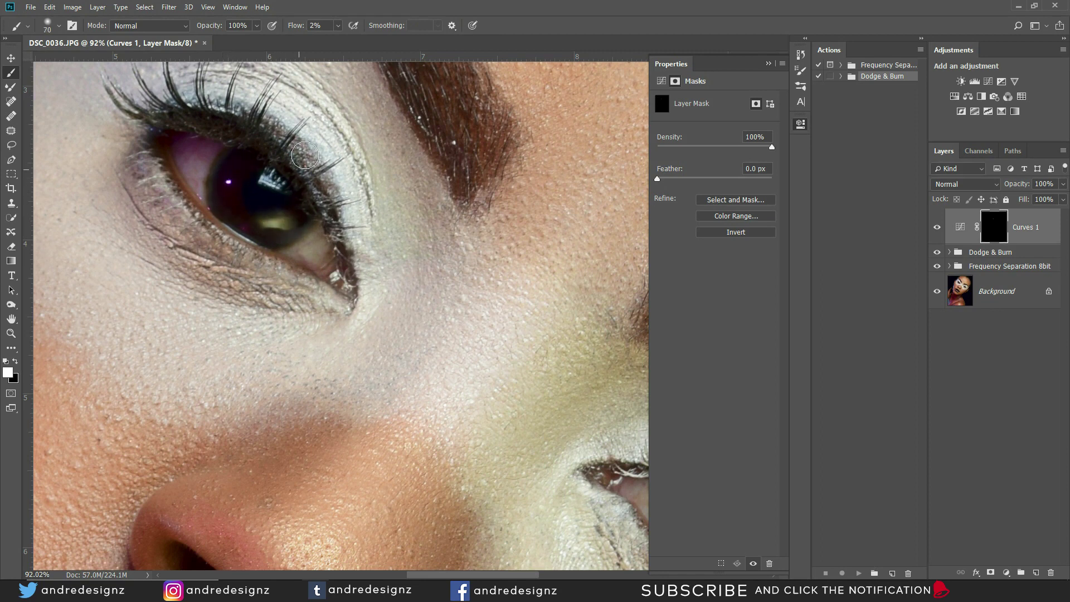
left_click(336, 26)
left_click_drag(342, 41, 391, 40)
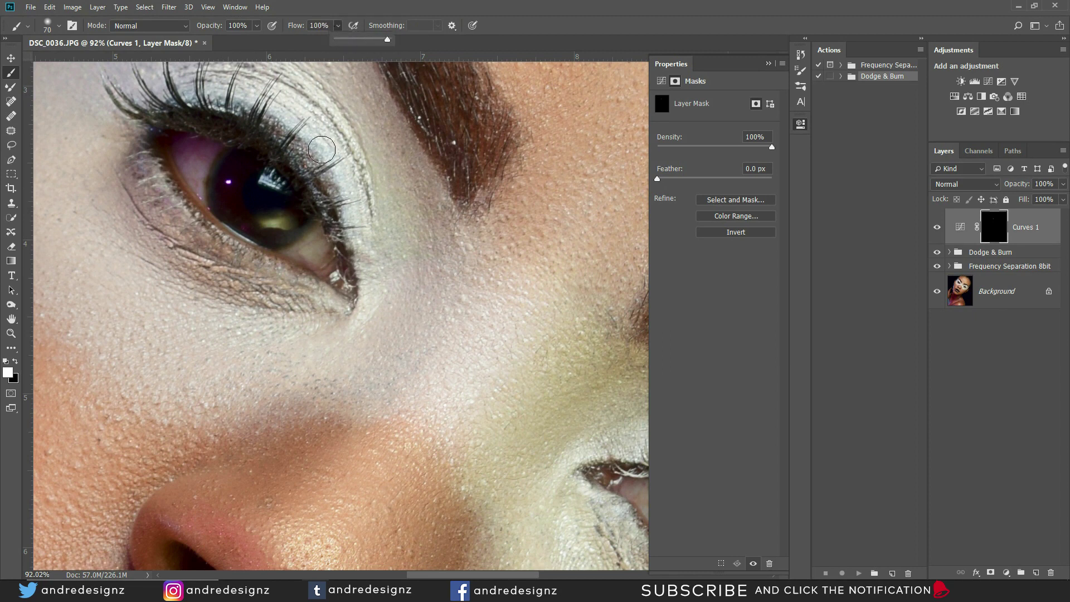
left_click_drag(290, 218, 268, 221)
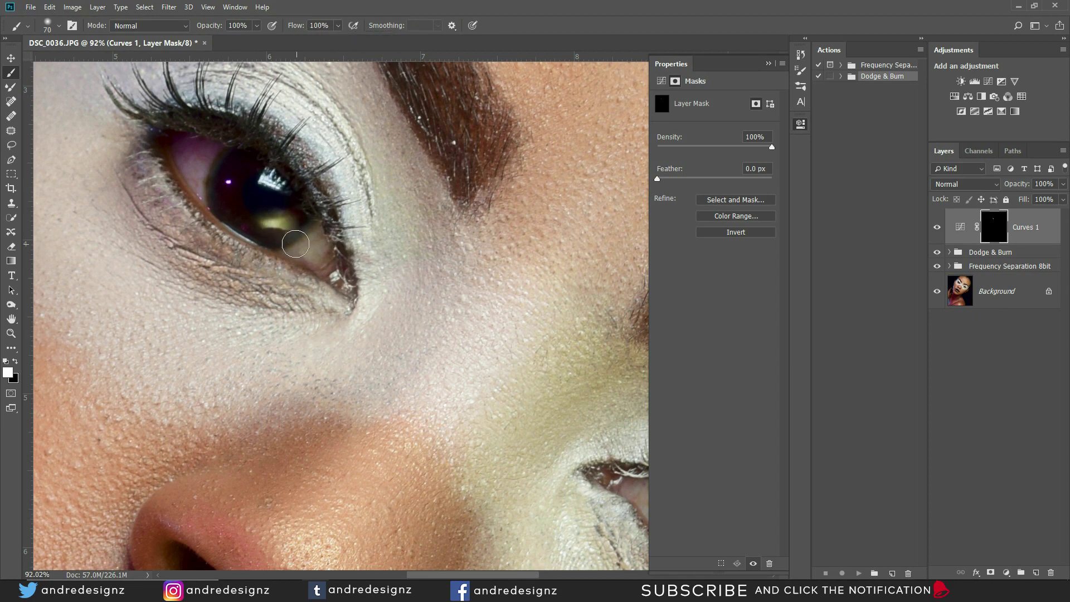
Brighten the two reflections in the right-hand eye's iris on the Curves 1 mask with a 90 px brush.
key("bracketleft")
key("bracketleft")
key("bracketleft")
key("bracketleft")
key("bracketleft")
key("bracketleft")
left_click_drag(429, 257, 126, 260)
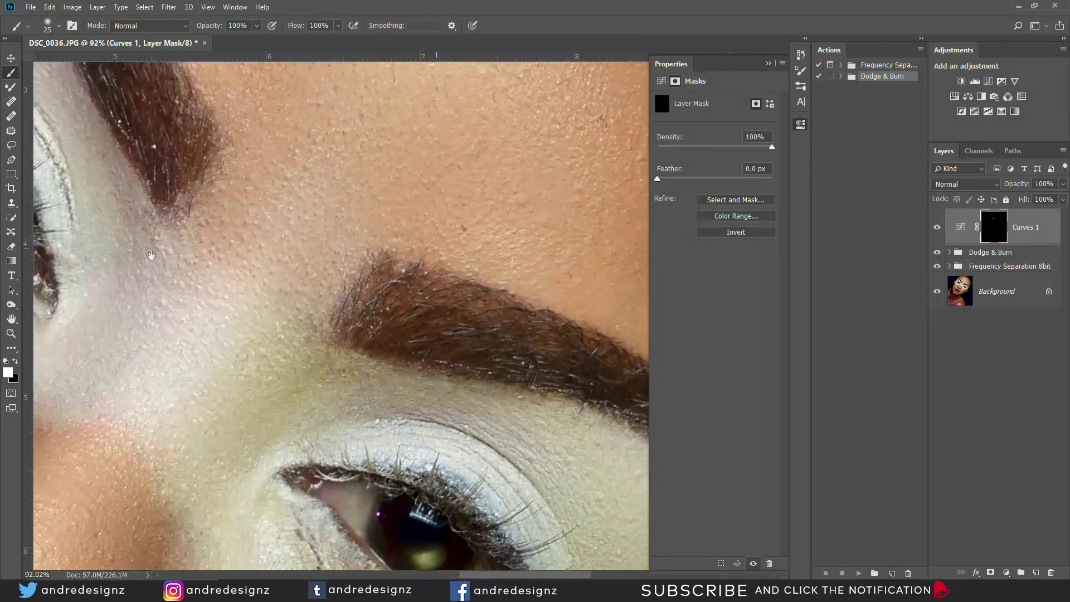
left_click_drag(415, 318, 406, 166)
left_click_drag(430, 403, 337, 184)
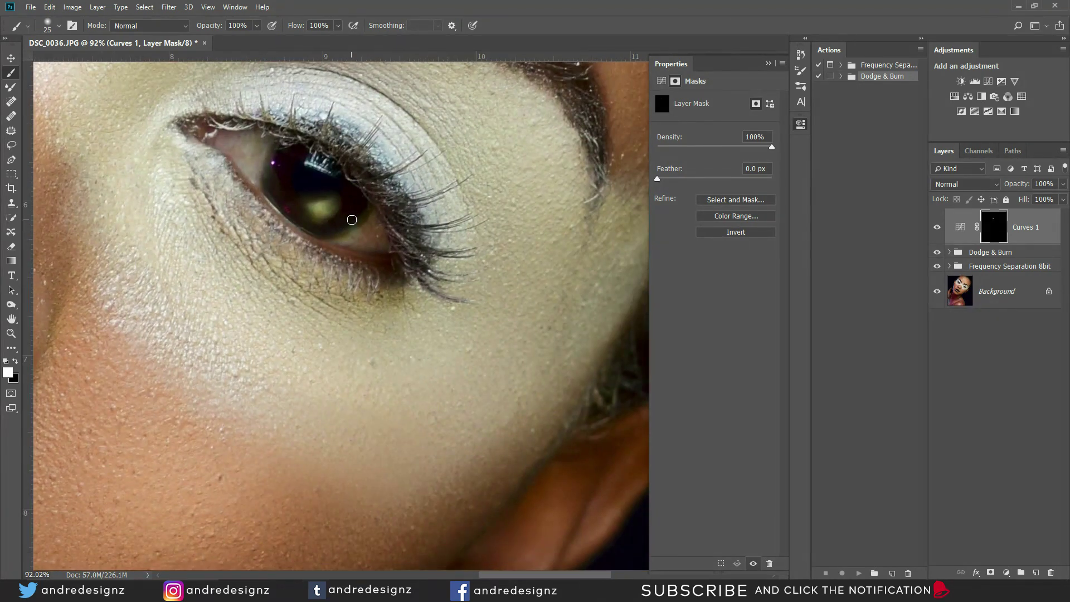
key("bracketright")
key("bracketright")
key("bracketright")
key("bracketright")
key("bracketright")
key("bracketright")
left_click(316, 207)
left_click(321, 163)
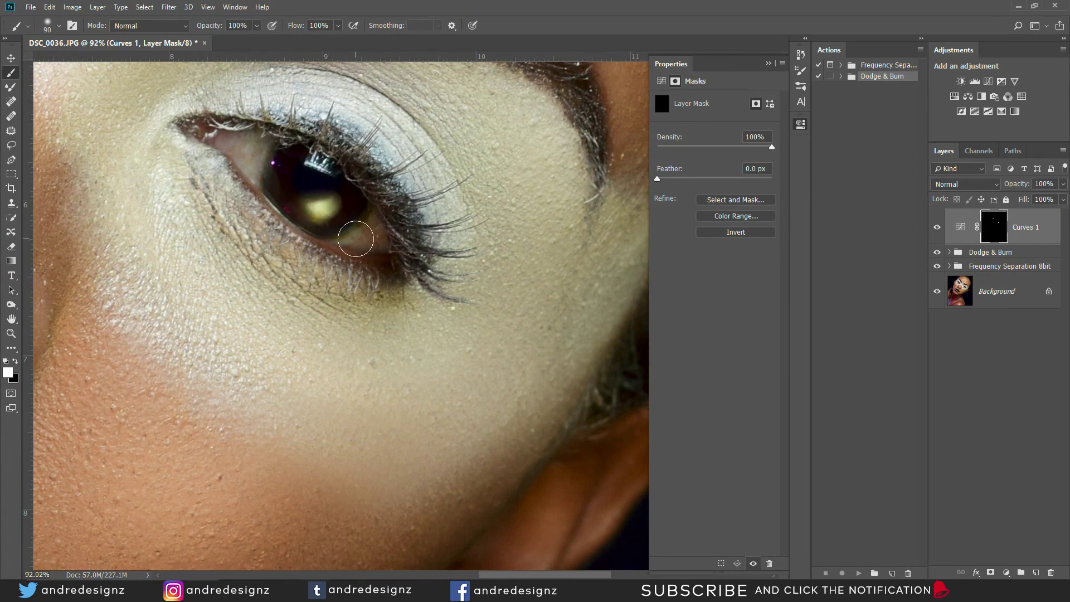
Compare the whole portrait with and without the Curves 1 eye brightening.
scroll(209, 116, "down", 2)
scroll(218, 120, "down", 9)
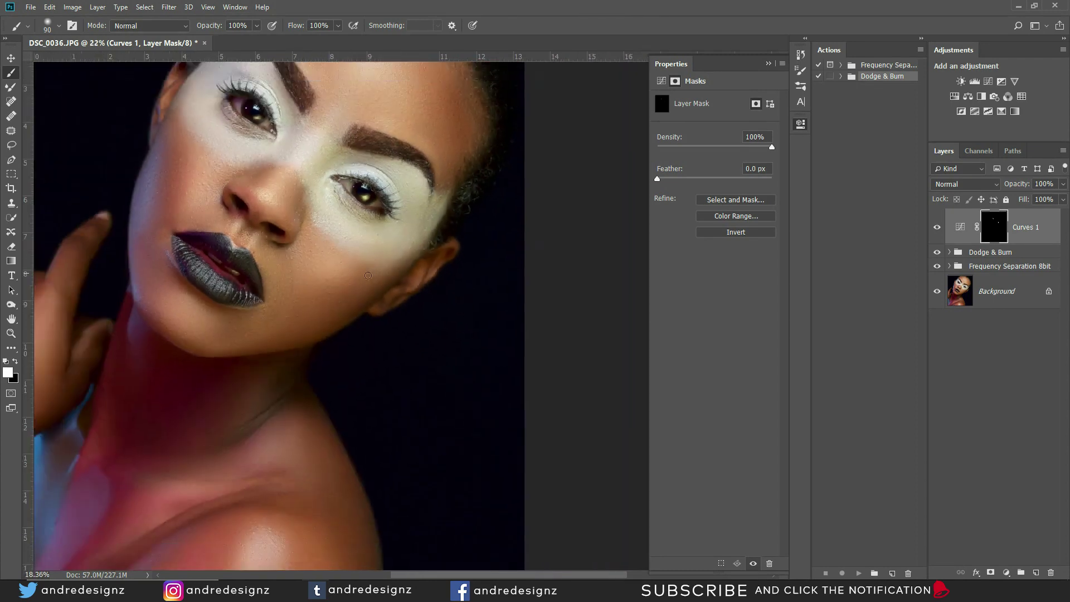
scroll(368, 277, "up", 4)
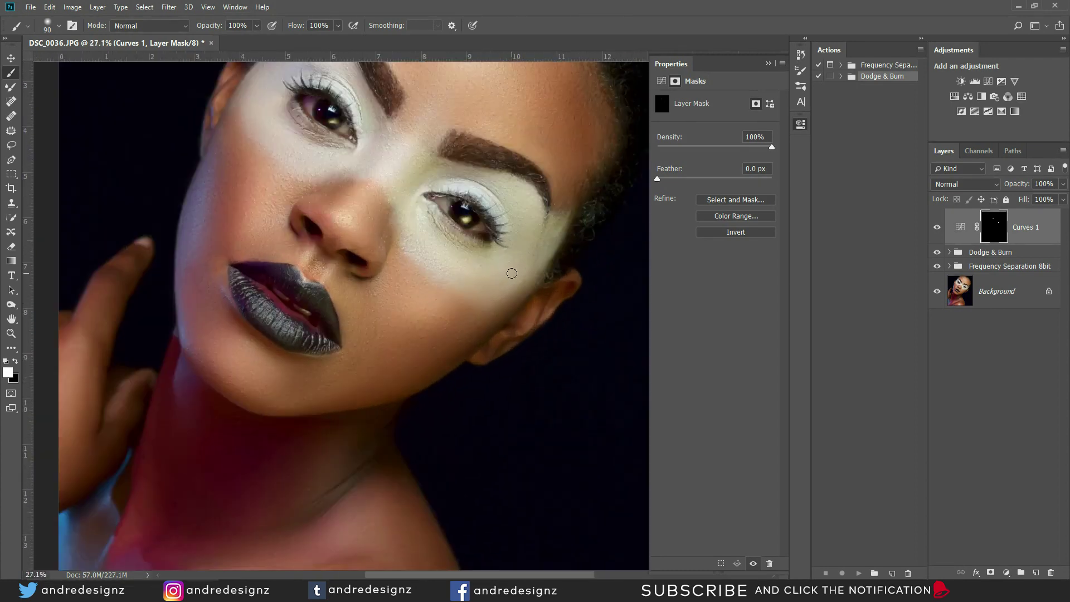
scroll(513, 275, "down", 2)
scroll(513, 275, "down", 3)
scroll(513, 275, "up", 2)
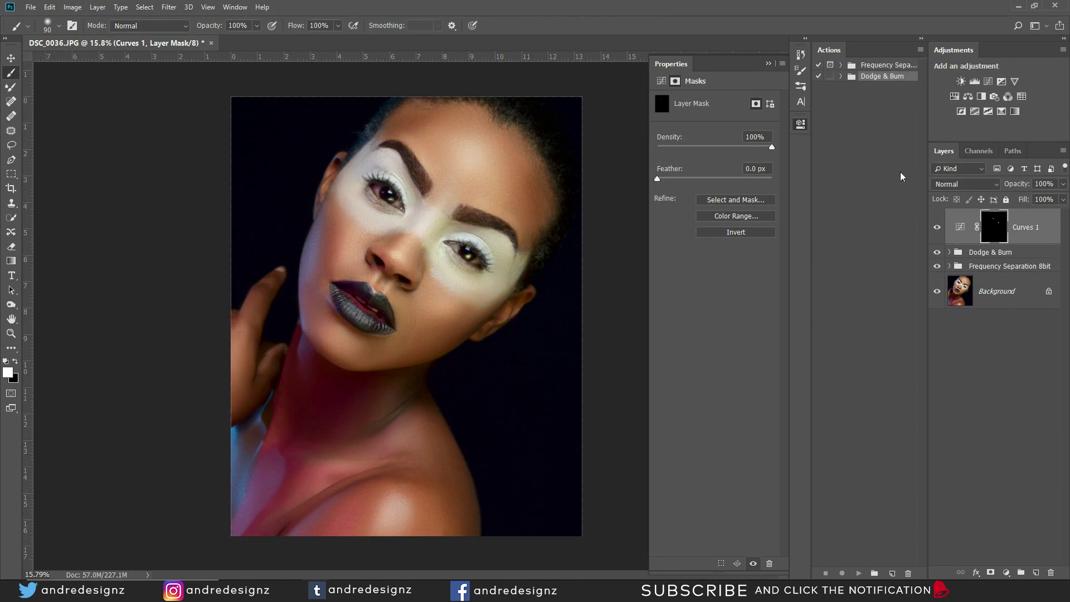
left_click(937, 228)
left_click(940, 229)
left_click(938, 228)
left_click(938, 228)
left_click(937, 229)
left_click(938, 228)
Compare the full retouch with the Background layer shown alone.
scroll(543, 253, "down", 1)
scroll(541, 251, "up", 2)
scroll(500, 275, "down", 2)
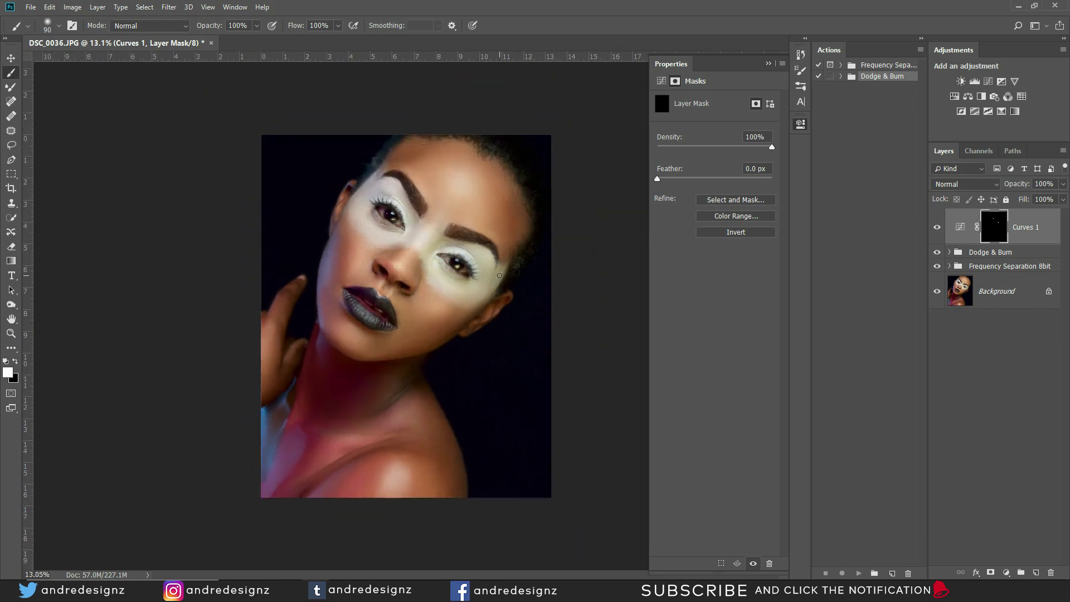
scroll(499, 276, "up", 1)
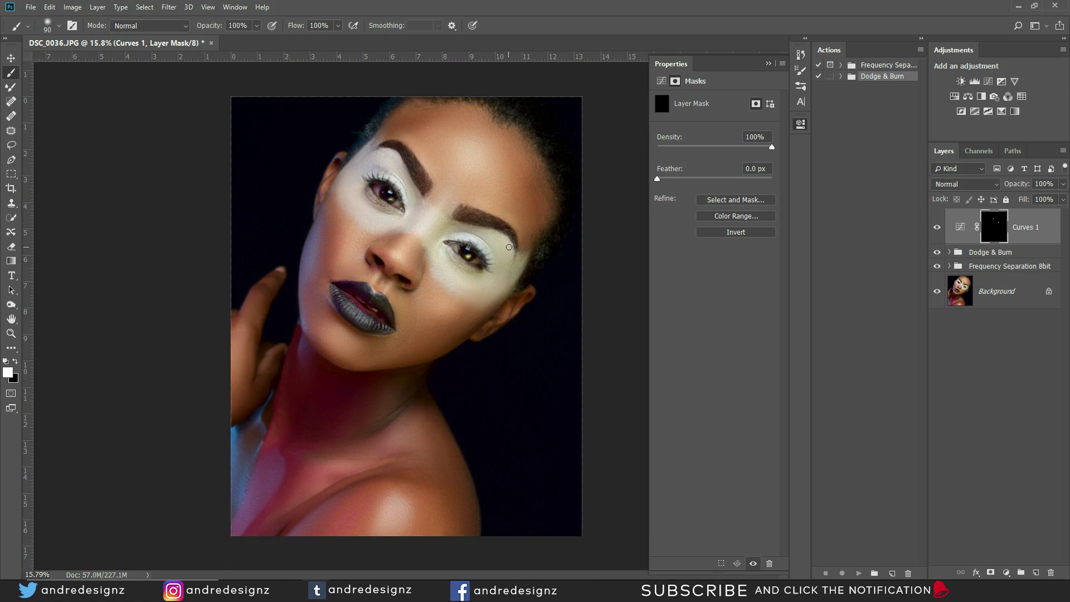
left_click(936, 291, "alt")
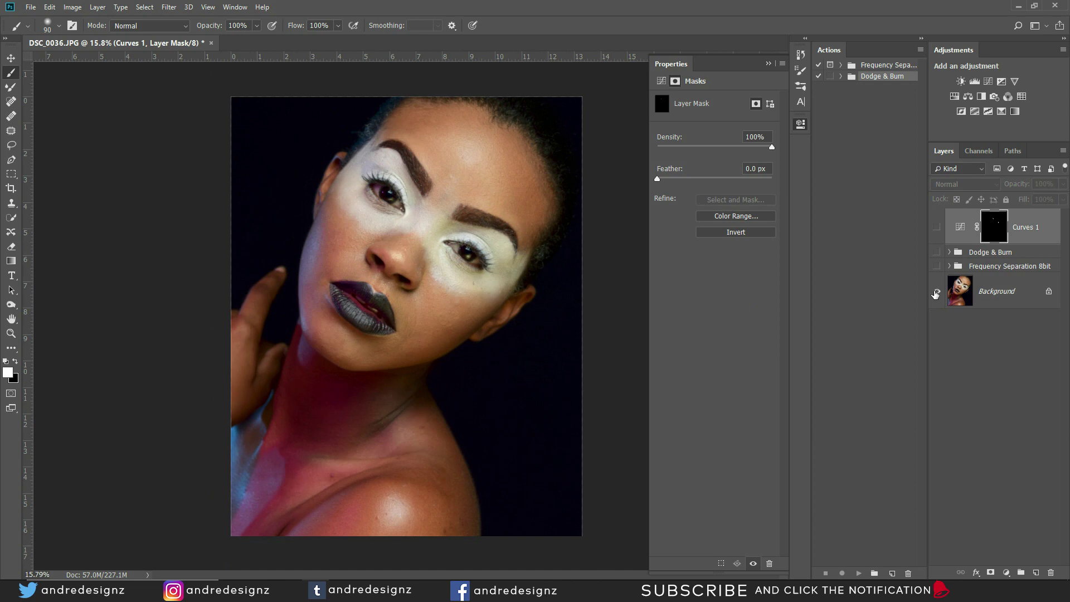
left_click(936, 292, "alt")
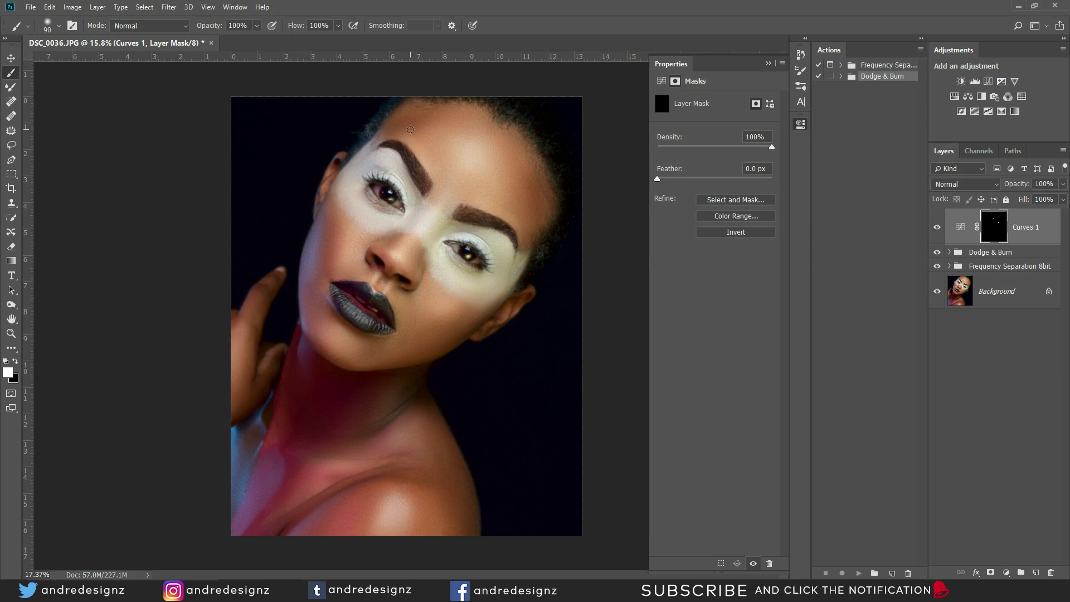
Add a darkening Curves adjustment layer above Curves 1 and invert its mask to black.
scroll(408, 141, "up", 4)
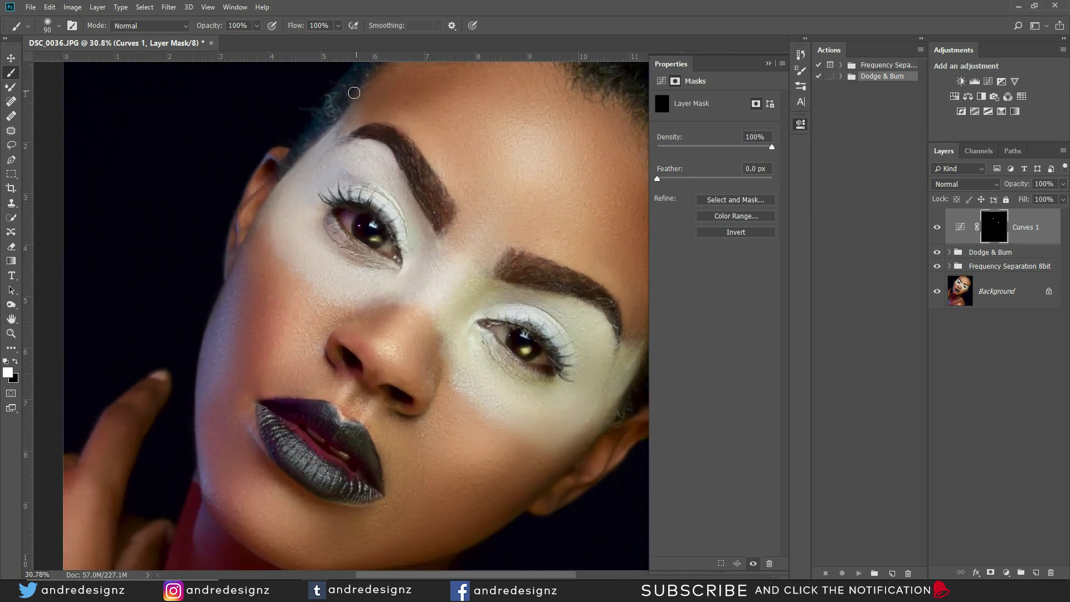
left_click_drag(375, 114, 377, 287)
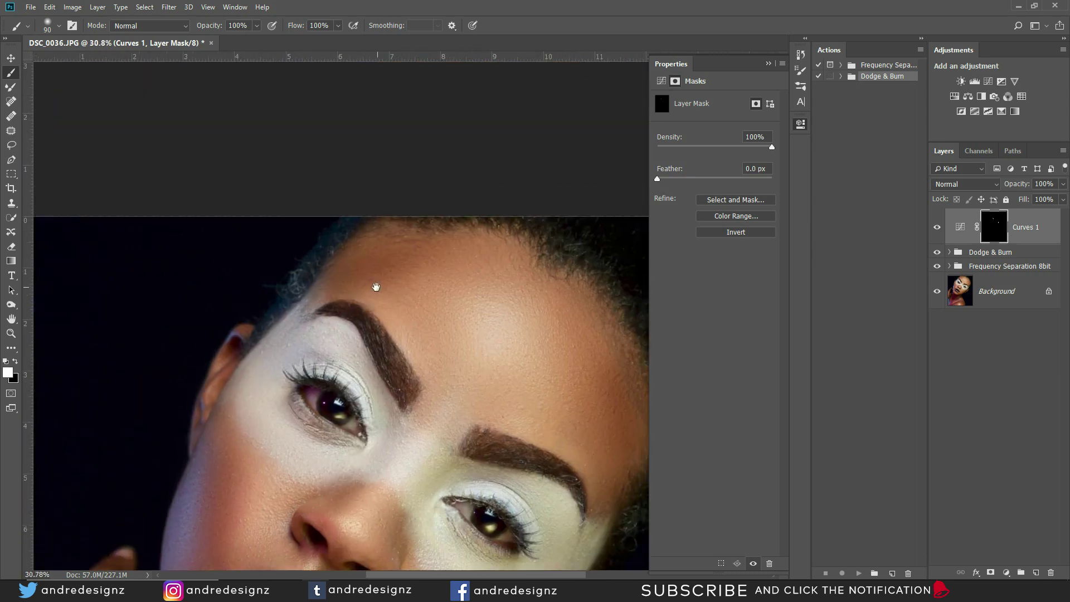
scroll(358, 283, "up", 2)
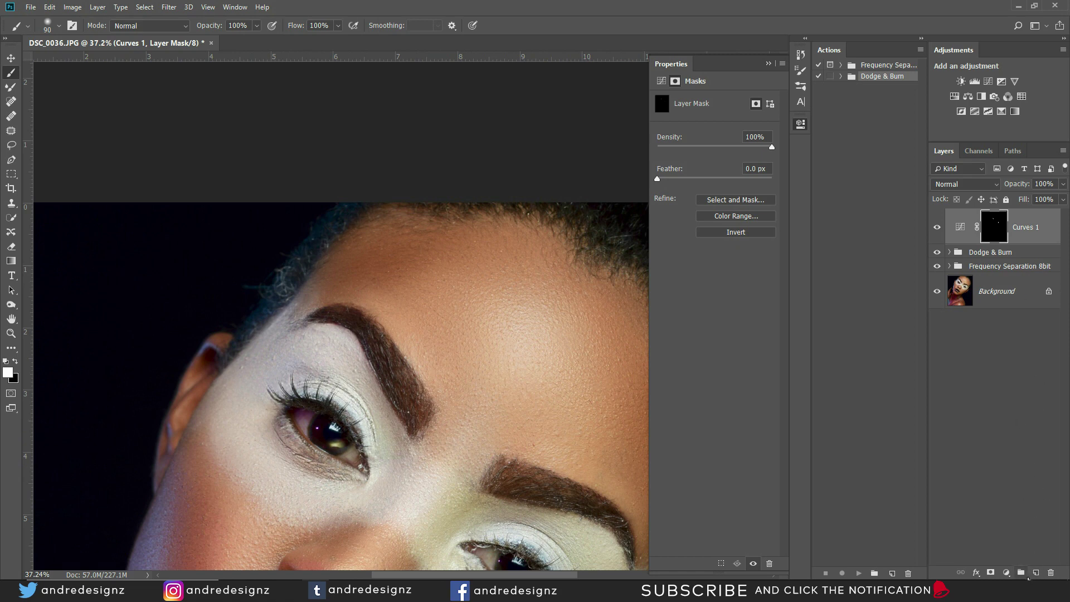
left_click(1006, 574)
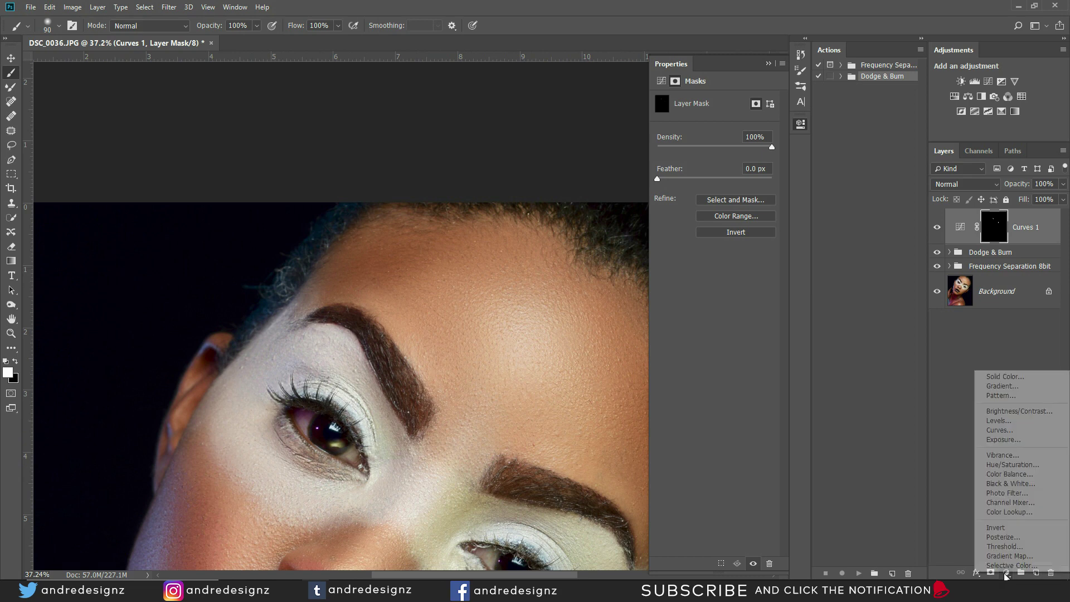
left_click(1013, 432)
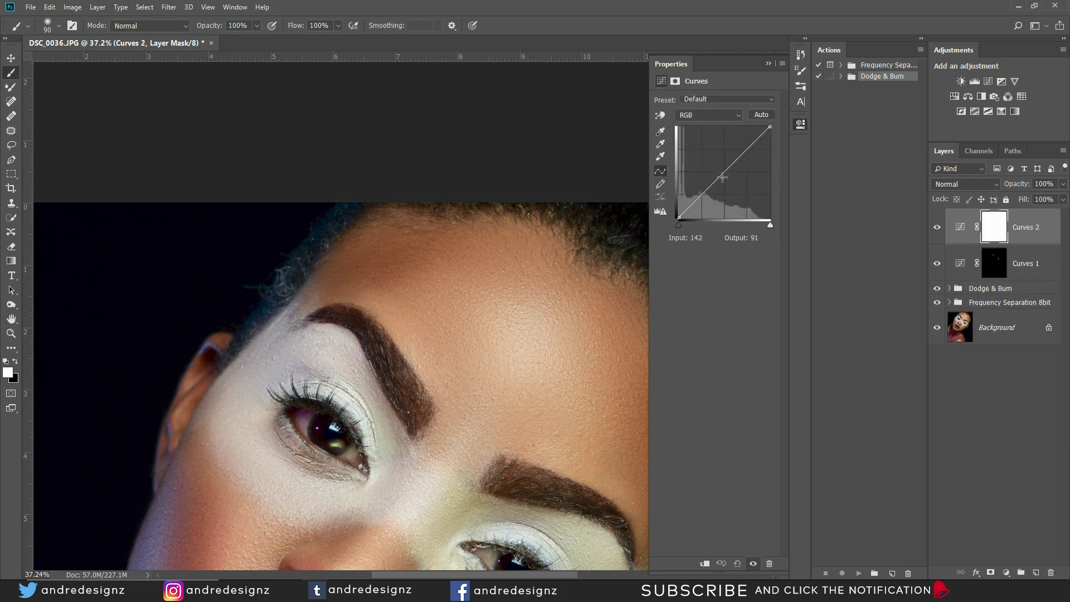
left_click_drag(720, 175, 731, 180)
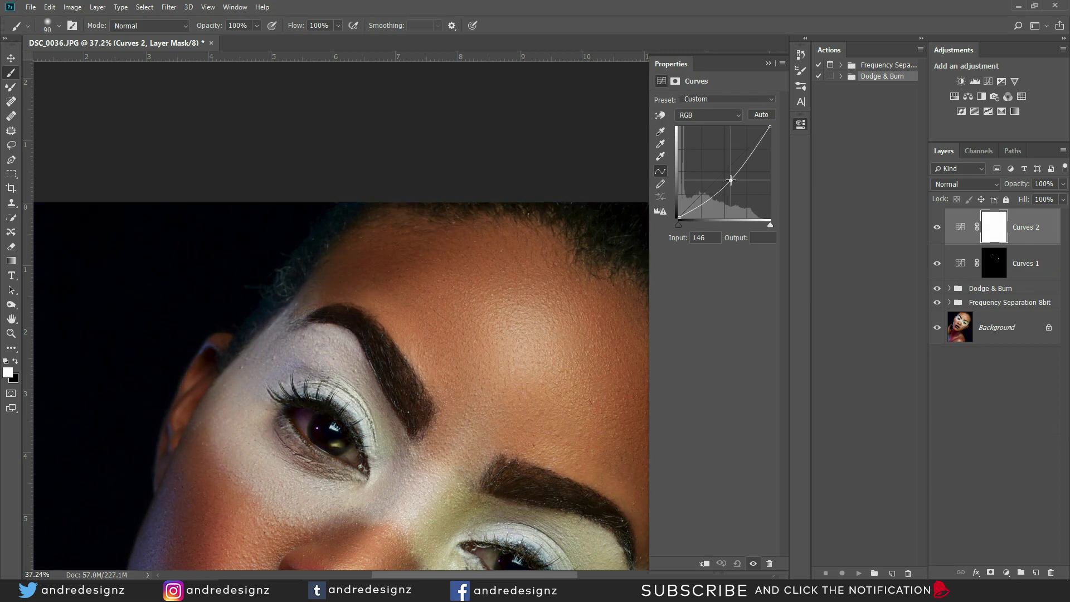
left_click(980, 223)
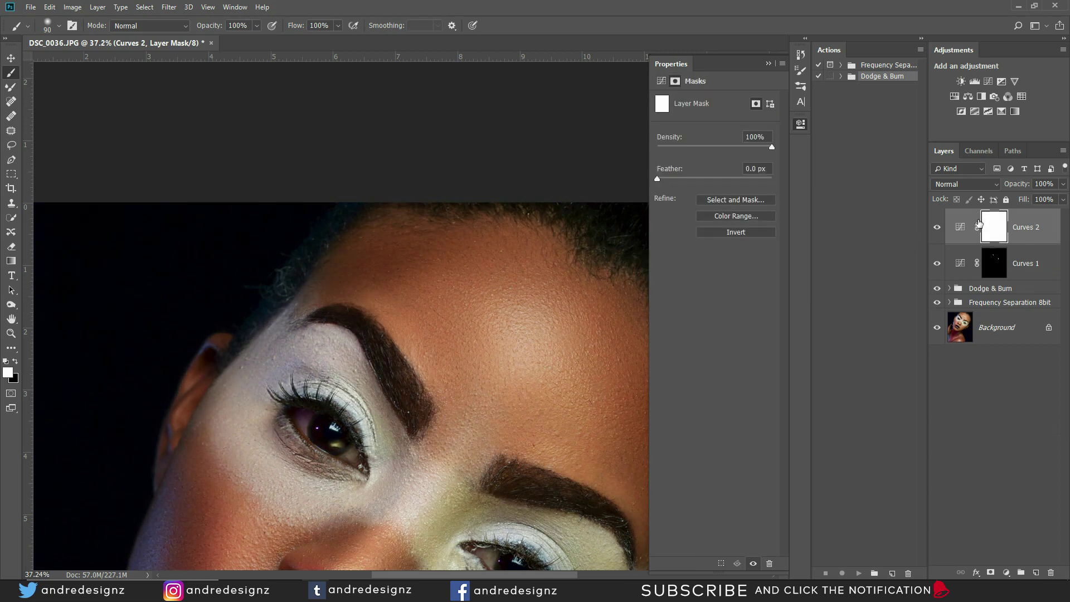
key("ctrl+i")
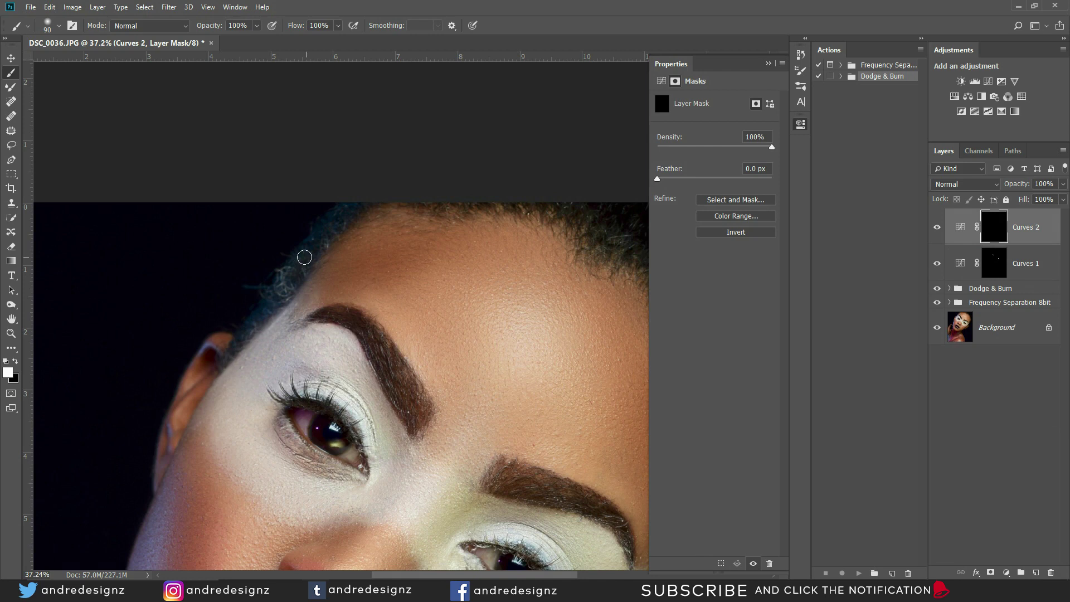
Darken the hairline above the left-hand eyebrow on the Curves 2 mask with a 175 px white brush.
key("bracketright")
key("bracketright")
key("bracketright")
key("bracketright")
mouse_move(294, 269)
left_mouse_down()
mouse_move(232, 355)
mouse_move(345, 208)
left_mouse_up()
Darken the hair beside the right-hand temple on the Curves 2 mask with the 175 px brush.
key("space")
mouse_move(534, 281)
left_mouse_down()
mouse_move(246, 202)
mouse_move(288, 265)
mouse_move(403, 210)
left_mouse_up()
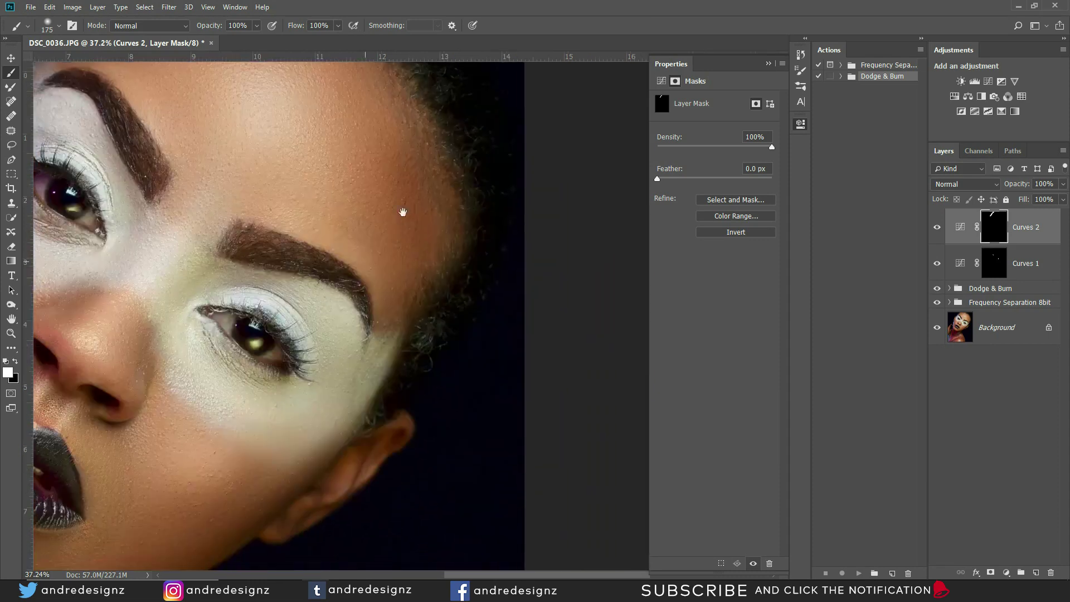
mouse_move(433, 330)
left_mouse_down()
mouse_move(418, 358)
mouse_move(436, 338)
mouse_move(412, 380)
mouse_move(371, 425)
mouse_move(451, 294)
left_mouse_up()
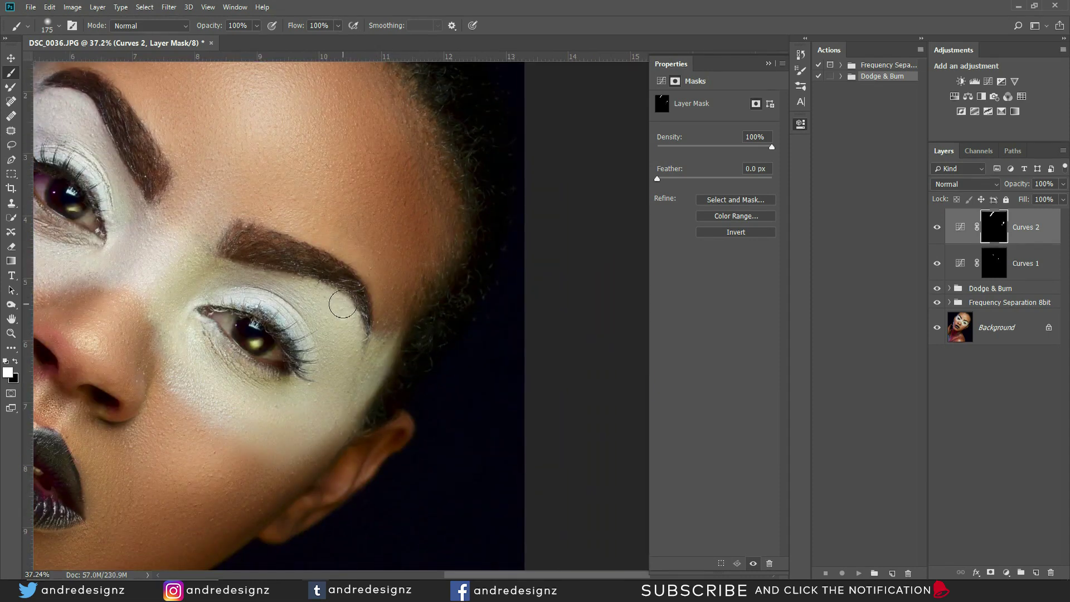
scroll(457, 267, "down", 5)
scroll(442, 245, "down", 1)
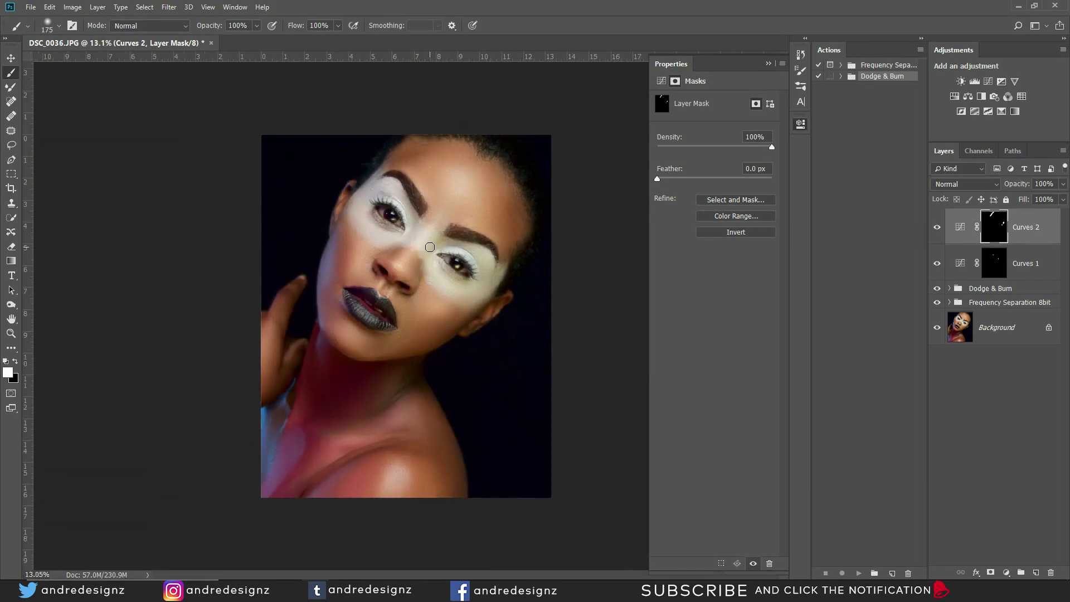
scroll(423, 247, "up", 1)
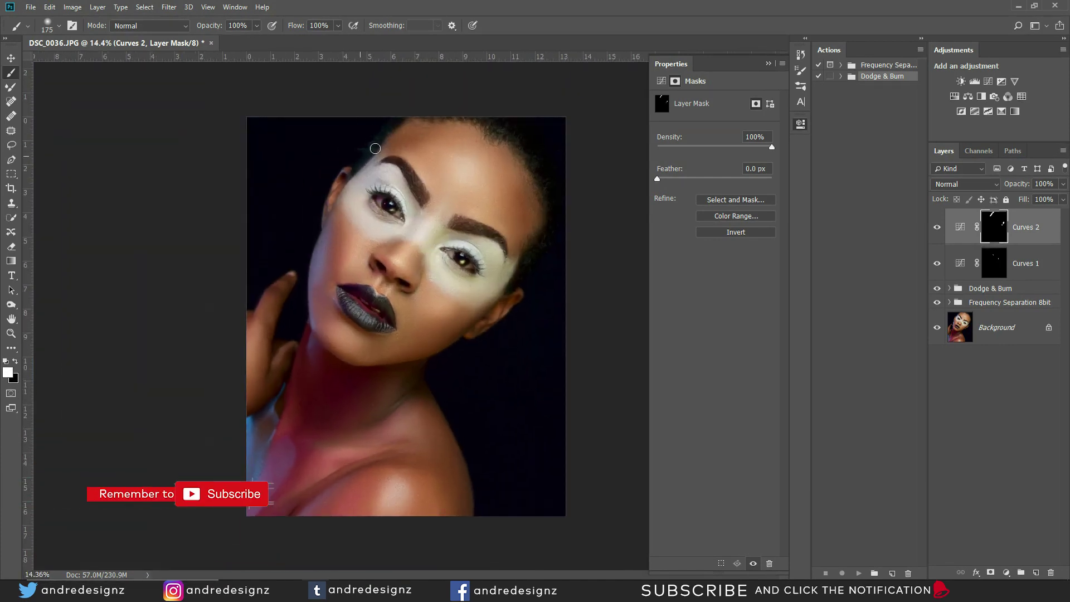